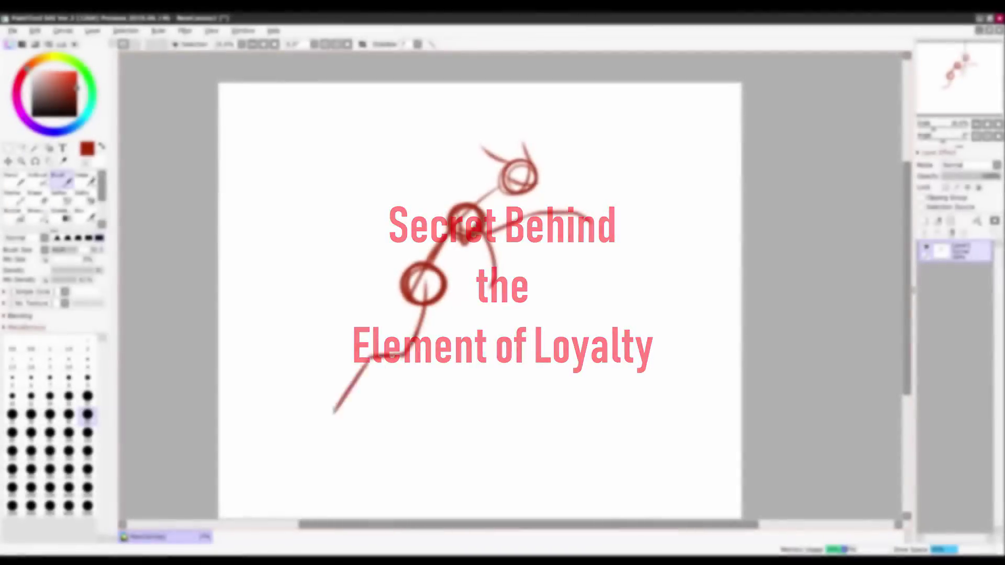
# Redraw the figure's hind legs in the gesture sketch, with one leg stretched back and the other bent beneath the hip circle.
pyautogui.moveTo(447, 261)
pyautogui.mouseDown()
pyautogui.moveTo(403, 406)
pyautogui.moveTo(406, 432)
pyautogui.mouseUp()
pyautogui.hotkey('ctrl', 'z')
pyautogui.hotkey('ctrl', 'z')
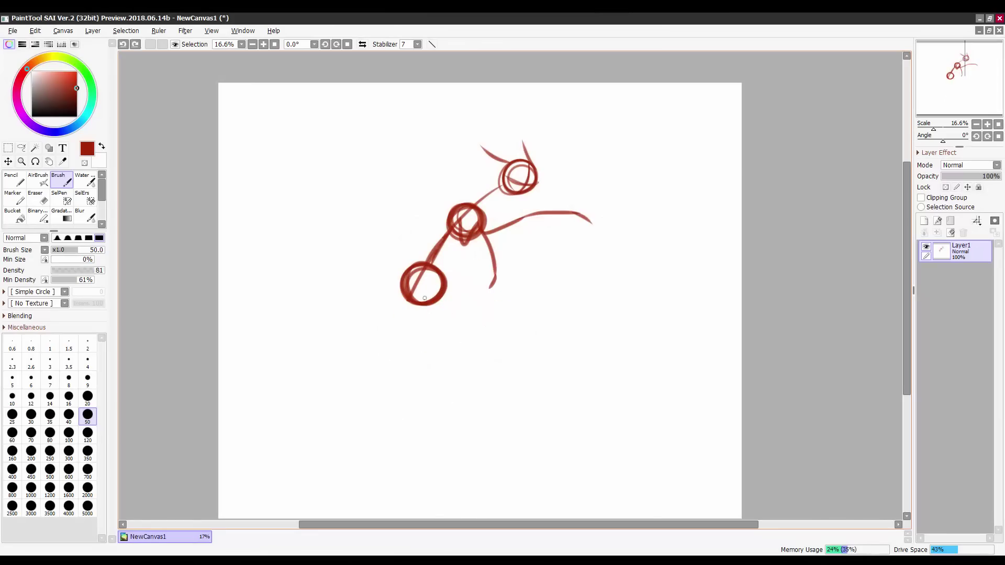
pyautogui.moveTo(416, 301)
pyautogui.mouseDown()
pyautogui.moveTo(388, 352)
pyautogui.moveTo(395, 369)
pyautogui.moveTo(376, 438)
pyautogui.mouseUp()
pyautogui.hotkey('ctrl', 'z')
pyautogui.moveTo(445, 283); pyautogui.dragTo(469, 328)
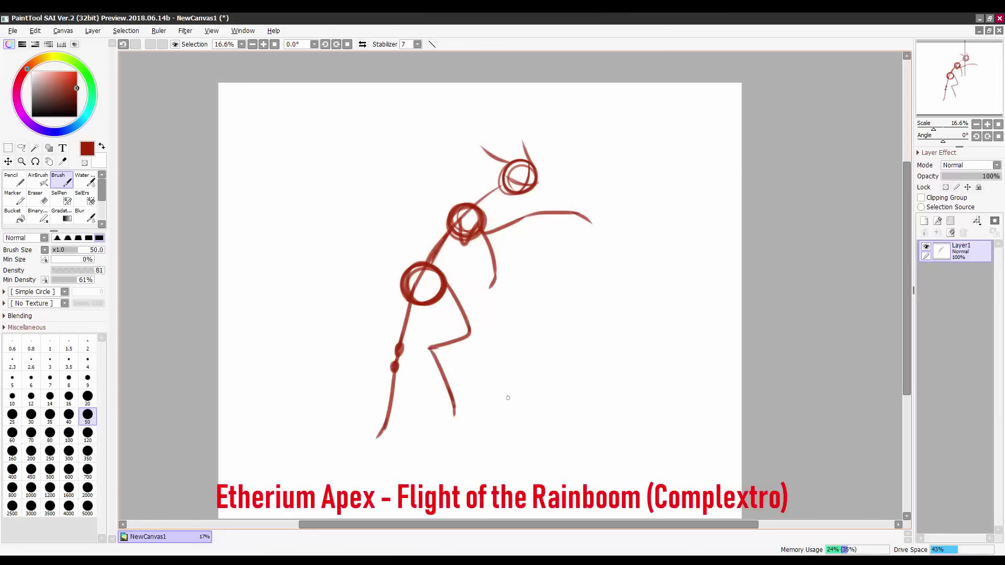
# Tilt the gesture sketch into a flatter flying pose, using a mirrored view to check it.
pyautogui.press('h')
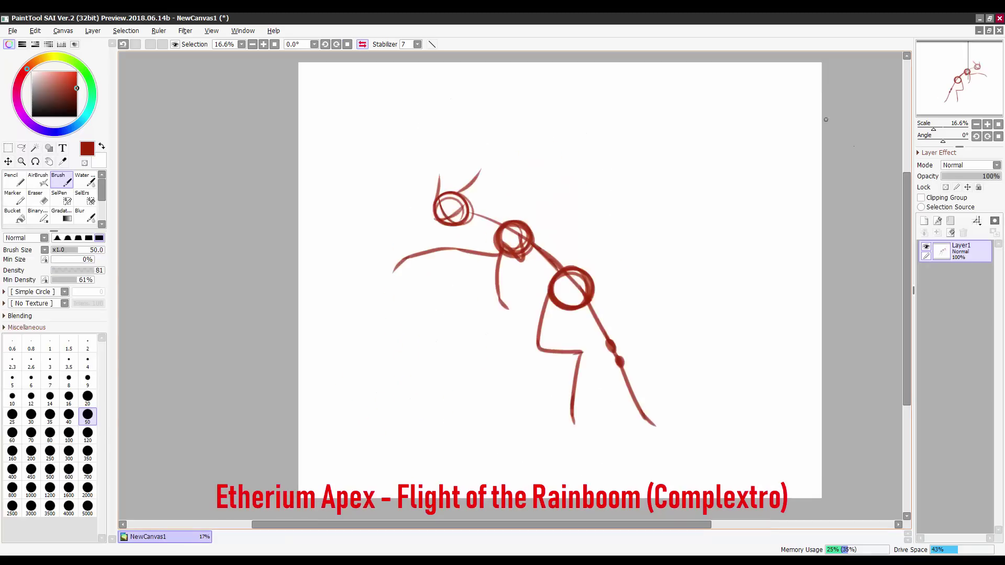
pyautogui.press('h')
pyautogui.moveTo(556, 247); pyautogui.dragTo(602, 251)
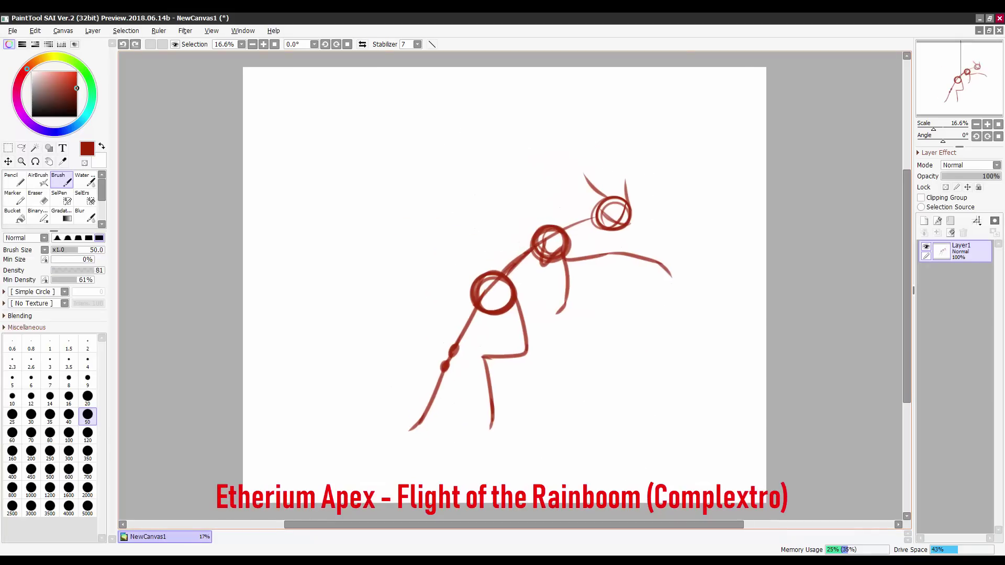
# Sketch a large wing shape sweeping back and down from the shoulder circle.
pyautogui.moveTo(259, 378); pyautogui.dragTo(529, 239)
pyautogui.moveTo(314, 365)
pyautogui.mouseDown()
pyautogui.moveTo(544, 234)
pyautogui.moveTo(493, 275)
pyautogui.mouseUp()
pyautogui.hotkey('ctrl', 'z')
pyautogui.moveTo(245, 414); pyautogui.dragTo(395, 360)
pyautogui.moveTo(409, 247); pyautogui.dragTo(403, 340)
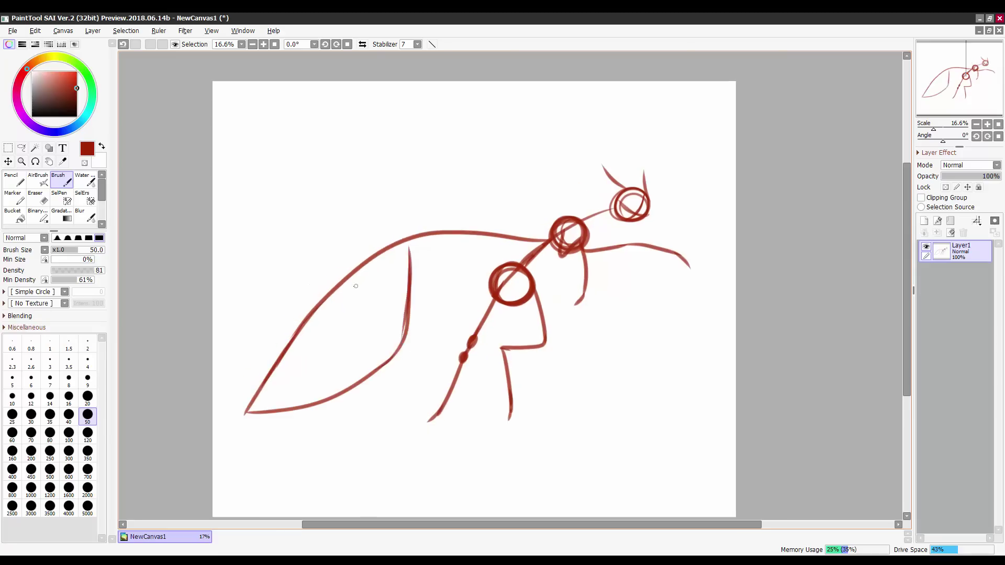
# Undo the wing's inner division lines and redraw them as a curved crossing line and a lower feather edge.
pyautogui.moveTo(355, 286); pyautogui.dragTo(465, 298)
pyautogui.hotkey('ctrl', 'z')
pyautogui.hotkey('ctrl', 'z')
pyautogui.moveTo(476, 243); pyautogui.dragTo(453, 293)
pyautogui.moveTo(411, 310); pyautogui.dragTo(518, 268)
pyautogui.moveTo(333, 302); pyautogui.dragTo(423, 310)
# Add a new layer above the sketch and lower Layer1's opacity to 54%.
pyautogui.hotkey('ctrl', 'shift', 'n')
pyautogui.moveTo(549, 235)
pyautogui.mouseDown()
pyautogui.moveTo(497, 212)
pyautogui.moveTo(411, 297)
pyautogui.moveTo(370, 426)
pyautogui.mouseUp()
pyautogui.click(961, 272)
pyautogui.moveTo(989, 176); pyautogui.dragTo(968, 176)
pyautogui.click(961, 251)
# Clear Layer2 and sketch the second, narrower wing on it, folded down from the shoulder with its inner division lines.
pyautogui.press('Delete')
pyautogui.moveTo(488, 229)
pyautogui.mouseDown()
pyautogui.moveTo(565, 232)
pyautogui.moveTo(382, 411)
pyautogui.mouseUp()
pyautogui.hotkey('ctrl', 'z')
pyautogui.moveTo(510, 226)
pyautogui.mouseDown()
pyautogui.moveTo(471, 366)
pyautogui.moveTo(515, 227)
pyautogui.mouseUp()
pyautogui.moveTo(442, 314); pyautogui.dragTo(554, 233)
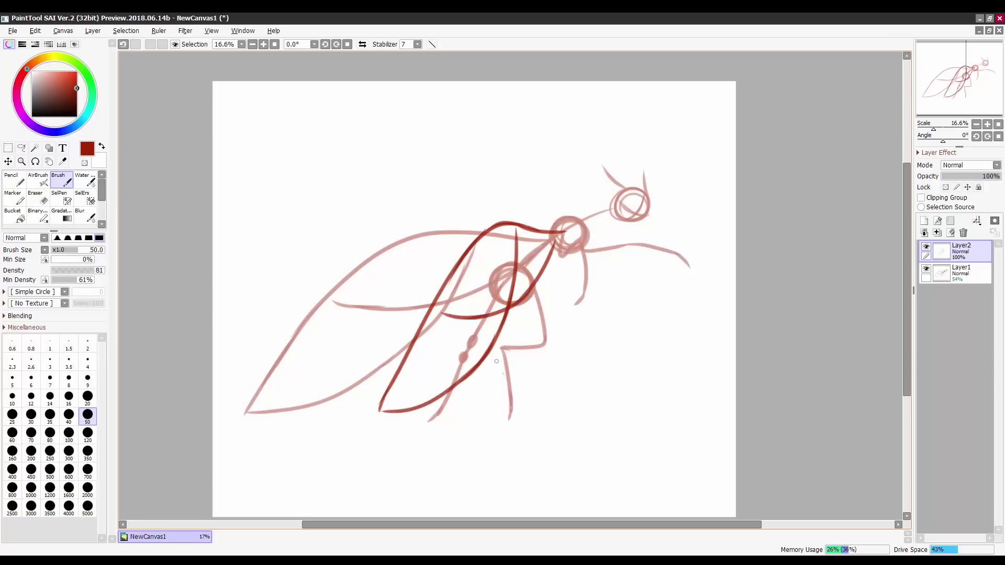
# Fade the construction sketch on Layer1 to 32% opacity and set a size 20 brush for drawing on Layer2.
pyautogui.click(961, 272)
pyautogui.moveTo(968, 175)
pyautogui.mouseDown()
pyautogui.moveTo(997, 176)
pyautogui.moveTo(960, 176)
pyautogui.mouseUp()
pyautogui.click(87, 396)
pyautogui.click(960, 250)
# Draw the muzzle, grinning mouth and jaw line over the head circle, working in a rotated view.
pyautogui.scroll(4, 680, 199)
pyautogui.moveTo(579, 240); pyautogui.dragTo(597, 279)
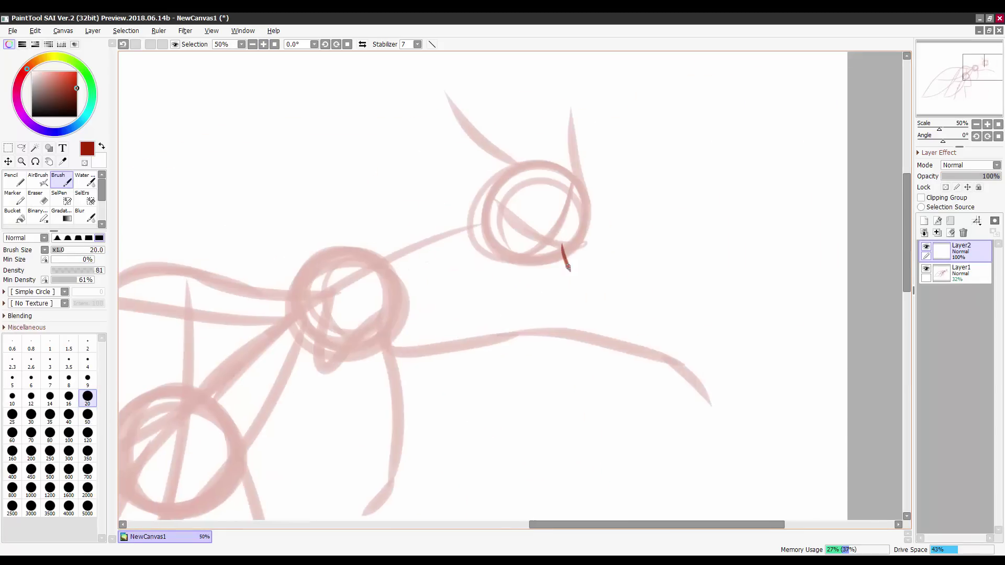
pyautogui.moveTo(511, 288); pyautogui.dragTo(477, 198)
pyautogui.moveTo(476, 197); pyautogui.dragTo(270, 141)
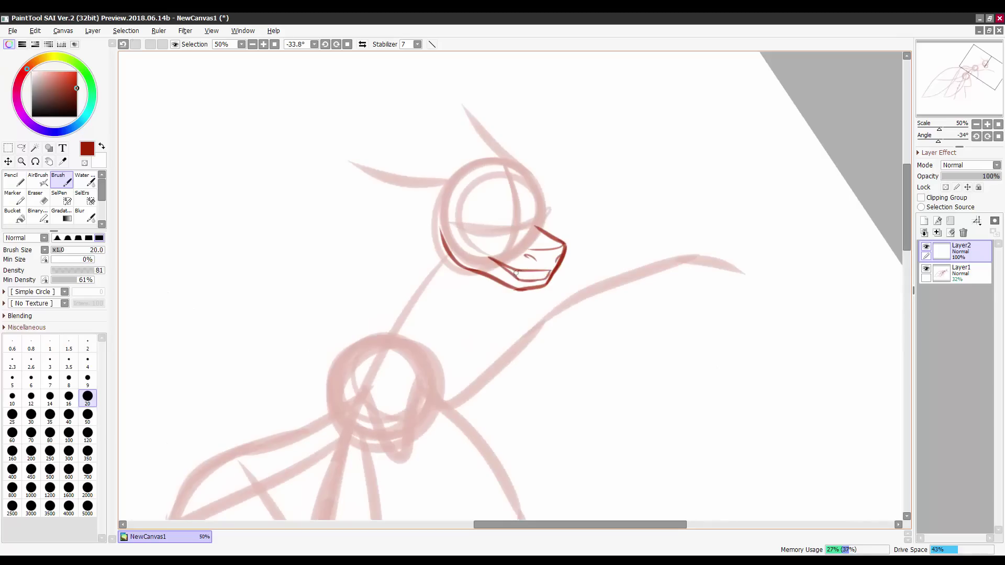
pyautogui.press('e')
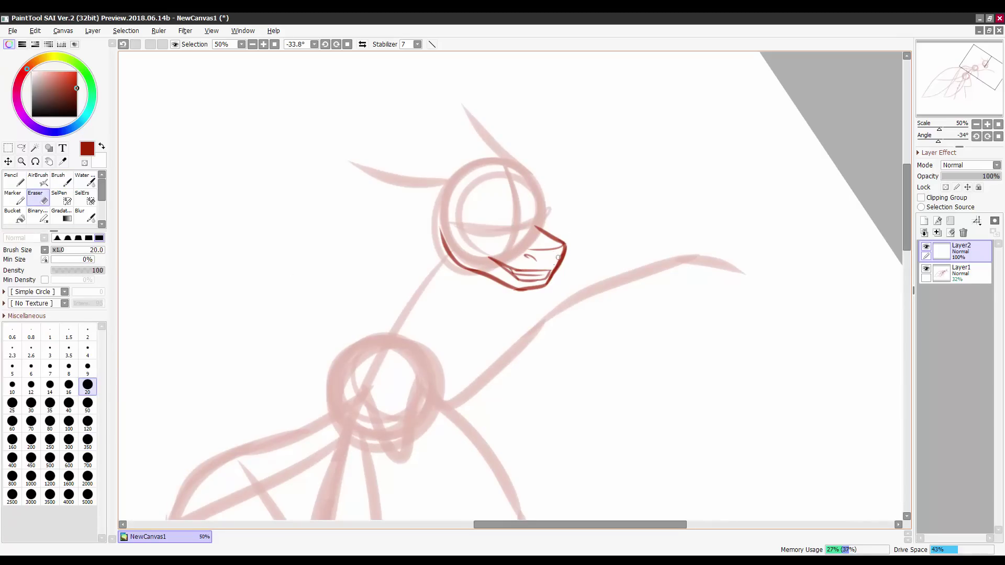
pyautogui.press('b')
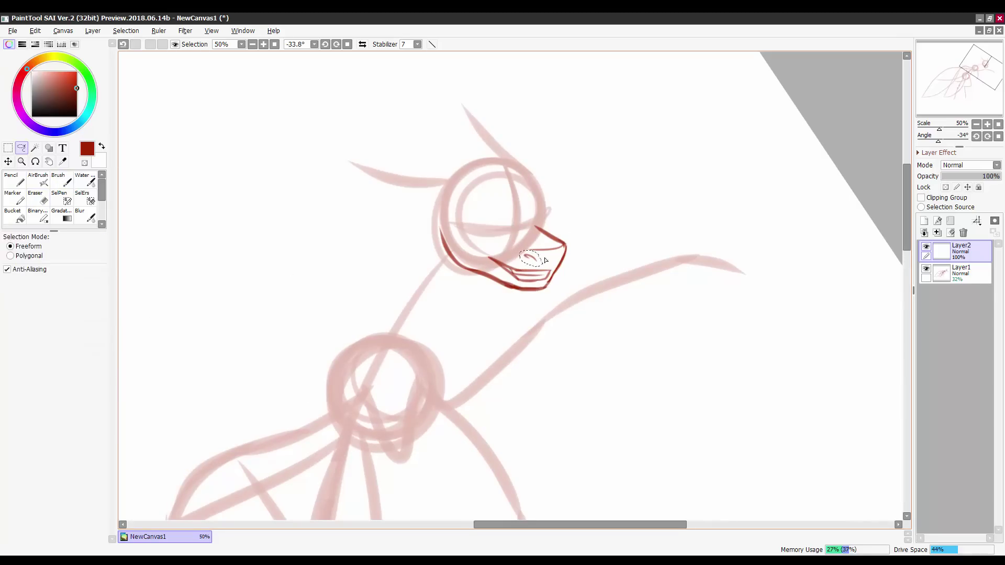
# Select the nostril and mouth area freehand and transform it to adjust its placement on the muzzle.
pyautogui.moveTo(520, 250)
pyautogui.mouseDown()
pyautogui.moveTo(562, 254)
pyautogui.moveTo(559, 287)
pyautogui.moveTo(505, 283)
pyautogui.mouseUp()
pyautogui.hotkey('ctrl', 't')
pyautogui.press('Return')
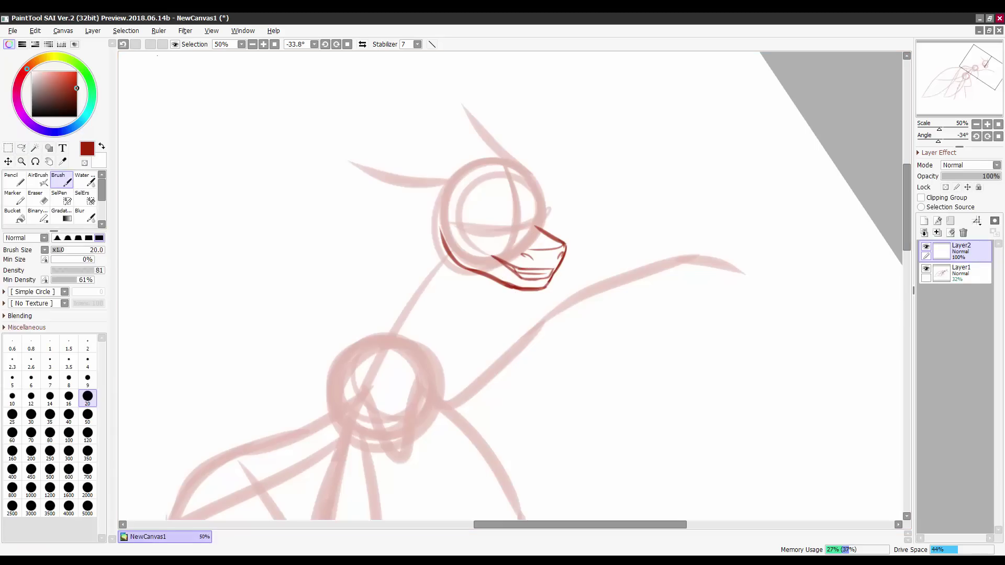
# Rework the back of the jaw and the muzzle bridge, and draw the near eye with its lashes.
pyautogui.press('e')
pyautogui.moveTo(441, 230)
pyautogui.mouseDown()
pyautogui.moveTo(495, 277)
pyautogui.moveTo(472, 306)
pyautogui.mouseUp()
pyautogui.press('b')
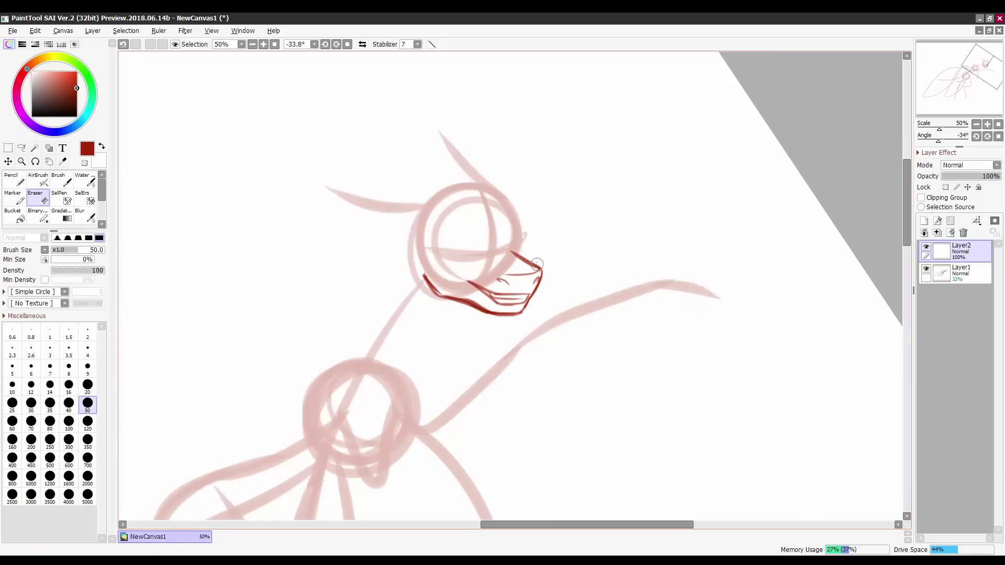
pyautogui.moveTo(423, 275); pyautogui.dragTo(538, 269)
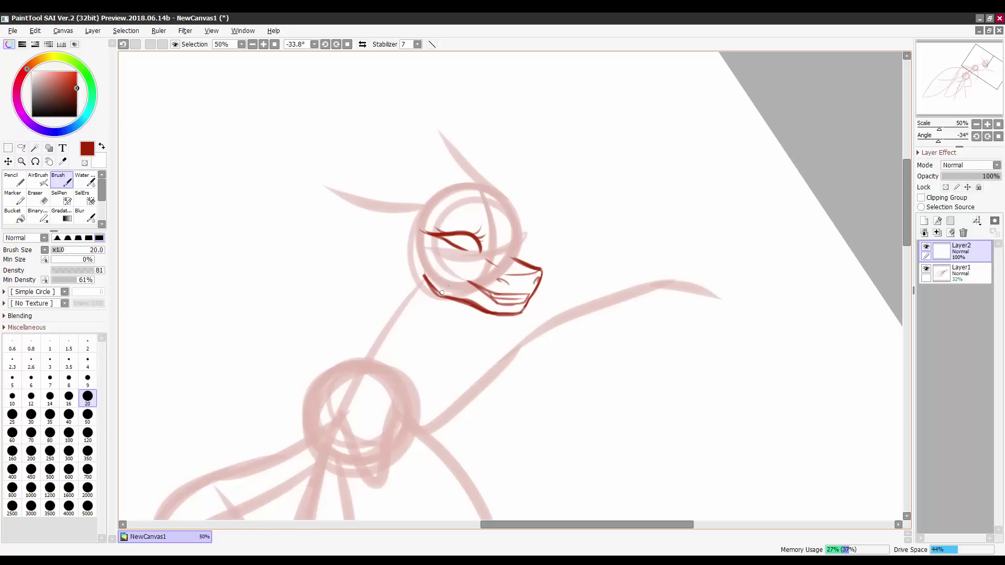
# Shift the near eye slightly downward, and outline the far eye, the forehead and both pointed ears.
pyautogui.hotkey('ctrl', 't')
pyautogui.moveTo(523, 236); pyautogui.dragTo(517, 242)
pyautogui.press('Return')
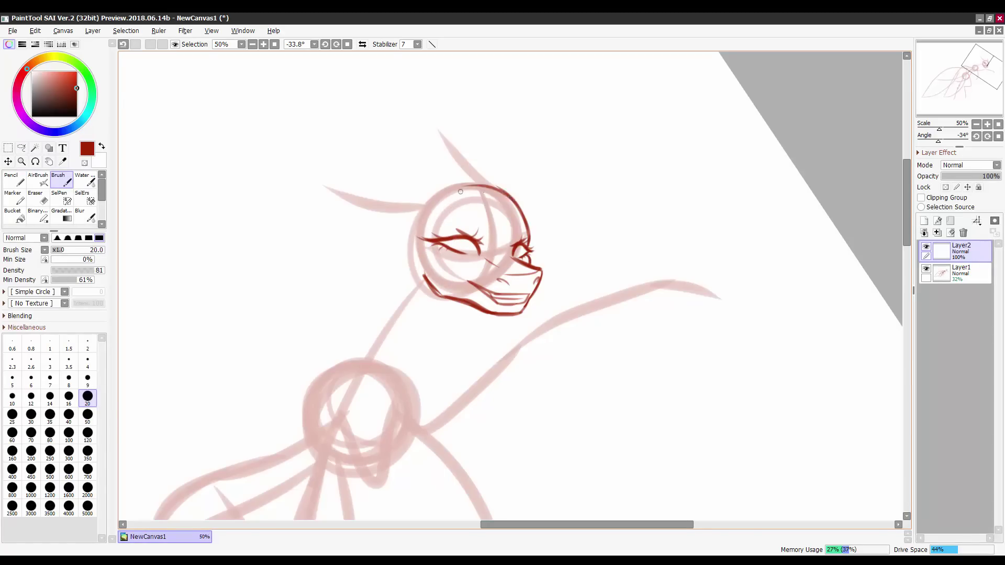
pyautogui.press('Return')
pyautogui.moveTo(445, 190)
pyautogui.mouseDown()
pyautogui.moveTo(325, 190)
pyautogui.moveTo(422, 231)
pyautogui.moveTo(506, 190)
pyautogui.mouseUp()
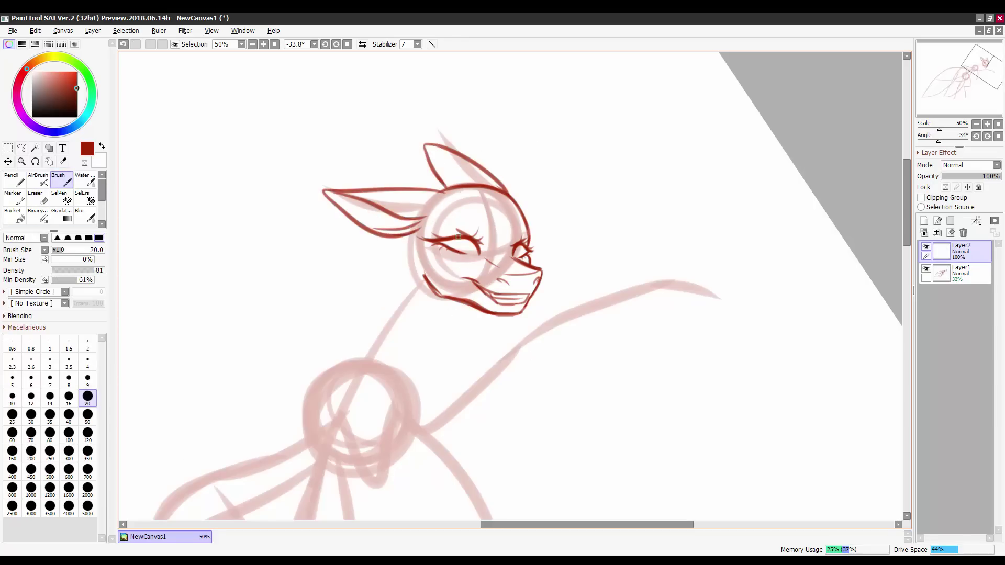
# Select the near eye in a mirrored view and nudge it slightly toward the muzzle.
pyautogui.click(542, 417)
pyautogui.press('h')
pyautogui.press('a')
pyautogui.moveTo(524, 110); pyautogui.dragTo(518, 111)
pyautogui.hotkey('ctrl', 'd')
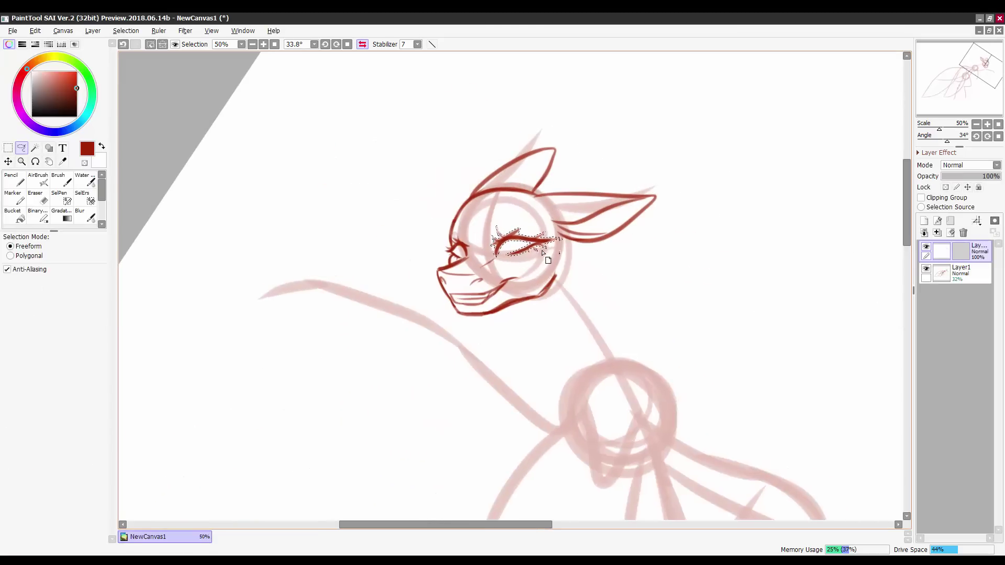
# Draw fur tufts along the back of the cheek and clean up the surrounding face lines.
pyautogui.press('b')
pyautogui.hotkey('ctrl', 'z')
pyautogui.press('e')
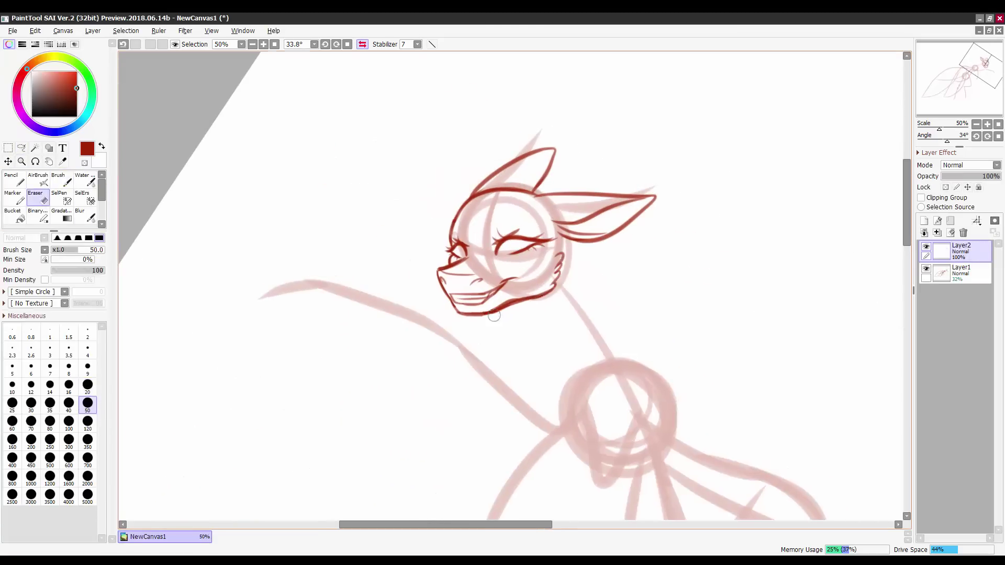
pyautogui.press('b')
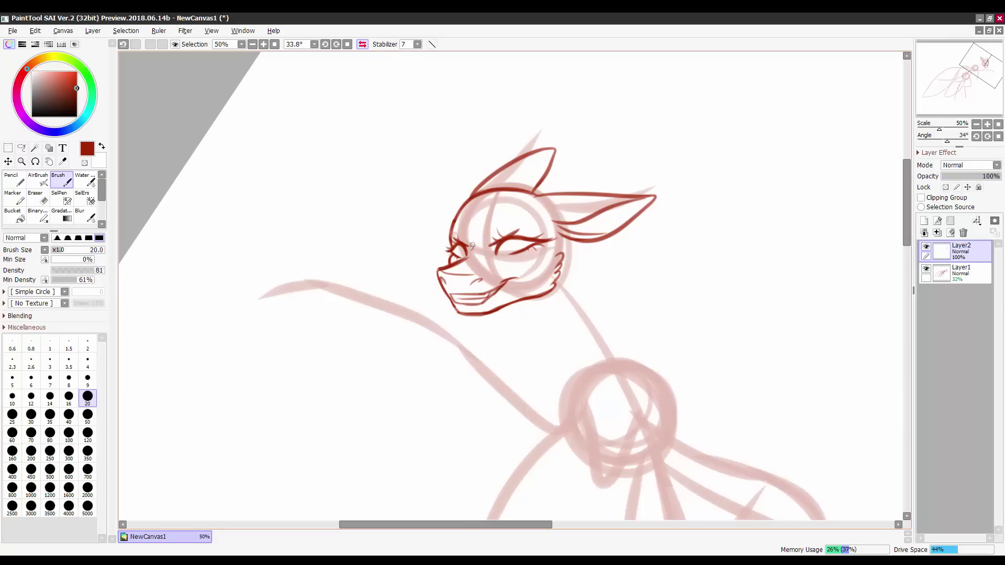
# Outline the shoulder, the near foreleg hanging down and the tufted chest fur, with the view upright and unmirrored.
pyautogui.press('h')
pyautogui.press('Delete')
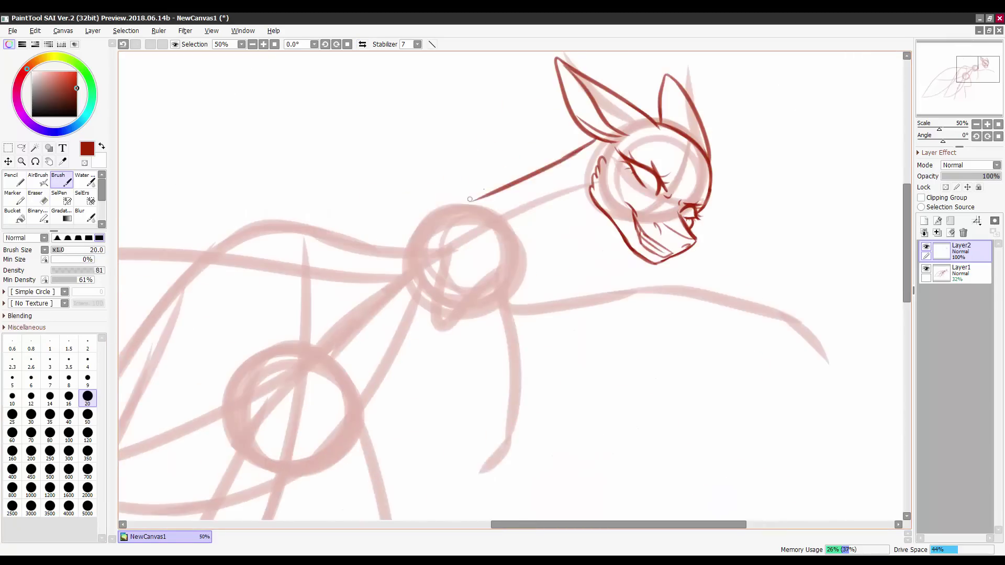
pyautogui.moveTo(419, 173)
pyautogui.mouseDown()
pyautogui.moveTo(523, 408)
pyautogui.moveTo(479, 343)
pyautogui.moveTo(489, 270)
pyautogui.mouseUp()
pyautogui.moveTo(419, 267); pyautogui.dragTo(456, 317)
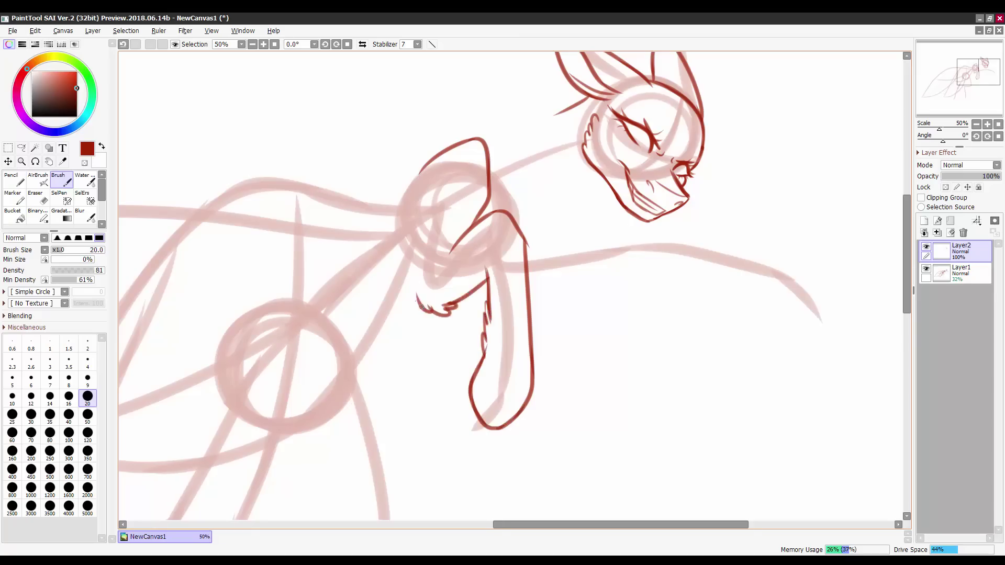
pyautogui.moveTo(471, 235); pyautogui.dragTo(441, 281)
# Draw the neck and throat lines, the outstretched far foreleg with its fur, and the belly line.
pyautogui.moveTo(555, 142); pyautogui.dragTo(455, 186)
pyautogui.moveTo(576, 225); pyautogui.dragTo(497, 295)
pyautogui.moveTo(544, 173); pyautogui.dragTo(508, 214)
pyautogui.moveTo(599, 391); pyautogui.dragTo(660, 344)
pyautogui.moveTo(527, 297)
pyautogui.mouseDown()
pyautogui.moveTo(424, 353)
pyautogui.moveTo(446, 330)
pyautogui.mouseUp()
# Draw the back contour from the shoulder down to the hip, replacing the first attempt.
pyautogui.moveTo(501, 181); pyautogui.dragTo(289, 362)
pyautogui.moveTo(289, 363); pyautogui.dragTo(336, 356)
pyautogui.hotkey('ctrl', 'z')
pyautogui.moveTo(465, 208); pyautogui.dragTo(313, 320)
pyautogui.scroll(-3, 307, 334)
# Finish the foreleg contours and erase overlapping lines around the shoulder.
pyautogui.moveTo(526, 226)
pyautogui.mouseDown()
pyautogui.moveTo(657, 232)
pyautogui.moveTo(707, 278)
pyautogui.moveTo(653, 262)
pyautogui.mouseUp()
pyautogui.moveTo(573, 255); pyautogui.dragTo(521, 266)
pyautogui.moveTo(505, 471); pyautogui.dragTo(556, 404)
pyautogui.press('e')
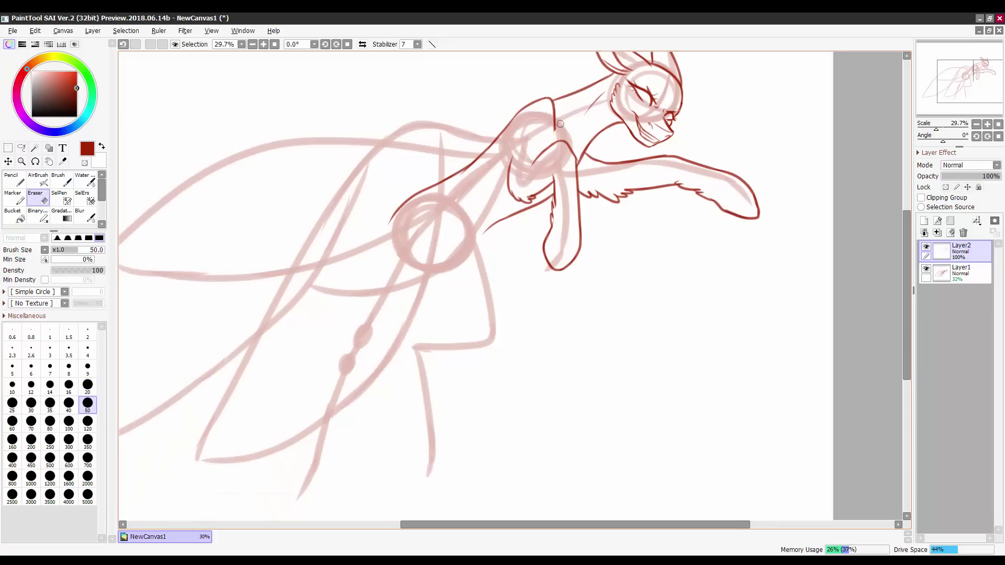
pyautogui.moveTo(435, 300)
pyautogui.mouseDown()
pyautogui.moveTo(485, 258)
pyautogui.moveTo(487, 283)
pyautogui.mouseUp()
# Outline the rump and the thigh of the stretched hind leg.
pyautogui.press('b')
pyautogui.moveTo(443, 186); pyautogui.dragTo(400, 306)
pyautogui.moveTo(480, 226); pyautogui.dragTo(425, 323)
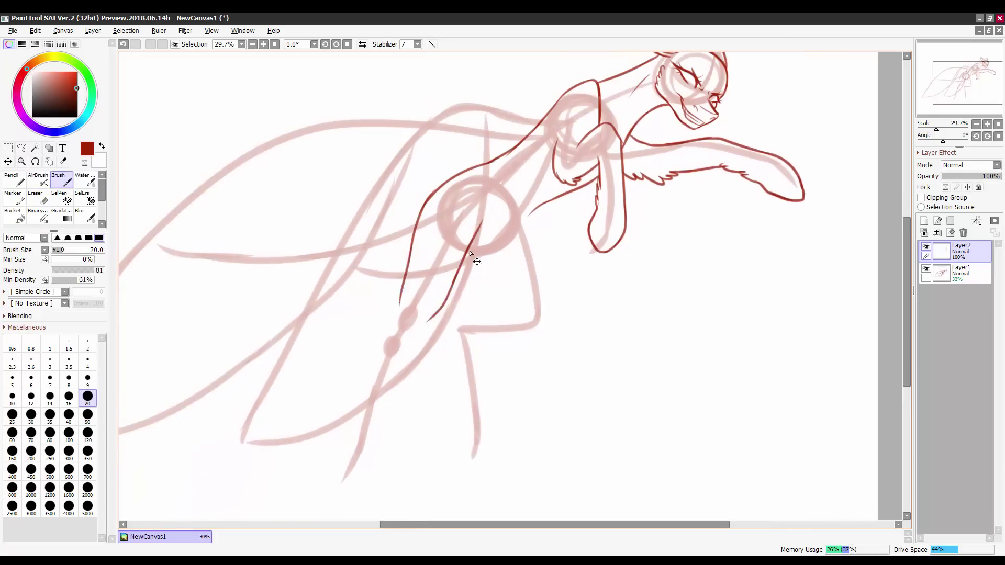
pyautogui.moveTo(418, 221); pyautogui.dragTo(399, 307)
# Draw both hind legs down to their rounded feet, adding fur tufts at the joints.
pyautogui.moveTo(461, 314); pyautogui.dragTo(468, 288)
pyautogui.moveTo(412, 266); pyautogui.dragTo(388, 304)
pyautogui.moveTo(398, 290)
pyautogui.mouseDown()
pyautogui.moveTo(377, 328)
pyautogui.moveTo(414, 315)
pyautogui.mouseUp()
pyautogui.moveTo(445, 267)
pyautogui.mouseDown()
pyautogui.moveTo(414, 385)
pyautogui.moveTo(381, 409)
pyautogui.mouseUp()
pyautogui.scroll(-2, 391, 339)
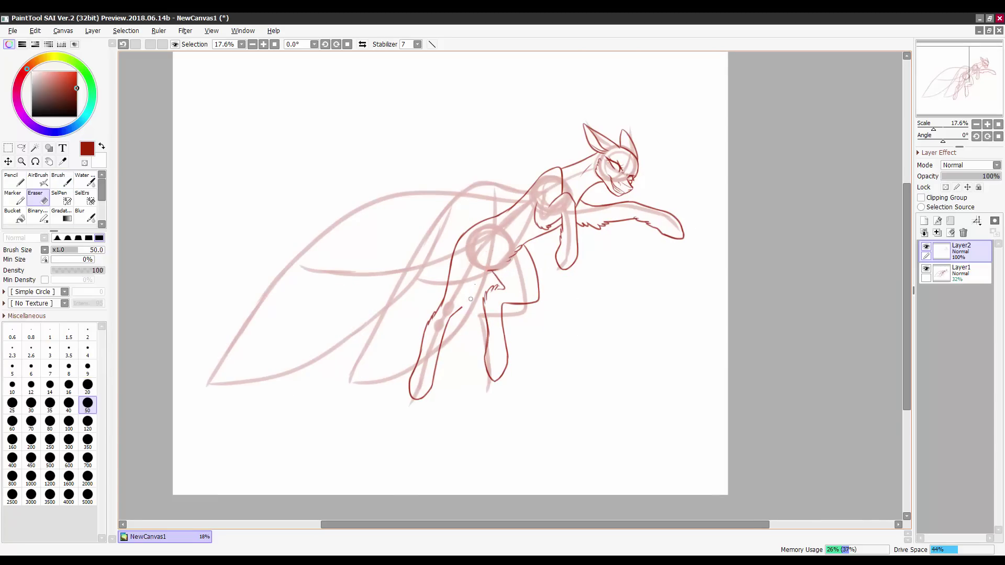
# Check the pose in a mirrored view and complete the inner thigh line and flank fur.
pyautogui.press('h')
pyautogui.moveTo(694, 315); pyautogui.dragTo(815, 327)
pyautogui.press('h')
pyautogui.scroll(3, 651, 262)
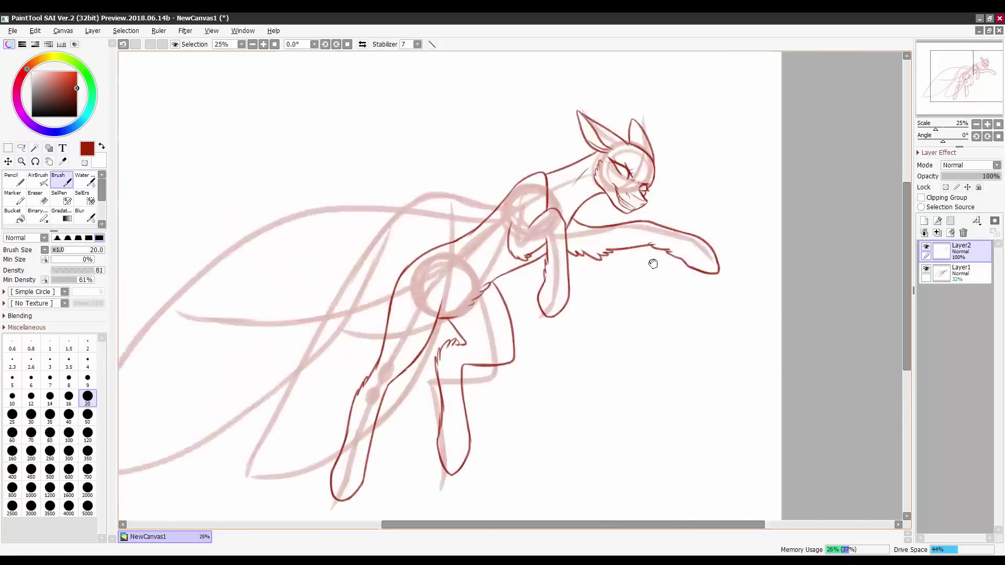
# Select the eyes, cheek and muzzle and transform them to sit better on the head.
pyautogui.moveTo(651, 263); pyautogui.dragTo(543, 256)
pyautogui.press('a')
pyautogui.hotkey('ctrl', 't')
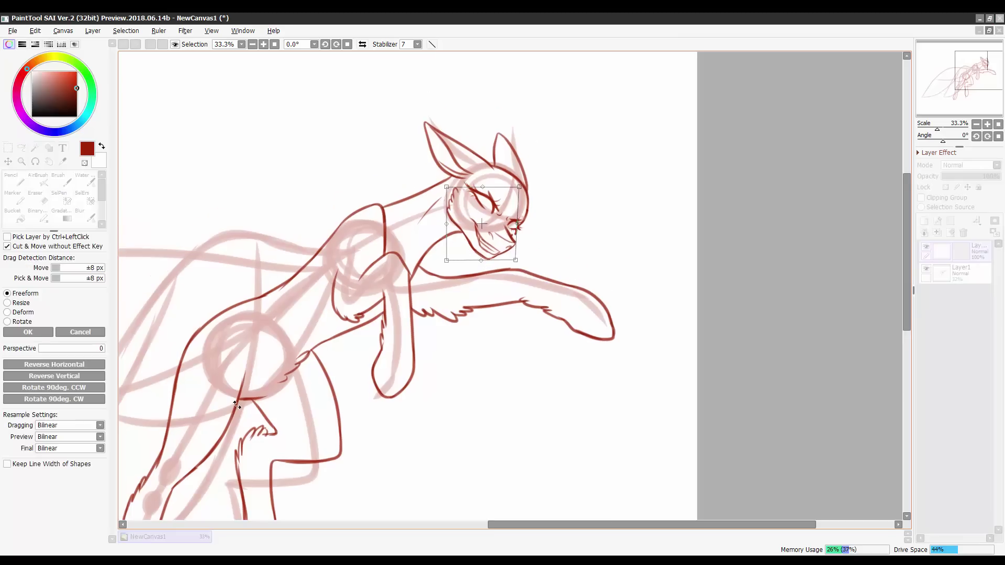
pyautogui.press('Return')
# Erase the far eye and redraw it with lashes, closing the forehead contour beside it.
pyautogui.press('e')
pyautogui.scroll(3, 197, 218)
pyautogui.moveTo(198, 218)
pyautogui.mouseDown()
pyautogui.moveTo(384, 70)
pyautogui.moveTo(499, 271)
pyautogui.moveTo(472, 301)
pyautogui.moveTo(451, 294)
pyautogui.mouseUp()
pyautogui.press('b')
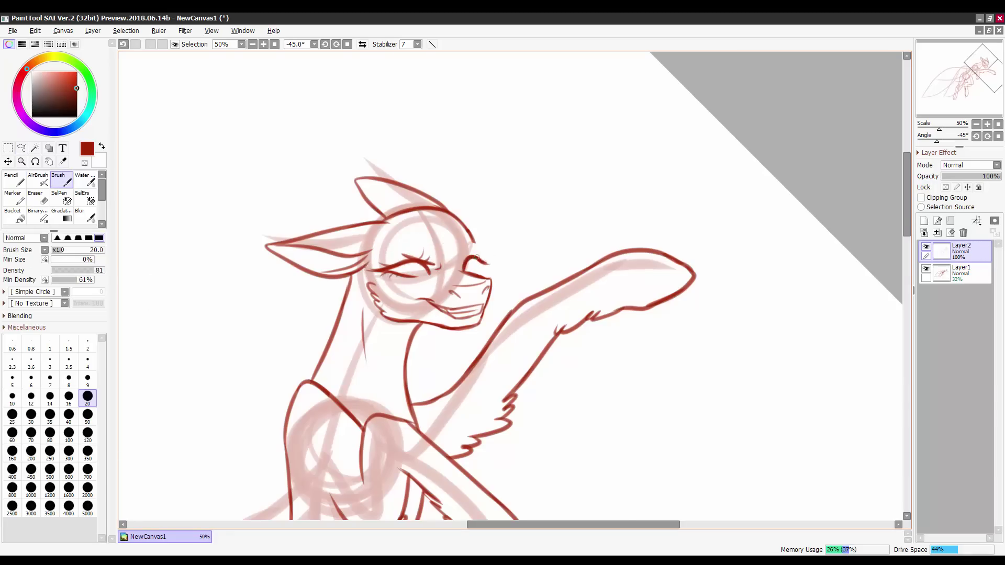
pyautogui.press('e')
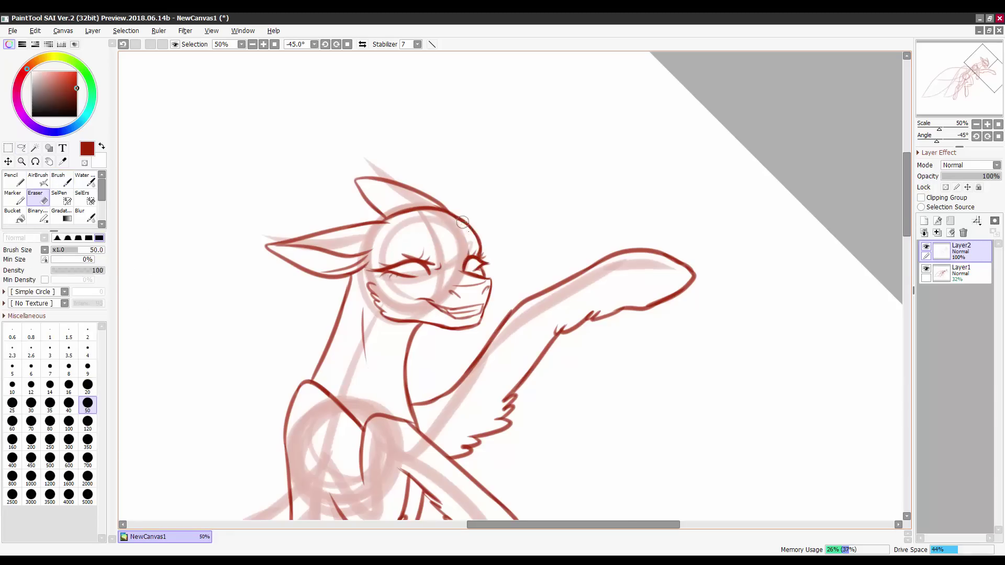
# Erase the mouth, jaw and cheek fur, and transform the remaining facial features.
pyautogui.moveTo(482, 285)
pyautogui.mouseDown()
pyautogui.moveTo(422, 302)
pyautogui.moveTo(477, 329)
pyautogui.moveTo(460, 340)
pyautogui.mouseUp()
pyautogui.press('a')
pyautogui.hotkey('ctrl', 't')
pyautogui.press('Return')
pyautogui.press('e')
pyautogui.moveTo(468, 277); pyautogui.dragTo(480, 285)
# Redraw the nose, the closed smiling mouth and the lower jaw of the muzzle.
pyautogui.press('b')
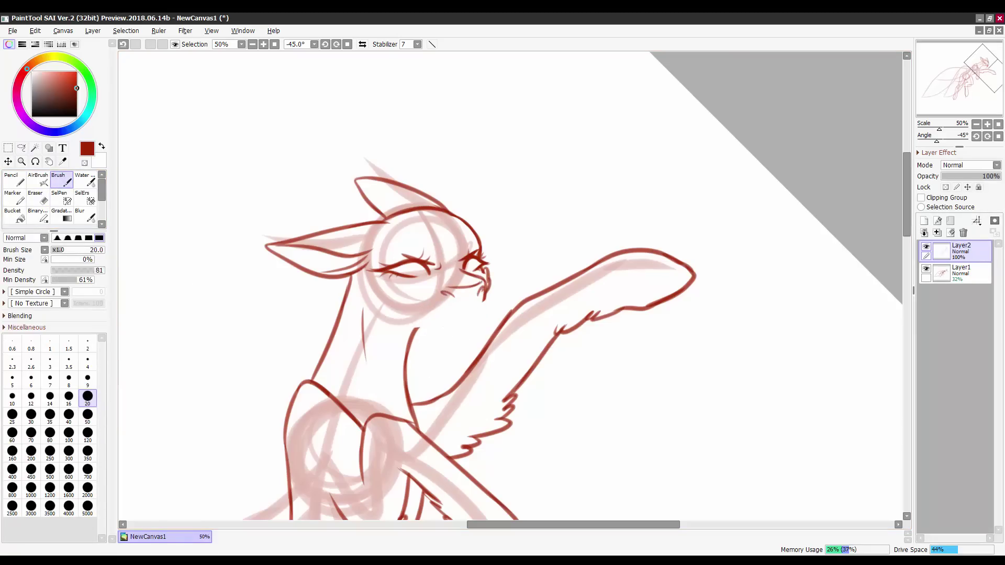
pyautogui.moveTo(480, 305); pyautogui.dragTo(422, 303)
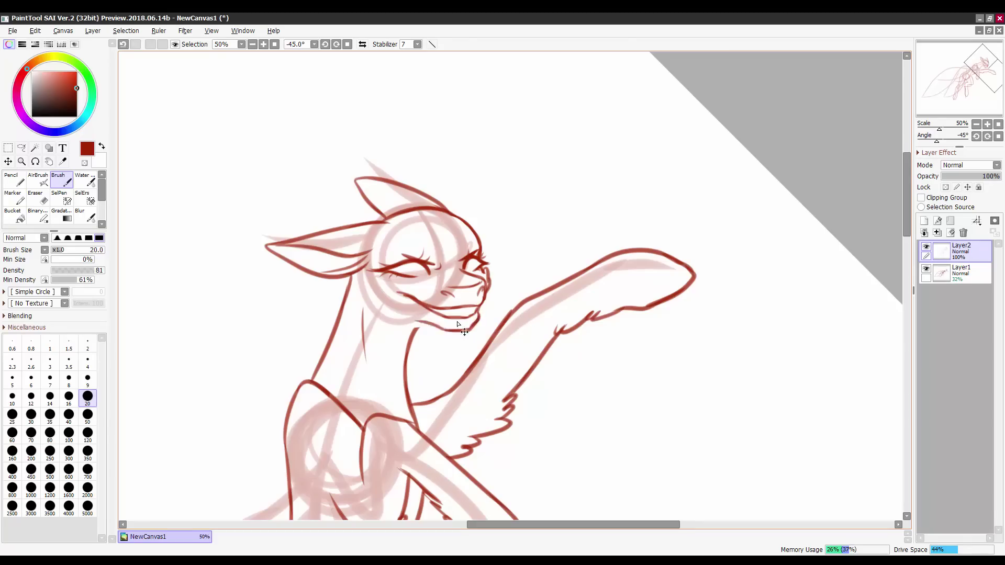
pyautogui.moveTo(475, 328)
pyautogui.mouseDown()
pyautogui.moveTo(439, 310)
pyautogui.moveTo(413, 320)
pyautogui.mouseUp()
pyautogui.moveTo(373, 291)
pyautogui.mouseDown()
pyautogui.moveTo(445, 331)
pyautogui.moveTo(414, 219)
pyautogui.moveTo(708, 263)
pyautogui.moveTo(506, 329)
pyautogui.mouseUp()
pyautogui.hotkey('ctrl', 'z')
# Mirror the view, select the near eye and move it slightly up toward the muzzle.
pyautogui.press('h')
pyautogui.press('l')
pyautogui.hotkey('ctrl', 't')
pyautogui.moveTo(523, 262); pyautogui.dragTo(518, 254)
pyautogui.press('Return')
# Touch up the jaw contour below the mouth and undo the last change to the muzzle lines.
pyautogui.press('b')
pyautogui.moveTo(463, 330); pyautogui.dragTo(510, 326)
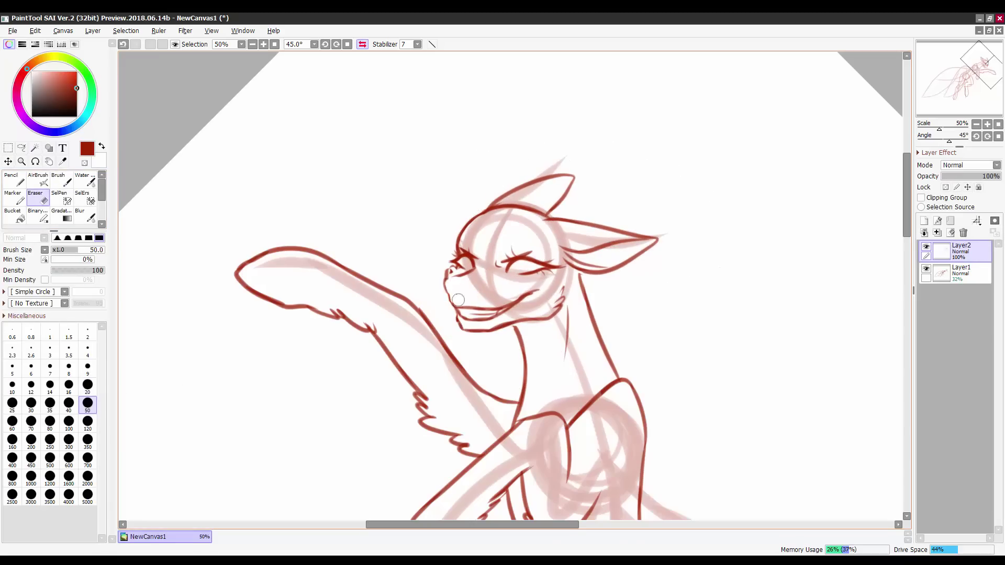
pyautogui.hotkey('ctrl', 'z')
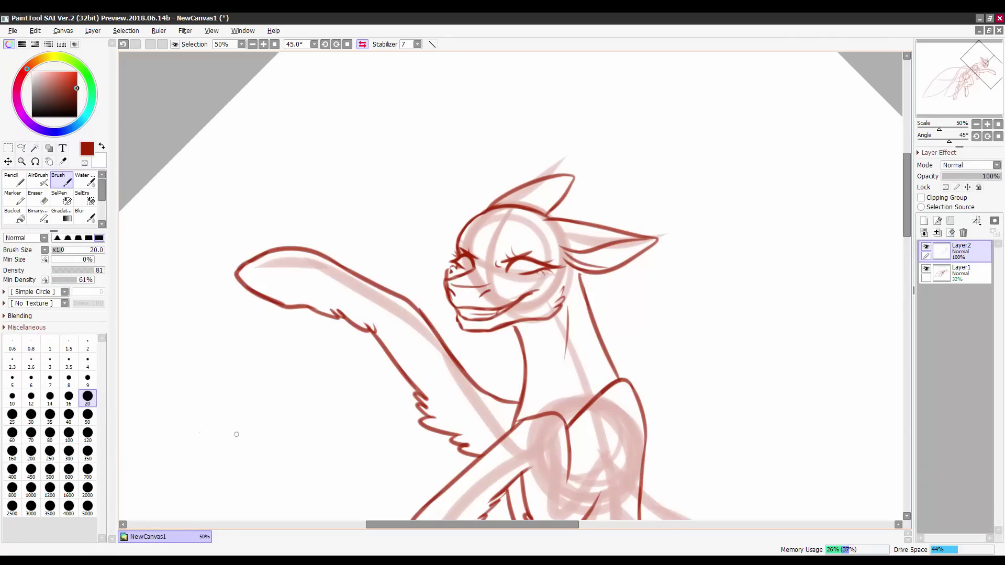
# Select the mouth lines freehand and adjust their position on the muzzle.
pyautogui.press('l')
pyautogui.moveTo(458, 287)
pyautogui.mouseDown()
pyautogui.moveTo(544, 325)
pyautogui.moveTo(496, 307)
pyautogui.mouseUp()
pyautogui.press('b')
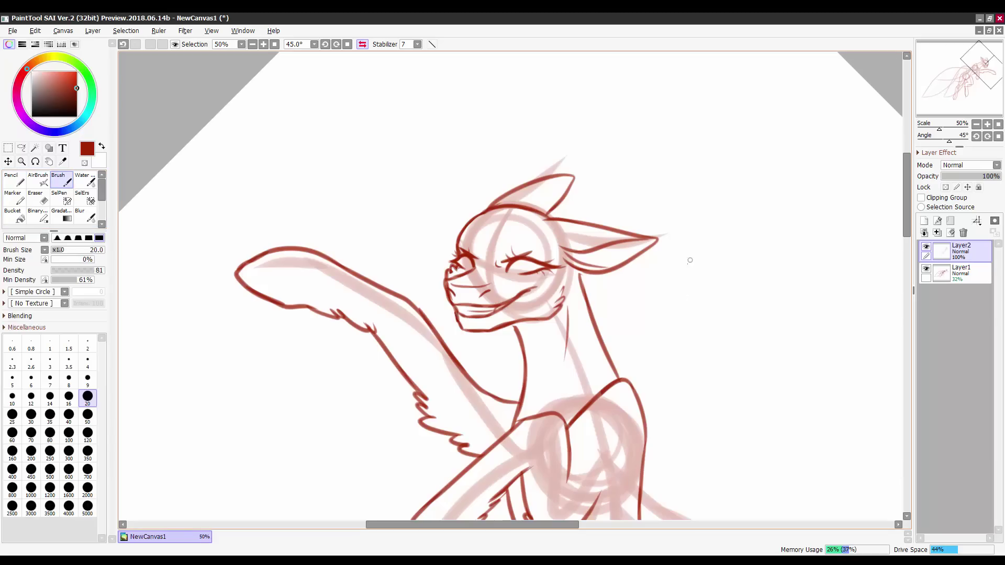
# Select the near eye again and transform it to sit closer to the muzzle.
pyautogui.press('l')
pyautogui.moveTo(545, 238); pyautogui.dragTo(494, 280)
pyautogui.hotkey('ctrl', 't')
pyautogui.press('Return')
pyautogui.press('b')
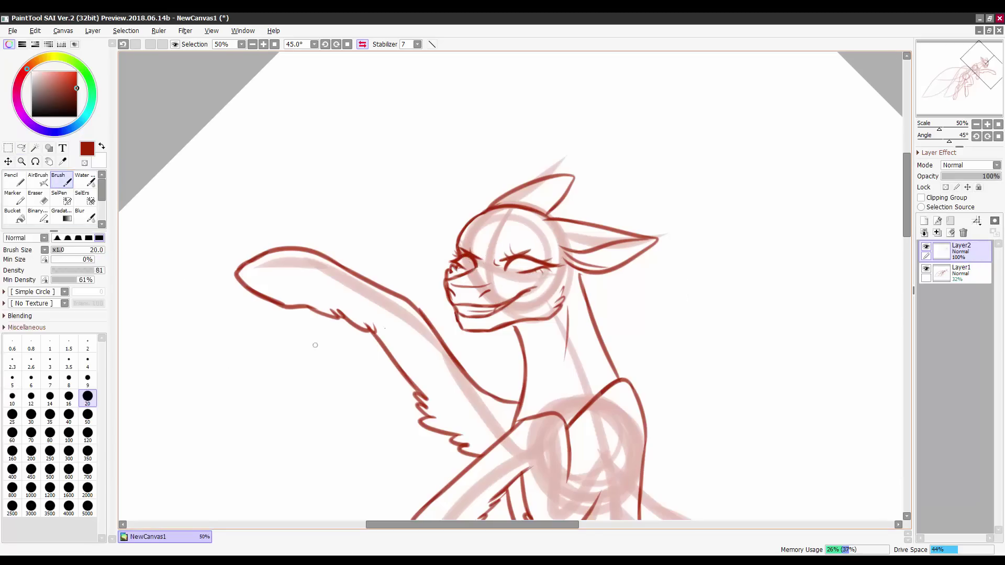
pyautogui.press('h')
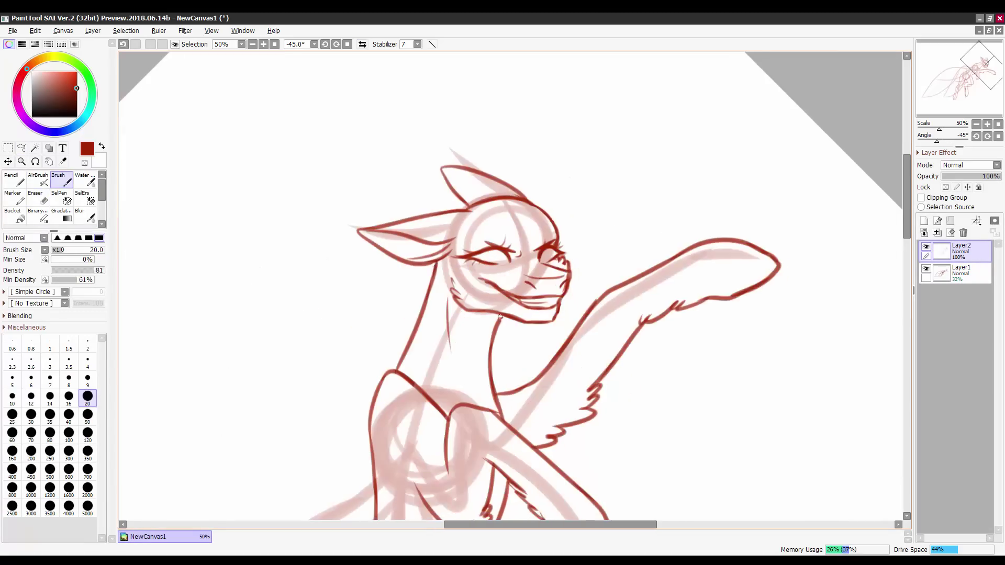
pyautogui.press('Home')
pyautogui.scroll(-2, 500, 317)
pyautogui.scroll(1, 562, 186)
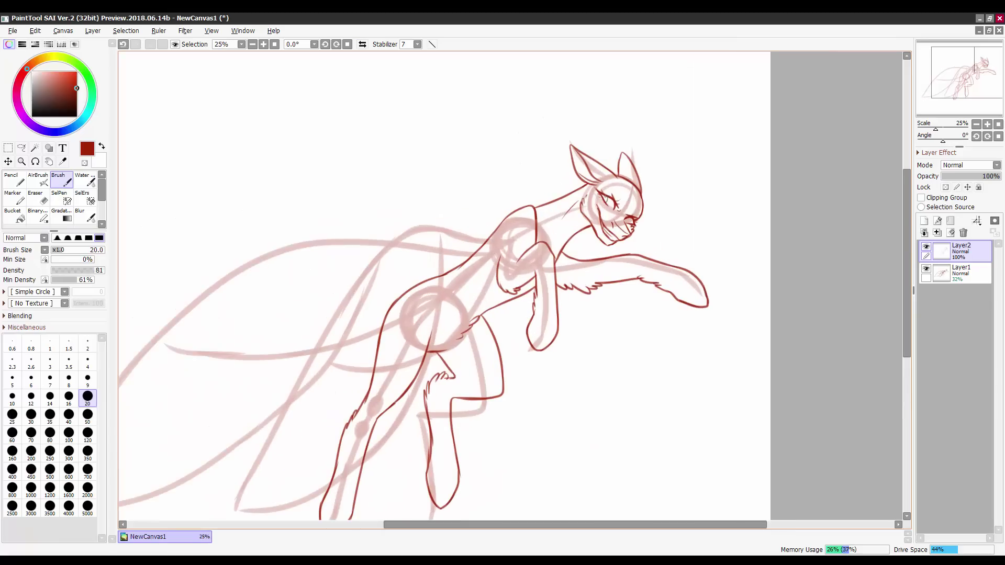
# On a new layer, sketch the raised wing's joints, arm and long curved outline, and lower that layer's opacity to about 50%.
pyautogui.moveTo(534, 408); pyautogui.dragTo(642, 334)
pyautogui.hotkey('ctrl', 'shift', 'n')
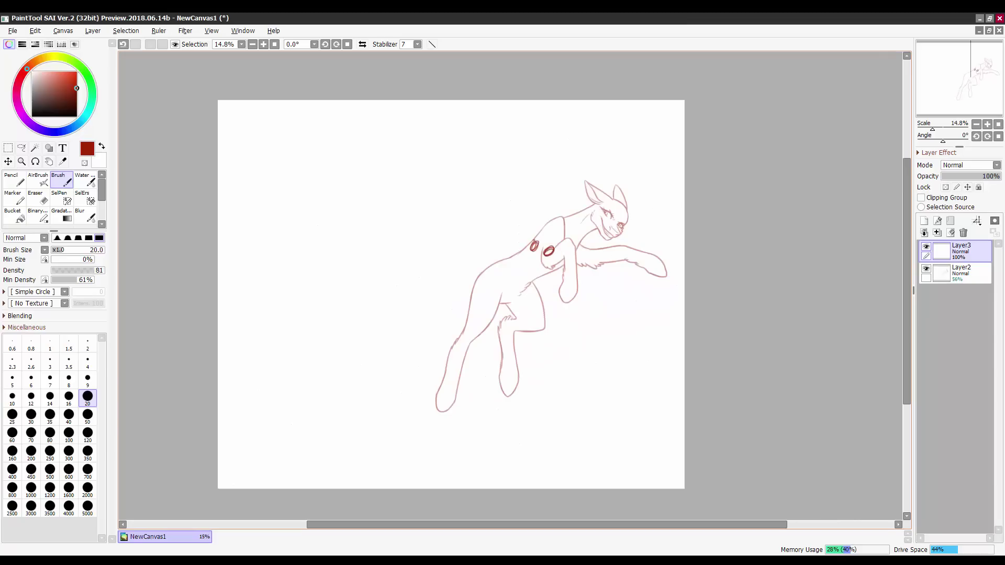
pyautogui.moveTo(516, 208); pyautogui.dragTo(541, 249)
pyautogui.hotkey('ctrl', 'z')
pyautogui.hotkey('ctrl', 'z')
pyautogui.hotkey('ctrl', 'z')
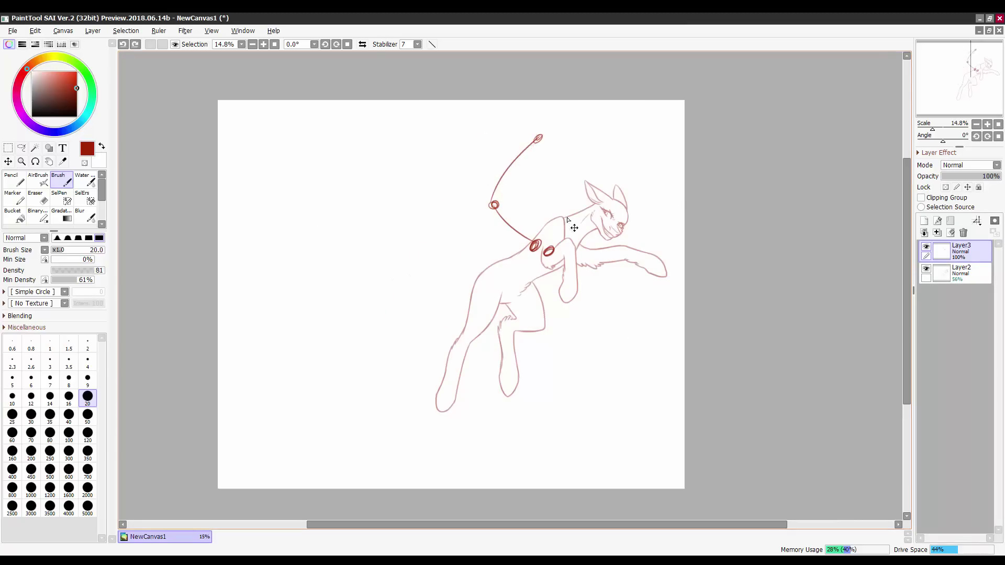
pyautogui.hotkey('ctrl', 'y')
pyautogui.hotkey('ctrl', 'y')
pyautogui.hotkey('ctrl', 'y')
pyautogui.moveTo(335, 316)
pyautogui.mouseDown()
pyautogui.moveTo(442, 194)
pyautogui.moveTo(413, 262)
pyautogui.mouseUp()
pyautogui.moveTo(991, 176); pyautogui.dragTo(970, 175)
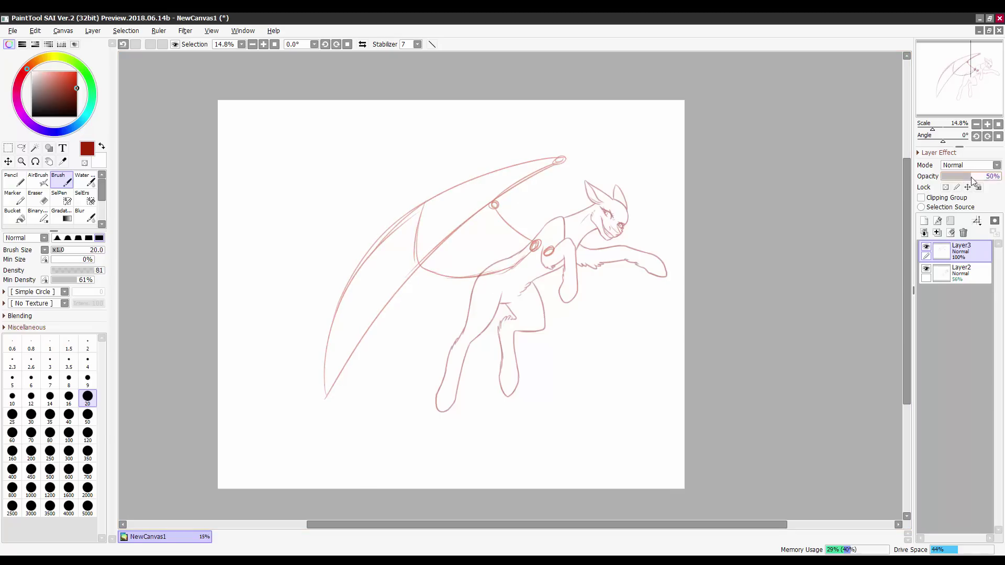
# Sketch the second wing's joints, arm and outline behind the head on another new layer, redrawing its long feather outline.
pyautogui.click(923, 221)
pyautogui.moveTo(546, 210); pyautogui.dragTo(432, 261)
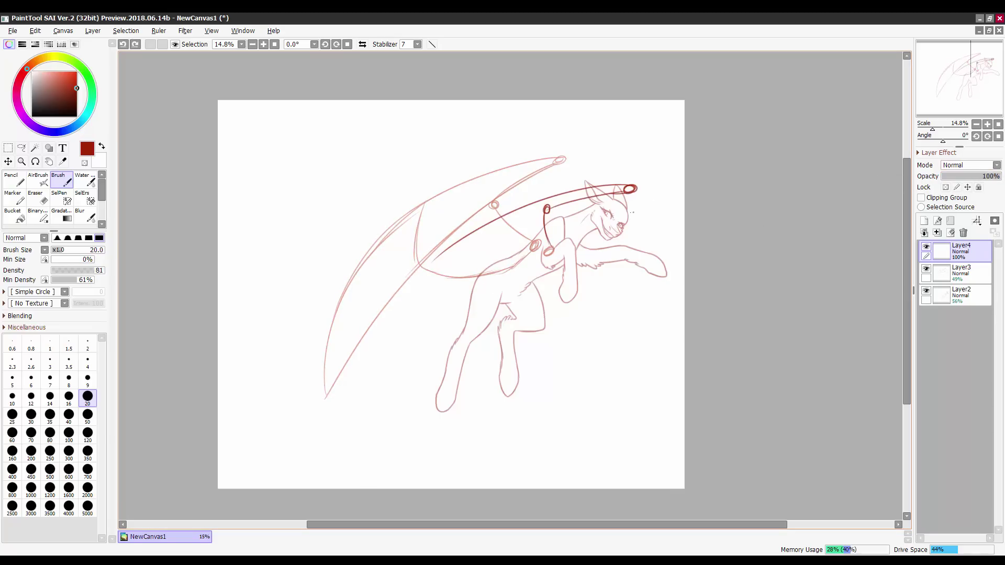
pyautogui.hotkey('ctrl', 'z')
pyautogui.moveTo(547, 252); pyautogui.dragTo(514, 221)
pyautogui.moveTo(628, 188); pyautogui.dragTo(408, 382)
pyautogui.hotkey('ctrl', 'z')
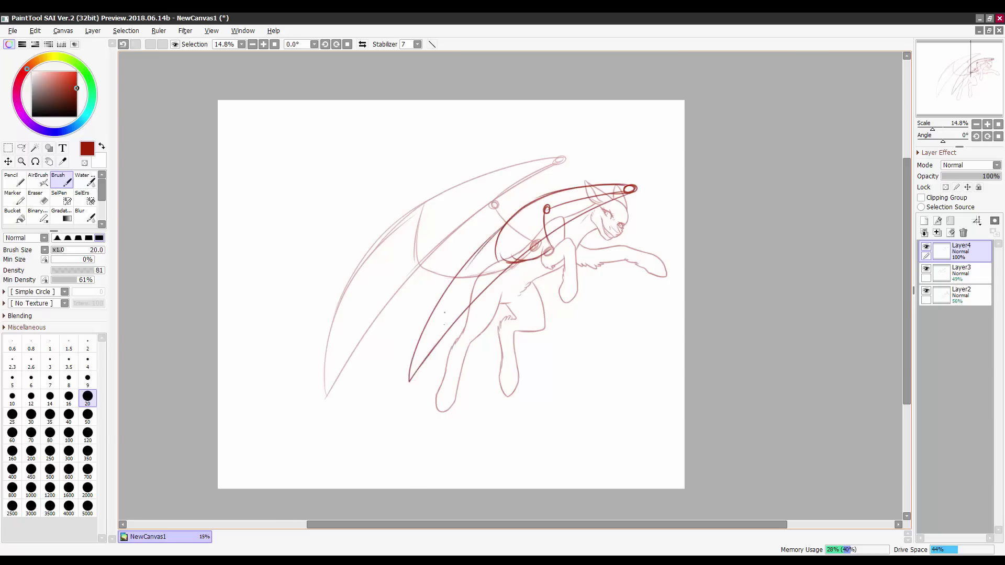
pyautogui.hotkey('ctrl', 'z')
pyautogui.moveTo(494, 246); pyautogui.dragTo(397, 381)
pyautogui.hotkey('ctrl', 'z')
pyautogui.moveTo(625, 188); pyautogui.dragTo(433, 358)
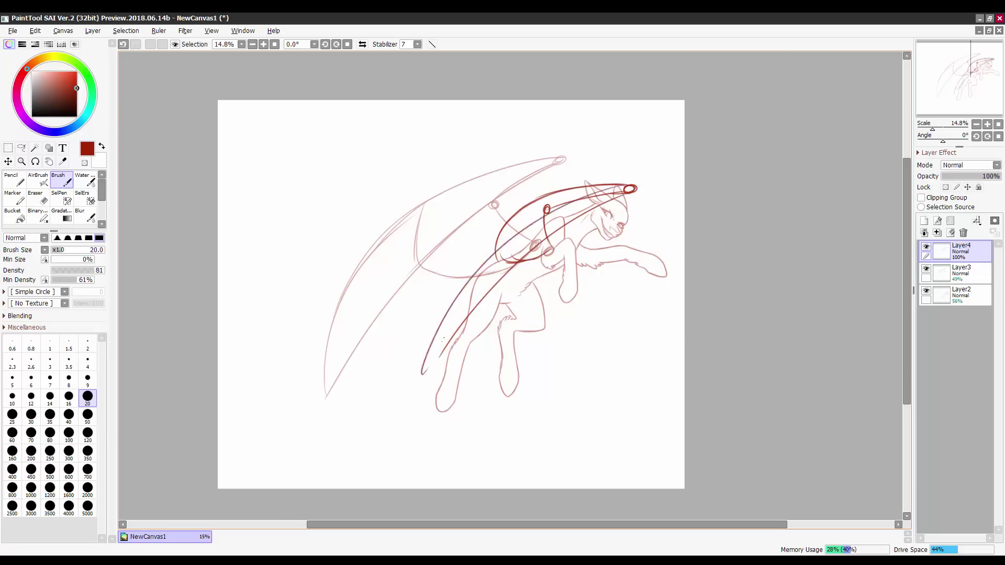
pyautogui.click(925, 269)
pyautogui.click(925, 268)
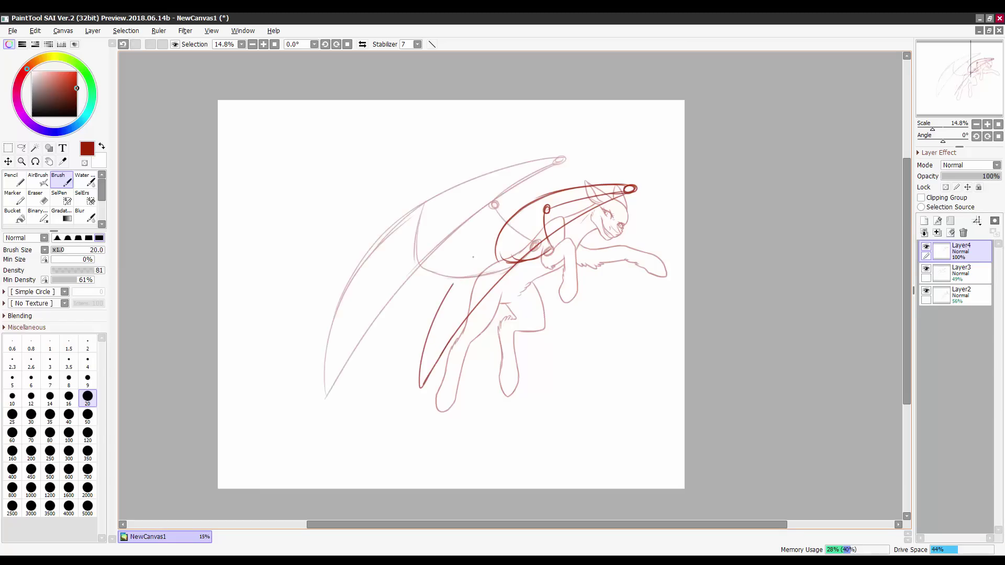
# Hide the second wing's guide and draw the raised wing's leading edge and rows of short feathers on a new layer above its guide.
pyautogui.click(968, 273)
pyautogui.click(925, 247)
pyautogui.click(924, 220)
pyautogui.scroll(2, 453, 254)
pyautogui.moveTo(649, 95); pyautogui.dragTo(421, 238)
pyautogui.moveTo(452, 160); pyautogui.dragTo(398, 233)
pyautogui.moveTo(401, 170)
pyautogui.mouseDown()
pyautogui.moveTo(628, 91)
pyautogui.moveTo(502, 122)
pyautogui.mouseUp()
pyautogui.moveTo(512, 160); pyautogui.dragTo(442, 173)
pyautogui.moveTo(544, 107); pyautogui.dragTo(514, 127)
pyautogui.moveTo(525, 178)
pyautogui.mouseDown()
pyautogui.moveTo(593, 230)
pyautogui.moveTo(548, 259)
pyautogui.mouseUp()
# Draw the raised wing's long flight feathers sweeping down from the short rows, and hide that wing's guide.
pyautogui.moveTo(559, 207)
pyautogui.mouseDown()
pyautogui.moveTo(468, 254)
pyautogui.moveTo(343, 451)
pyautogui.mouseUp()
pyautogui.scroll(-2, 486, 230)
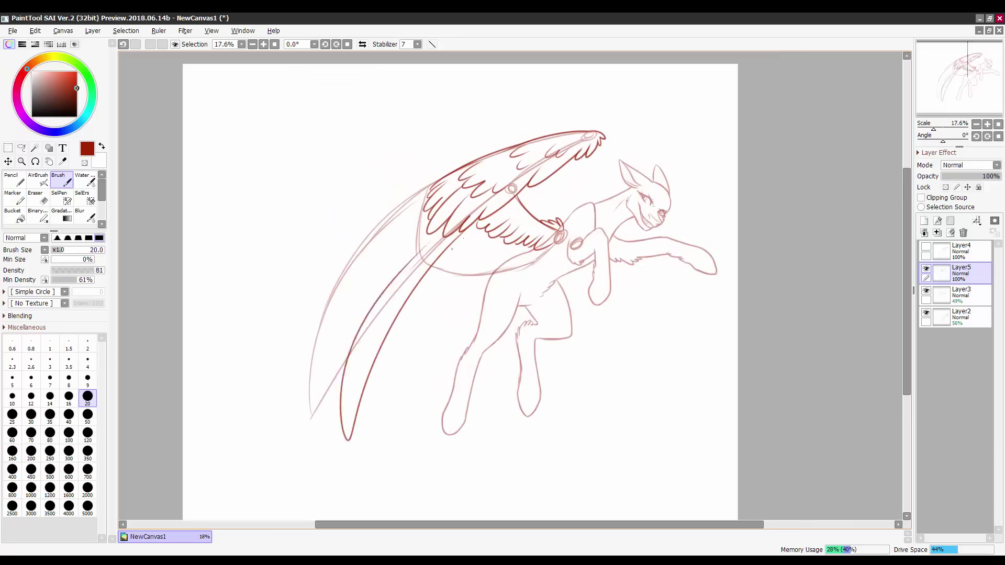
pyautogui.moveTo(450, 228); pyautogui.dragTo(328, 437)
pyautogui.moveTo(424, 207); pyautogui.dragTo(314, 419)
pyautogui.moveTo(439, 179)
pyautogui.mouseDown()
pyautogui.moveTo(312, 382)
pyautogui.moveTo(329, 306)
pyautogui.mouseUp()
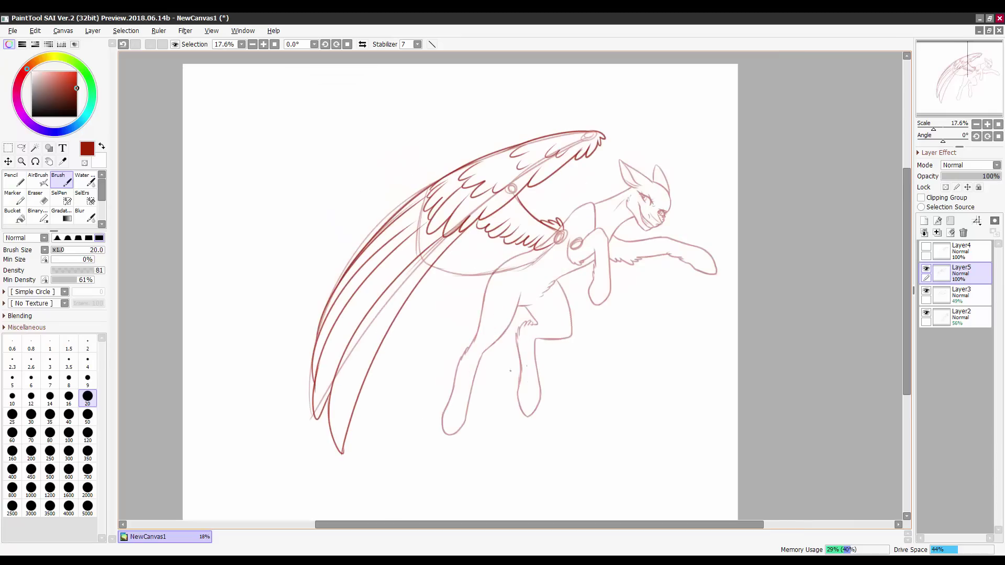
pyautogui.hscroll(2, 524, 230)
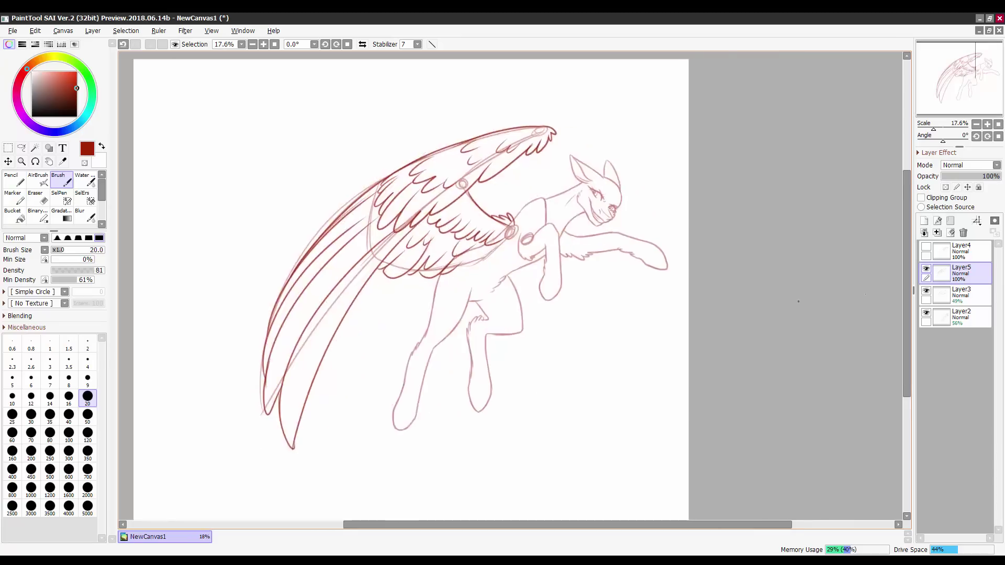
pyautogui.press('e')
pyautogui.press('b')
pyautogui.click(926, 290)
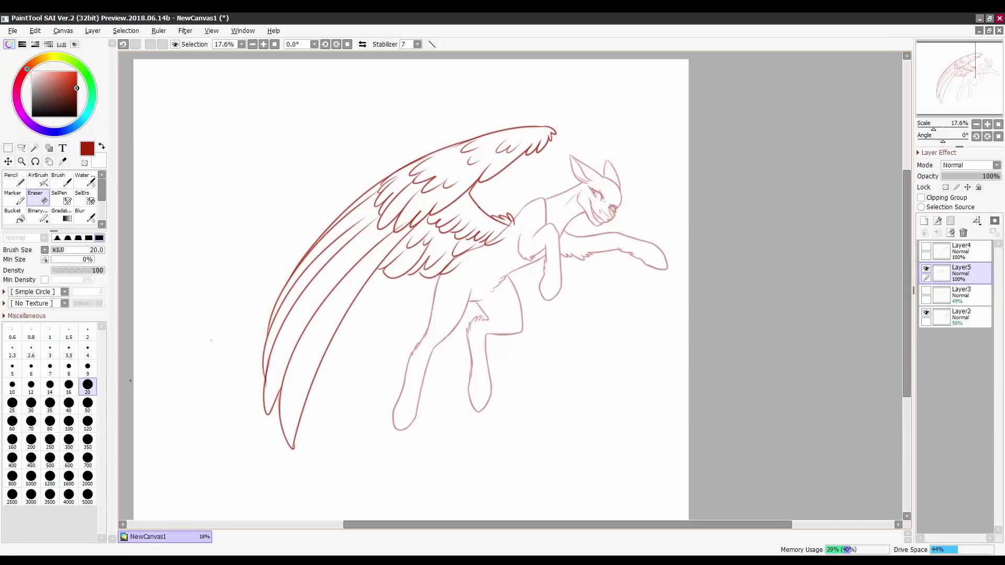
# Show the second wing's guide in place of the raised wing and draw its leading edge and short feathers on a new layer.
pyautogui.click(926, 246)
pyautogui.click(925, 269)
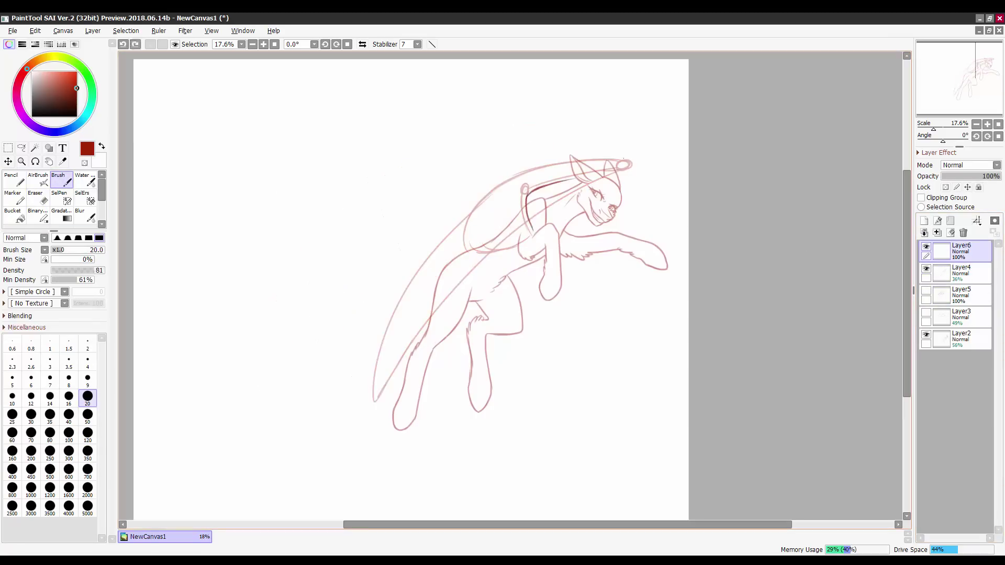
pyautogui.moveTo(624, 158); pyautogui.dragTo(476, 214)
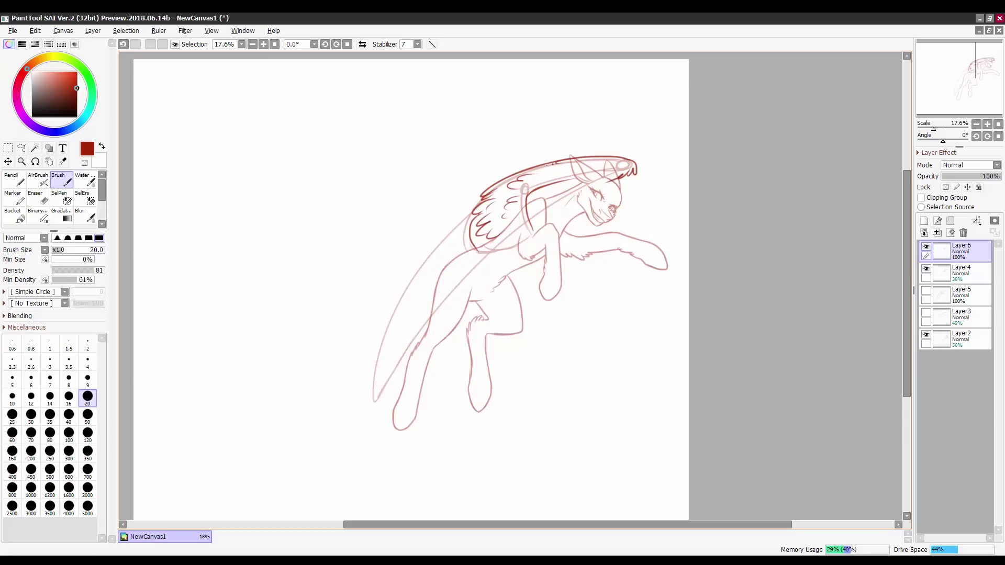
# Try long flight feathers on the second wing extending outward past the hind leg, and undo them.
pyautogui.moveTo(473, 256); pyautogui.dragTo(377, 406)
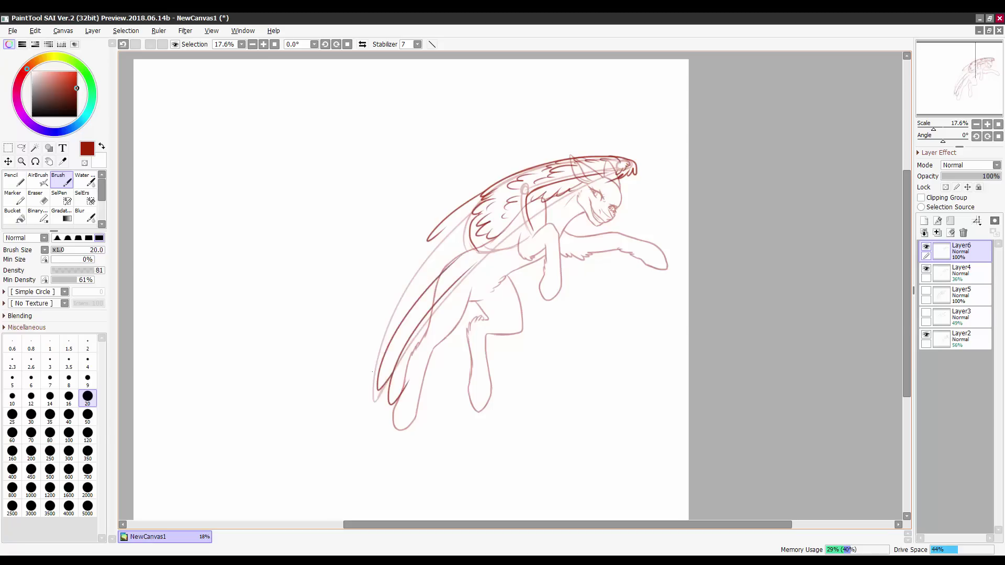
pyautogui.hotkey('ctrl', 'z')
pyautogui.moveTo(445, 296); pyautogui.dragTo(377, 410)
pyautogui.moveTo(466, 221); pyautogui.dragTo(359, 387)
pyautogui.moveTo(479, 254); pyautogui.dragTo(398, 335)
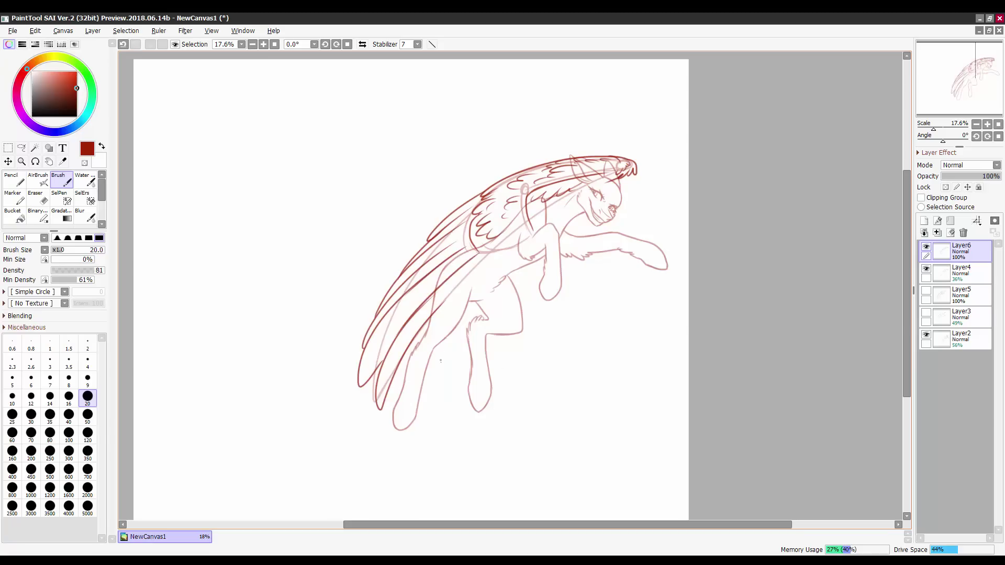
pyautogui.hotkey('ctrl', 'z')
pyautogui.hotkey('ctrl', 'z')
pyautogui.hotkey('ctrl', 'z')
# Try a steeper set of flight feathers on the second wing down to the hind hoof, erasing them over the body.
pyautogui.moveTo(523, 232); pyautogui.dragTo(414, 419)
pyautogui.moveTo(475, 217)
pyautogui.mouseDown()
pyautogui.moveTo(417, 304)
pyautogui.moveTo(399, 414)
pyautogui.mouseUp()
pyautogui.moveTo(480, 246); pyautogui.dragTo(420, 332)
pyautogui.press('e')
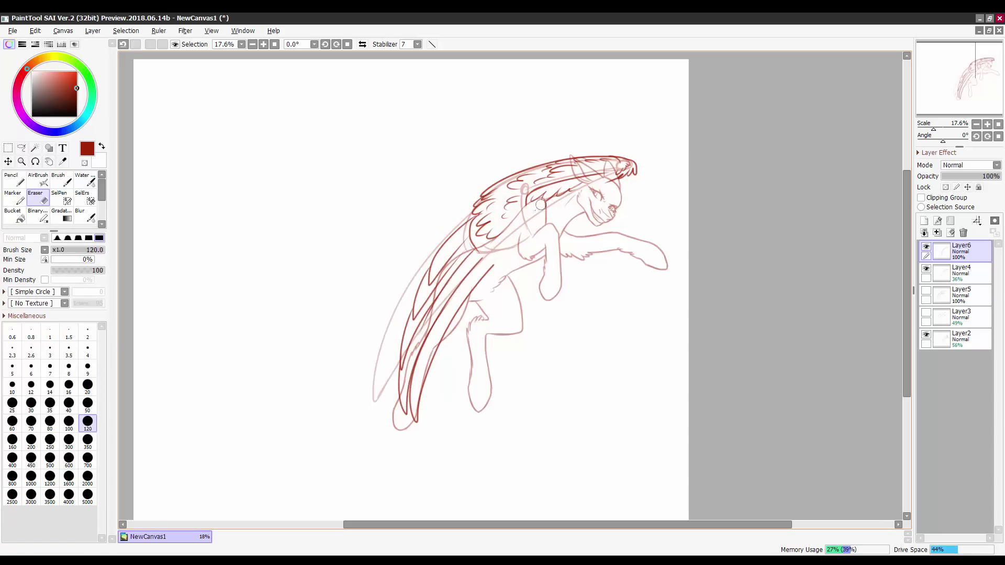
pyautogui.moveTo(471, 255)
pyautogui.mouseDown()
pyautogui.moveTo(403, 408)
pyautogui.moveTo(453, 290)
pyautogui.mouseUp()
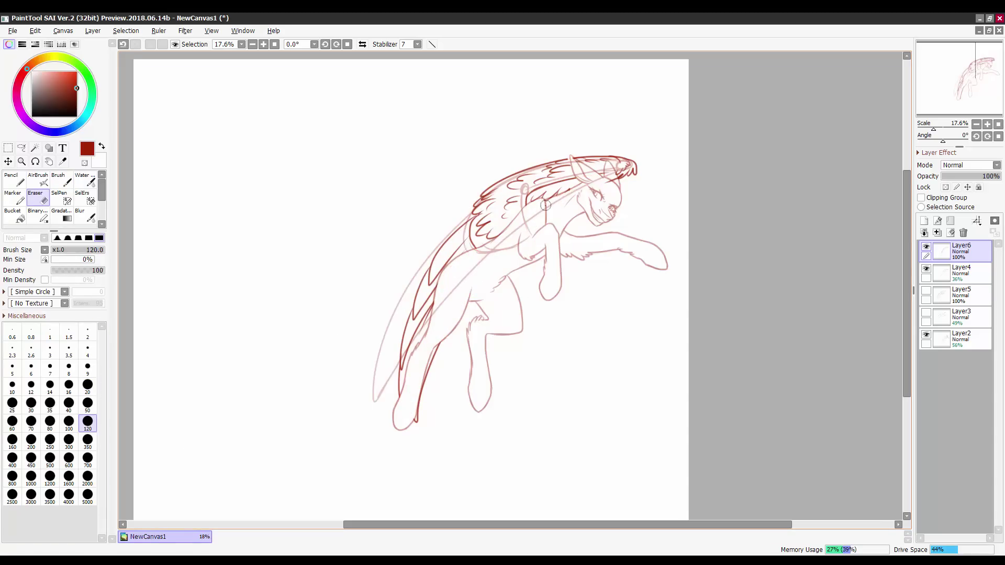
# Delete the second wing's guide layer and clear away the trial flight feathers below its short feathers.
pyautogui.moveTo(942, 273); pyautogui.dragTo(963, 232)
pyautogui.moveTo(471, 220); pyautogui.dragTo(419, 288)
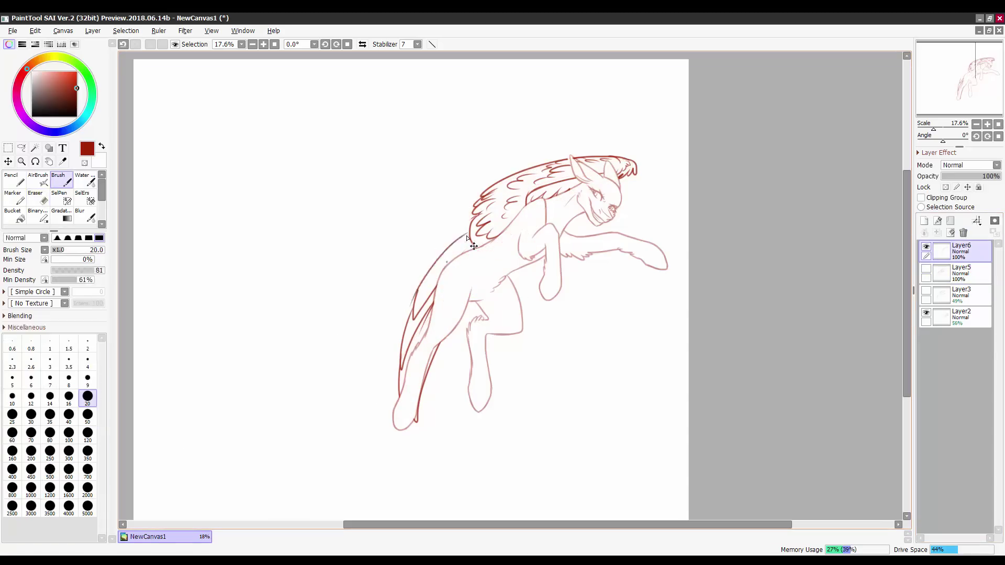
pyautogui.moveTo(461, 235); pyautogui.dragTo(419, 419)
pyautogui.press('b')
pyautogui.moveTo(561, 168); pyautogui.dragTo(382, 382)
pyautogui.hotkey('ctrl', 'z')
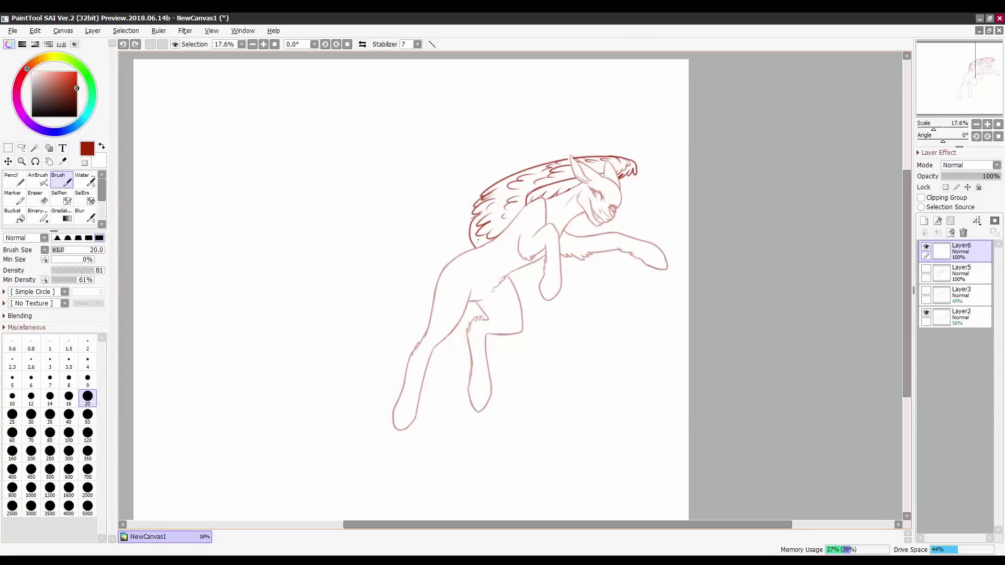
pyautogui.hotkey('ctrl', 'z')
# Redraw the second wing's flight feathers down past the hind legs and erase the parts that cross the body and legs.
pyautogui.moveTo(488, 208)
pyautogui.mouseDown()
pyautogui.moveTo(410, 301)
pyautogui.moveTo(421, 432)
pyautogui.mouseUp()
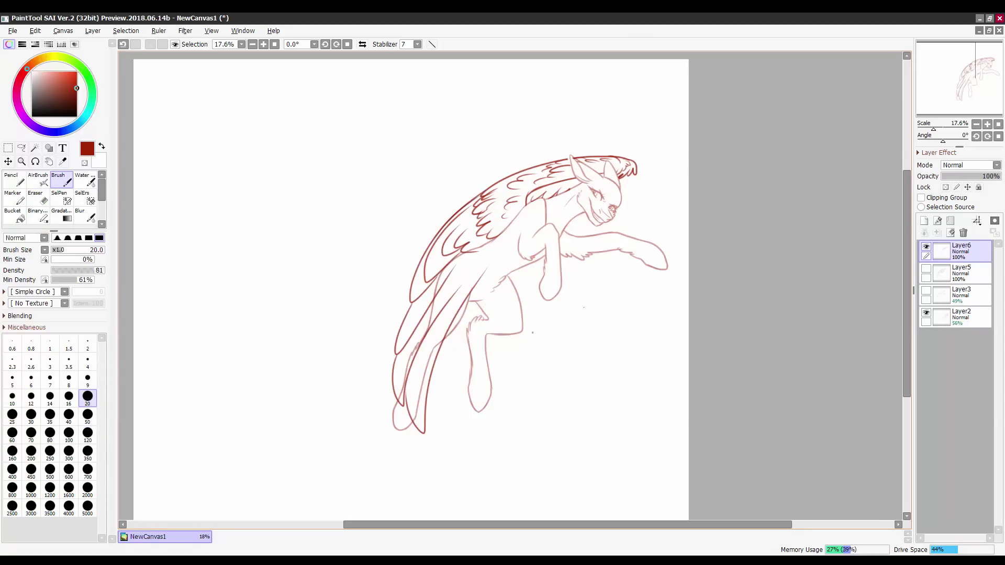
pyautogui.moveTo(518, 246); pyautogui.dragTo(444, 437)
pyautogui.press('e')
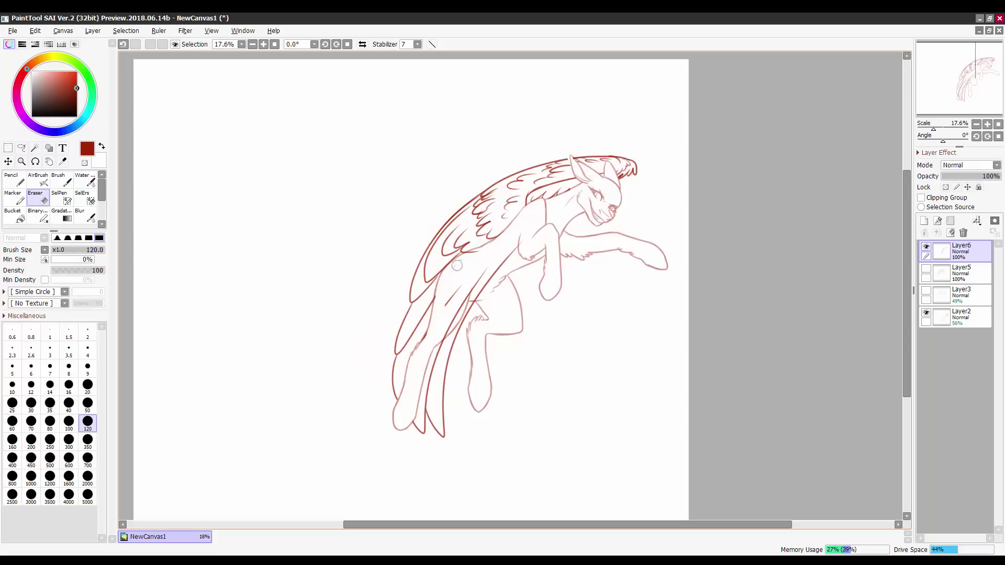
# Show the raised wing, erase the second wing where it passes behind, and merge the wings into the body layer.
pyautogui.click(926, 269)
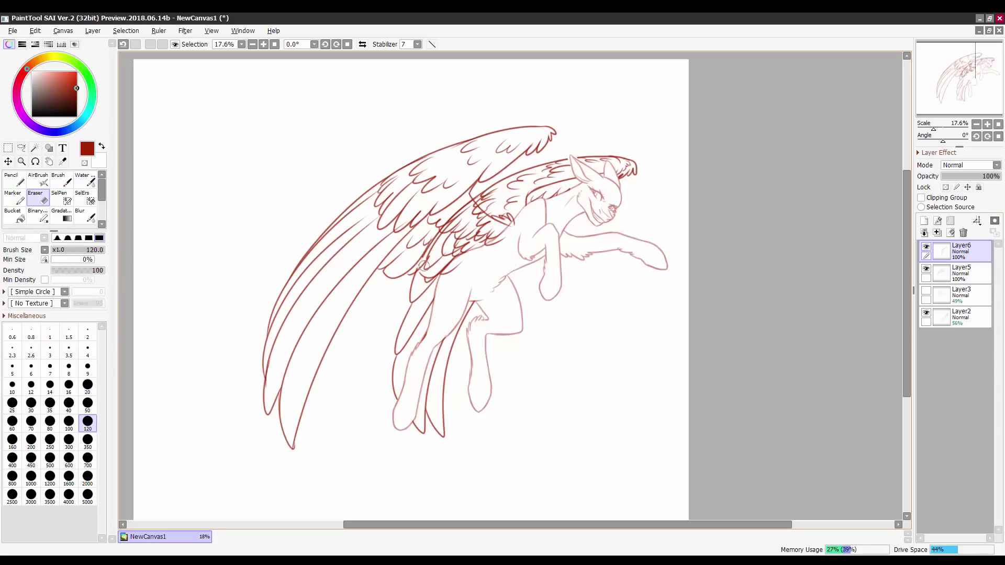
pyautogui.click(936, 233)
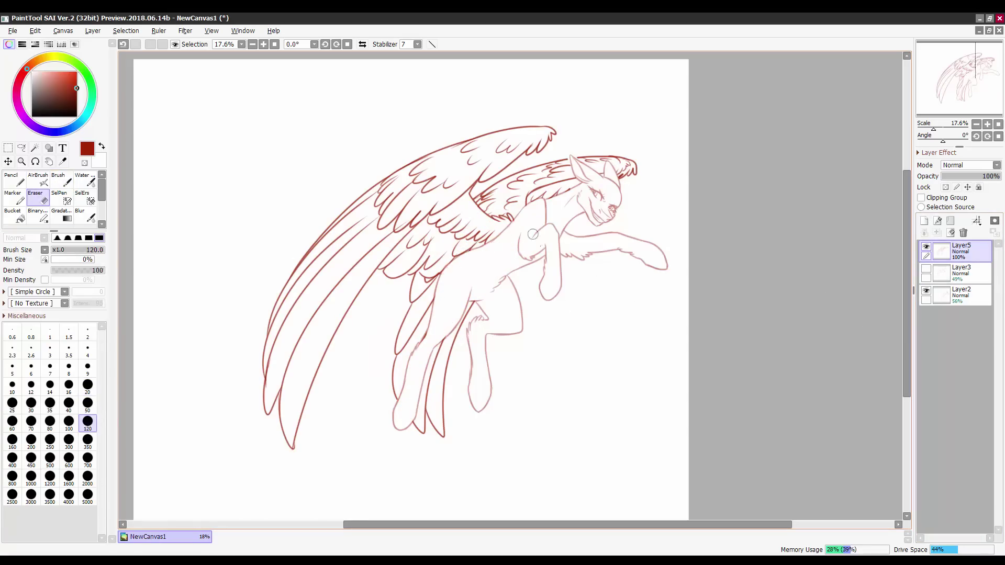
pyautogui.press('h')
pyautogui.press('h')
pyautogui.moveTo(257, 92); pyautogui.dragTo(297, 102)
pyautogui.moveTo(248, 143)
pyautogui.mouseDown()
pyautogui.moveTo(264, 176)
pyautogui.moveTo(402, 125)
pyautogui.mouseUp()
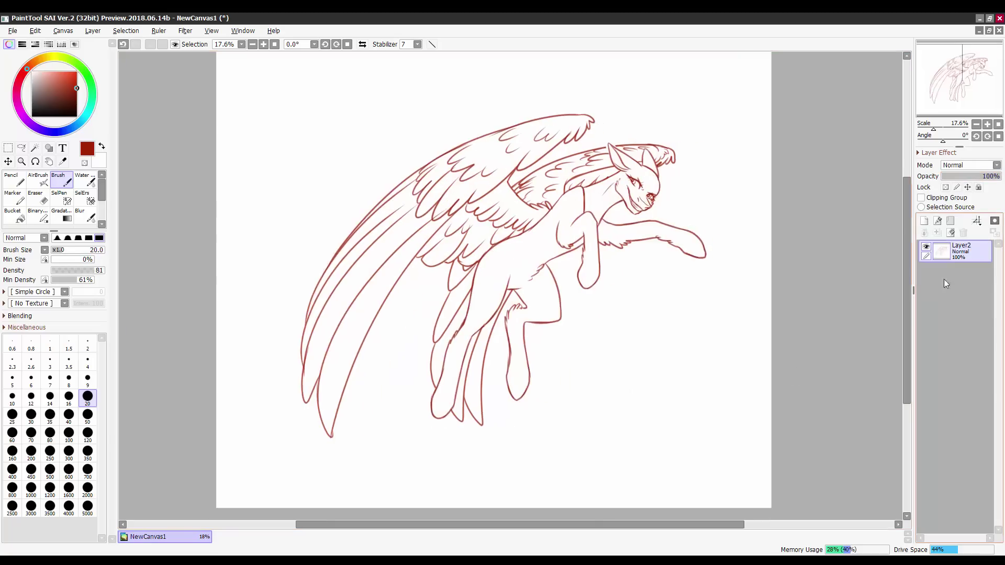
# Sketch a long tail with a curled, tufted end on a new layer, sweeping behind the figure below the wing.
pyautogui.click(924, 220)
pyautogui.moveTo(629, 384); pyautogui.dragTo(684, 359)
pyautogui.moveTo(390, 287); pyautogui.dragTo(299, 388)
pyautogui.moveTo(524, 273); pyautogui.dragTo(408, 430)
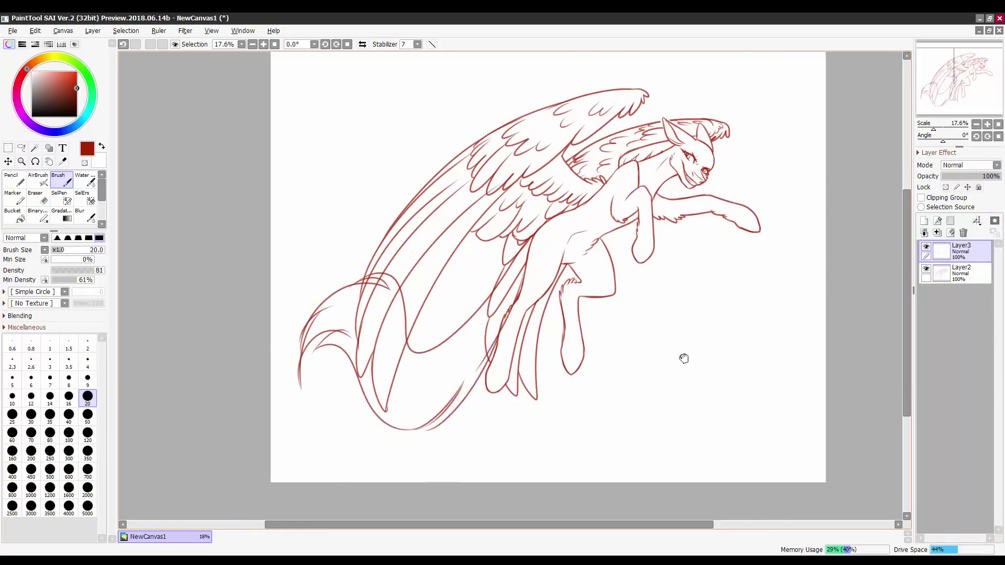
# Lower the body and wings layer's opacity to 49% and draw mane strands flowing back from the neck on the tail's layer.
pyautogui.scroll(3, 684, 359)
pyautogui.click(960, 272)
pyautogui.moveTo(989, 175); pyautogui.dragTo(968, 176)
pyautogui.click(961, 250)
pyautogui.moveTo(277, 518); pyautogui.dragTo(502, 282)
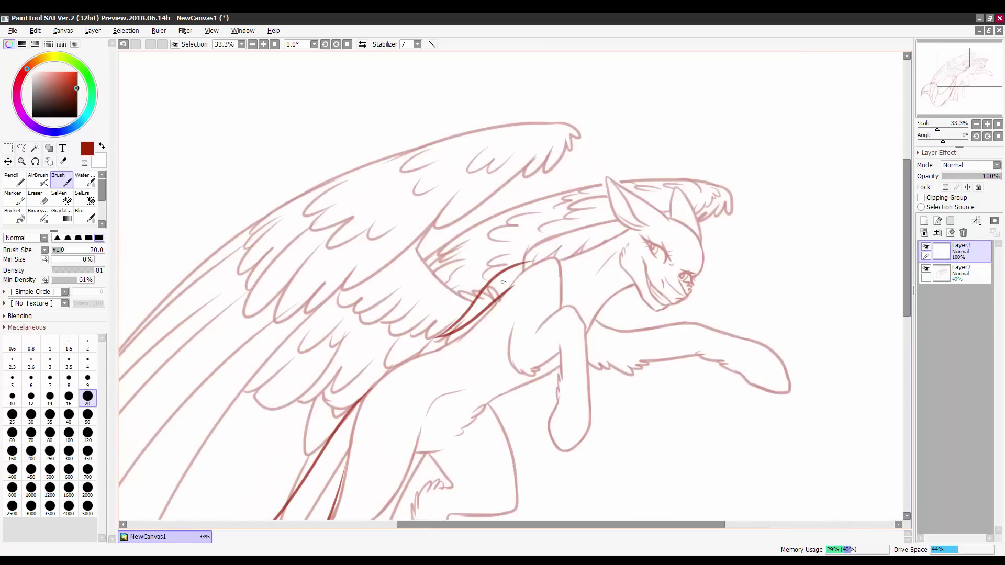
pyautogui.moveTo(529, 234); pyautogui.dragTo(430, 260)
pyautogui.moveTo(511, 285); pyautogui.dragTo(445, 287)
pyautogui.moveTo(535, 219); pyautogui.dragTo(435, 244)
pyautogui.moveTo(546, 223); pyautogui.dragTo(484, 212)
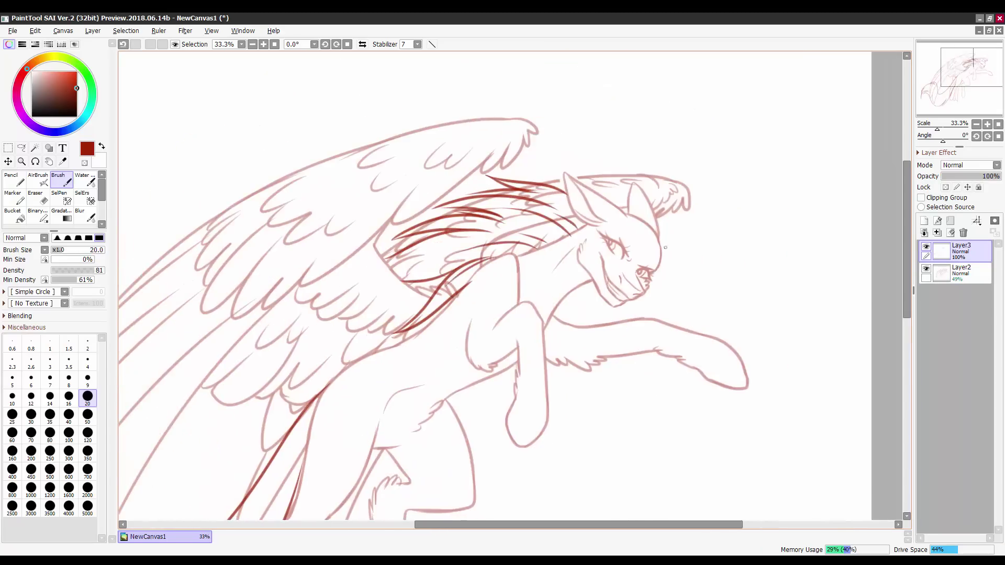
# Draw the forelock falling over the forehead and face, with more hair strands around the ears and below the cheek.
pyautogui.moveTo(627, 213)
pyautogui.mouseDown()
pyautogui.moveTo(532, 273)
pyautogui.moveTo(607, 271)
pyautogui.mouseUp()
pyautogui.moveTo(656, 201); pyautogui.dragTo(675, 293)
pyautogui.moveTo(683, 209); pyautogui.dragTo(562, 173)
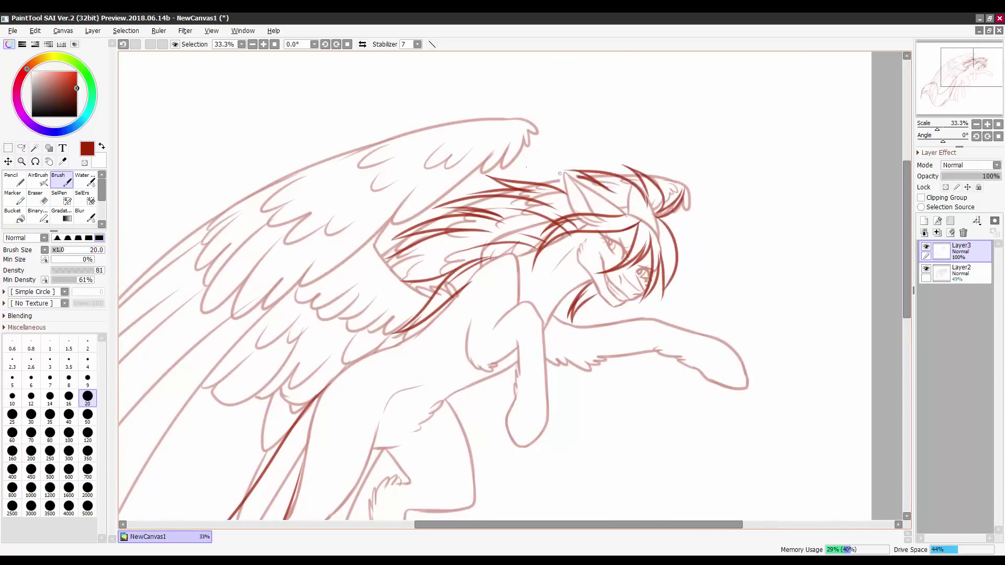
# Erase the head, neck and wing lines that lie beneath the mane on the body and wings layer.
pyautogui.click(961, 269)
pyautogui.press('e')
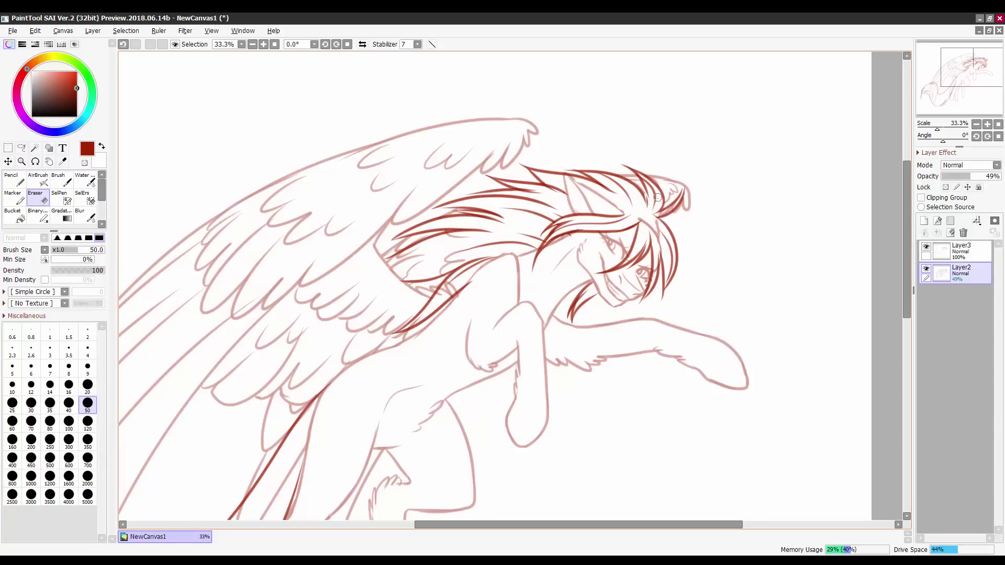
pyautogui.moveTo(463, 264); pyautogui.dragTo(510, 238)
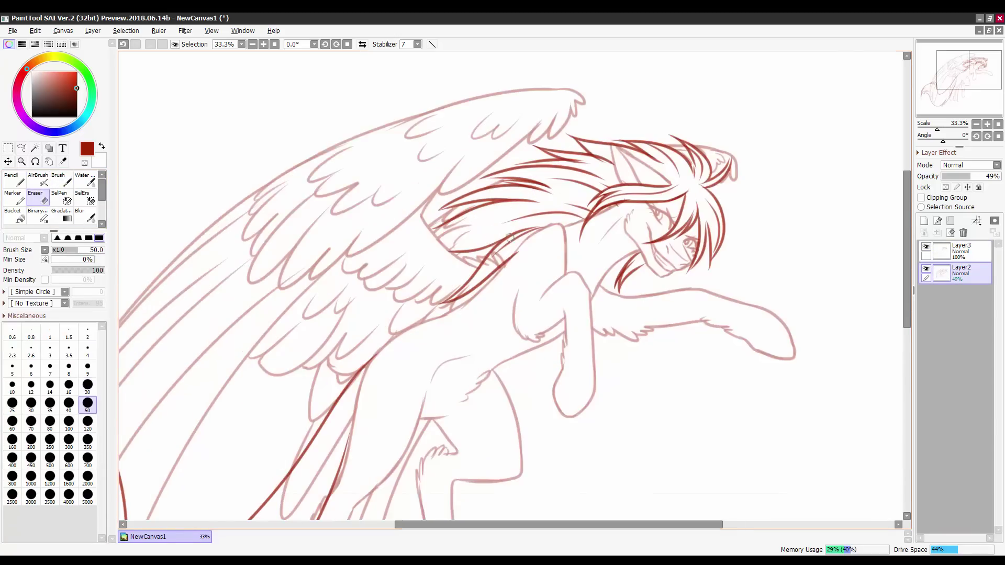
# Enlarge the eraser to 120 and erase the tail lines on their own layer where they pass behind the wing and hind leg.
pyautogui.scroll(-1, 452, 239)
pyautogui.press(']')
pyautogui.press(']')
pyautogui.press(']')
pyautogui.press(']')
pyautogui.press(']')
pyautogui.moveTo(584, 186); pyautogui.dragTo(555, 231)
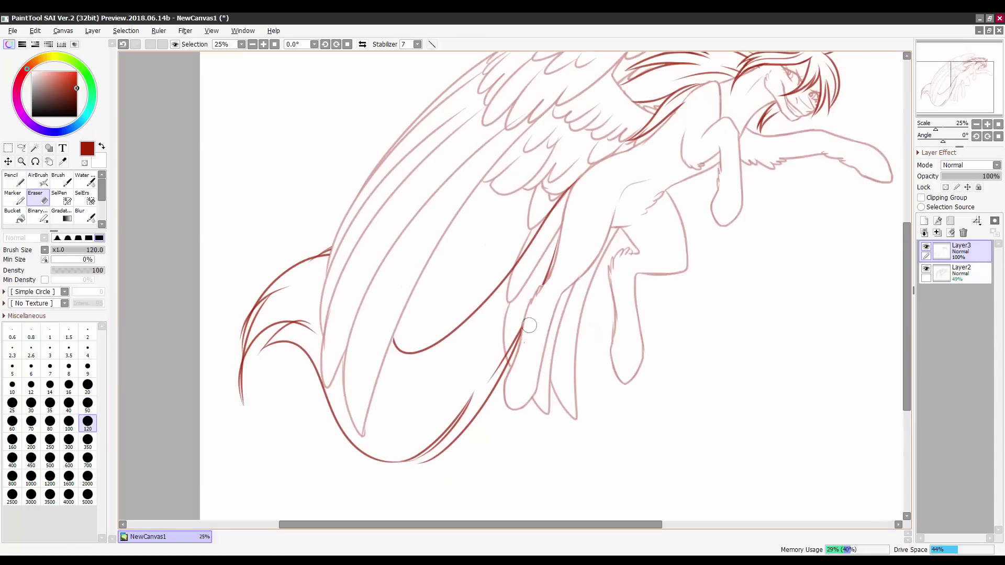
pyautogui.scroll(-5, 555, 230)
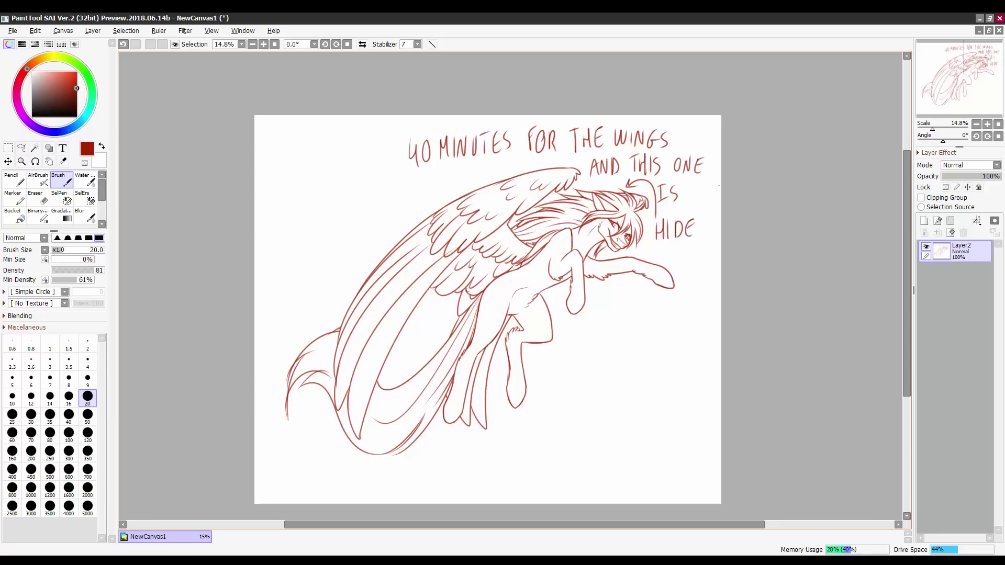
# Undo the handwritten note above the figure.
pyautogui.hotkey('ctrl', 'z')
pyautogui.hotkey('ctrl', 'z')
pyautogui.hotkey('ctrl', 'z')
pyautogui.hotkey('ctrl', 'z')
pyautogui.hotkey('ctrl', 'z')
pyautogui.hotkey('ctrl', 'z')
pyautogui.scroll(1, 724, 404)
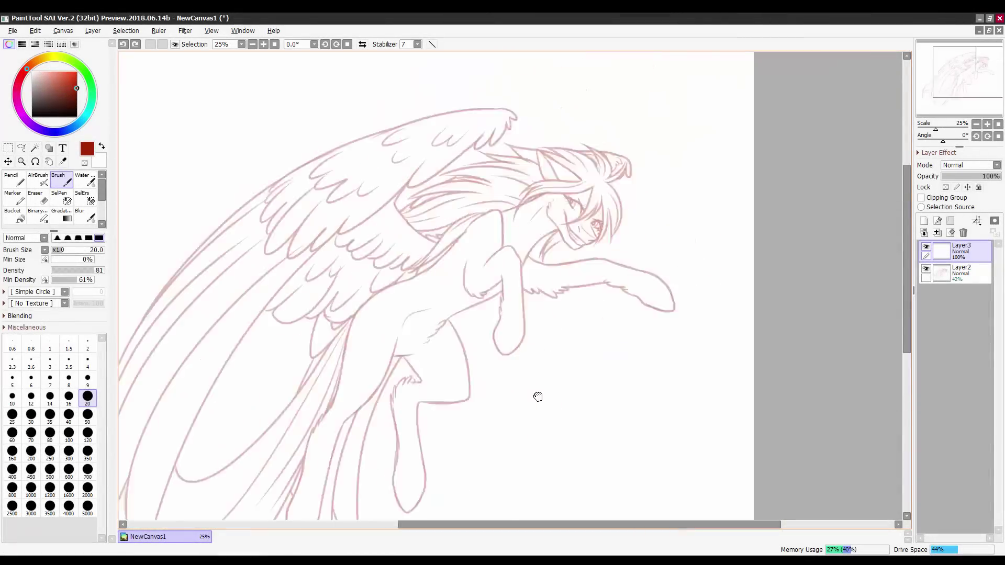
# Adjust the freehand-selected muzzle lines on the sketch layer and redraw the mouth and muzzle outline on the new layer.
pyautogui.scroll(2, 535, 397)
pyautogui.keyDown('ctrl'); pyautogui.click(553, 256); pyautogui.keyUp('ctrl')
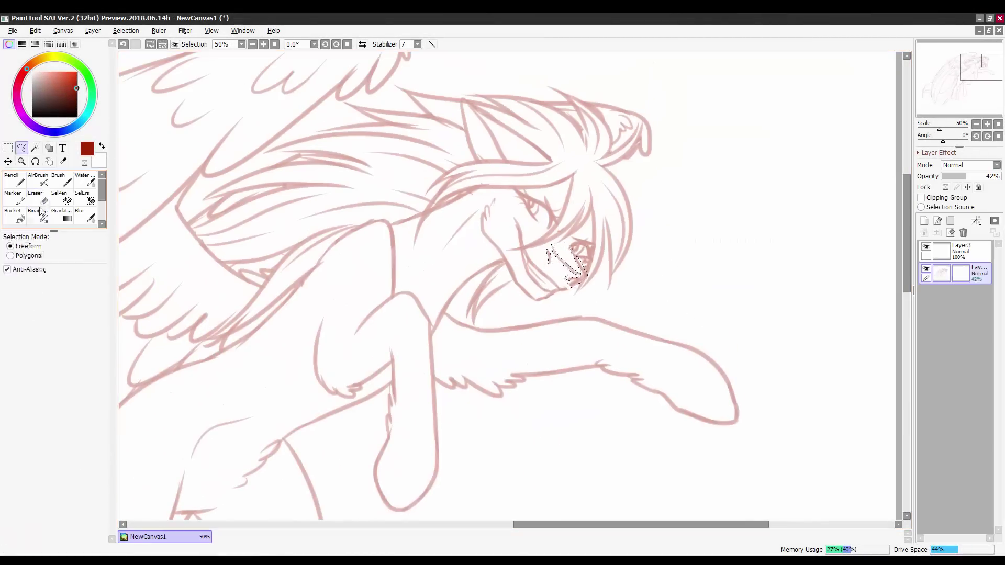
pyautogui.press('Up')
pyautogui.moveTo(572, 246); pyautogui.dragTo(560, 289)
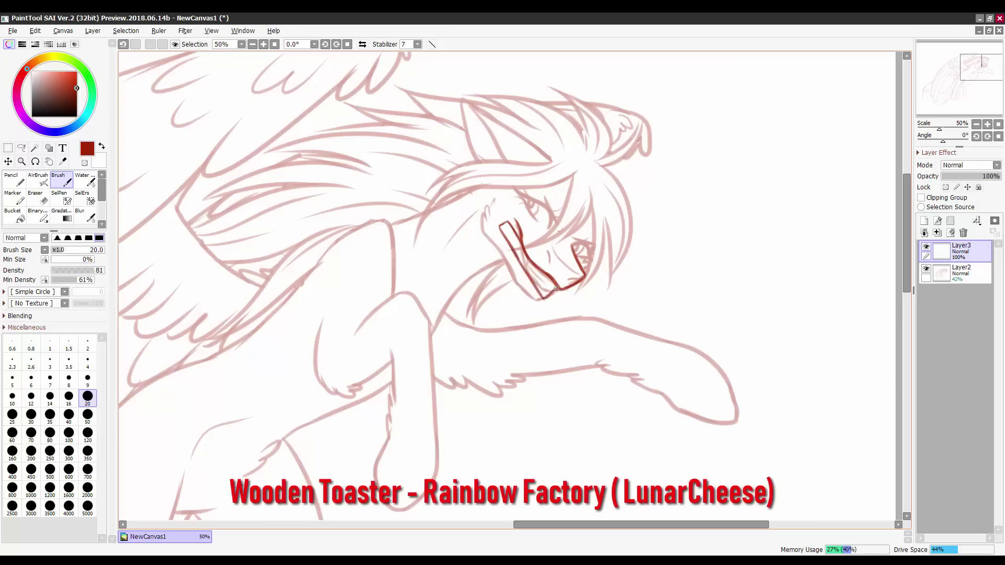
# Draw a slender pointed tube held across the mouth, extending past the cheek, and adjust its tip with a freehand selection.
pyautogui.moveTo(517, 255); pyautogui.dragTo(566, 263)
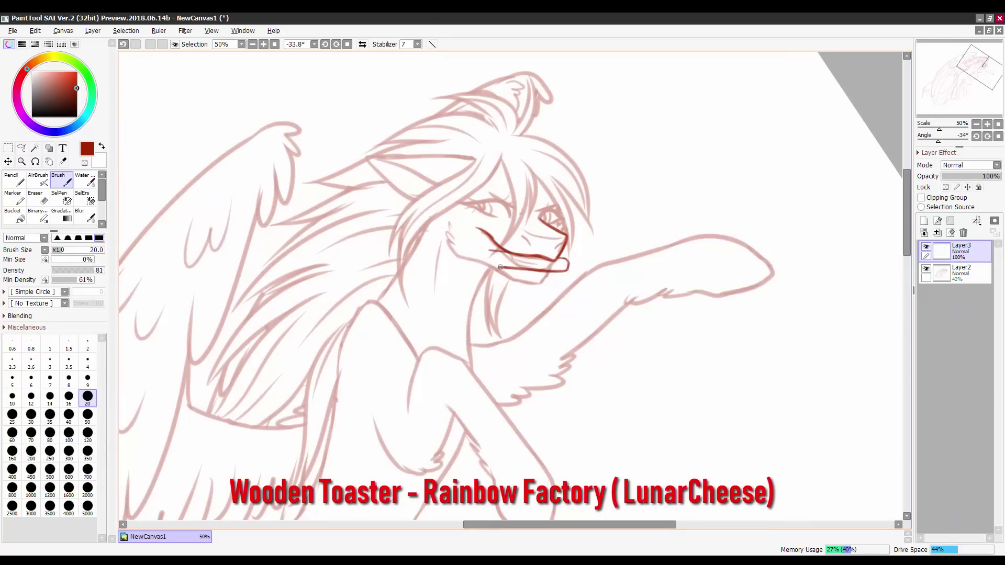
pyautogui.moveTo(487, 257); pyautogui.dragTo(433, 253)
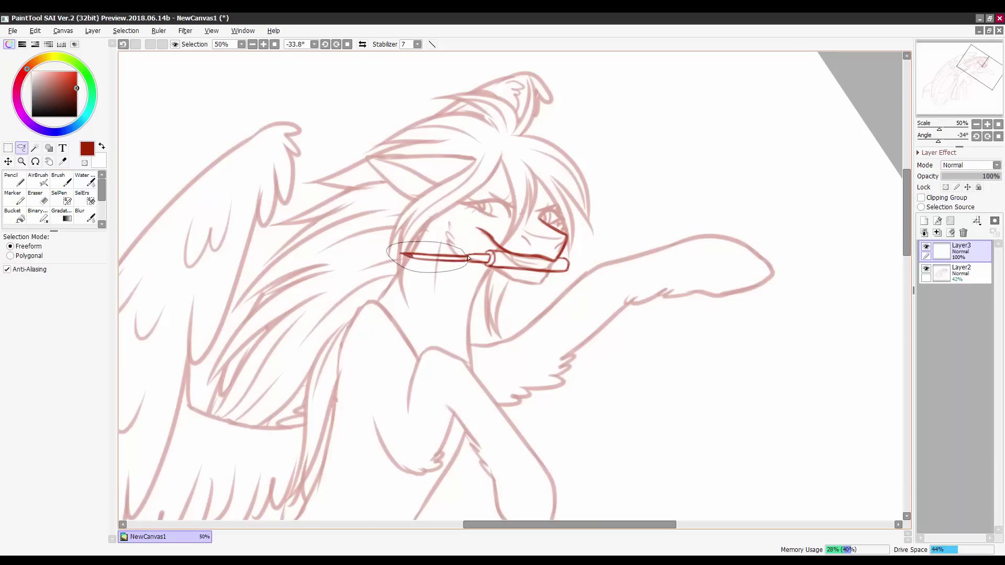
pyautogui.press('h')
pyautogui.press('l')
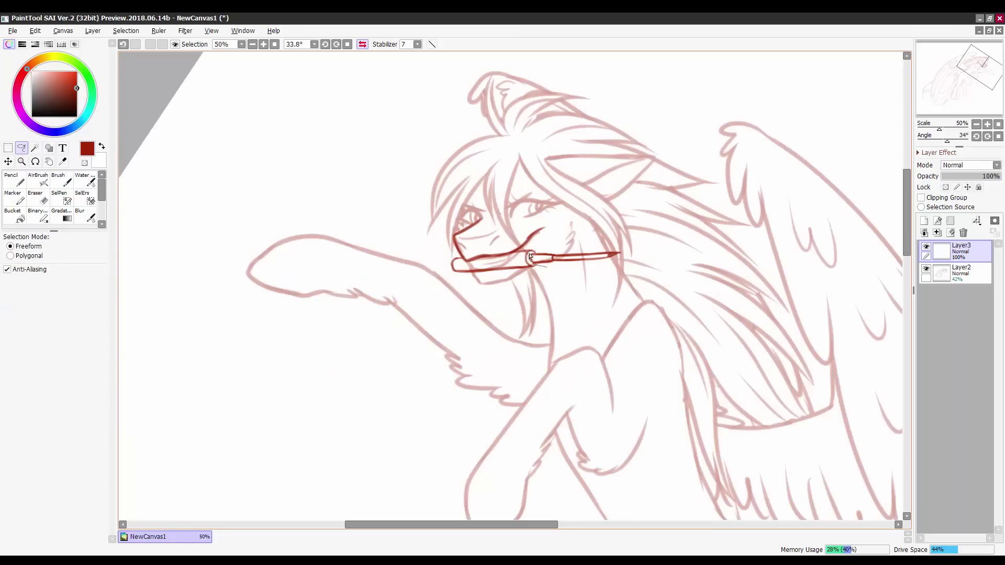
# Redraw the lower jaw below the tube, and add the cheek fur tuft and the nostril.
pyautogui.press('b')
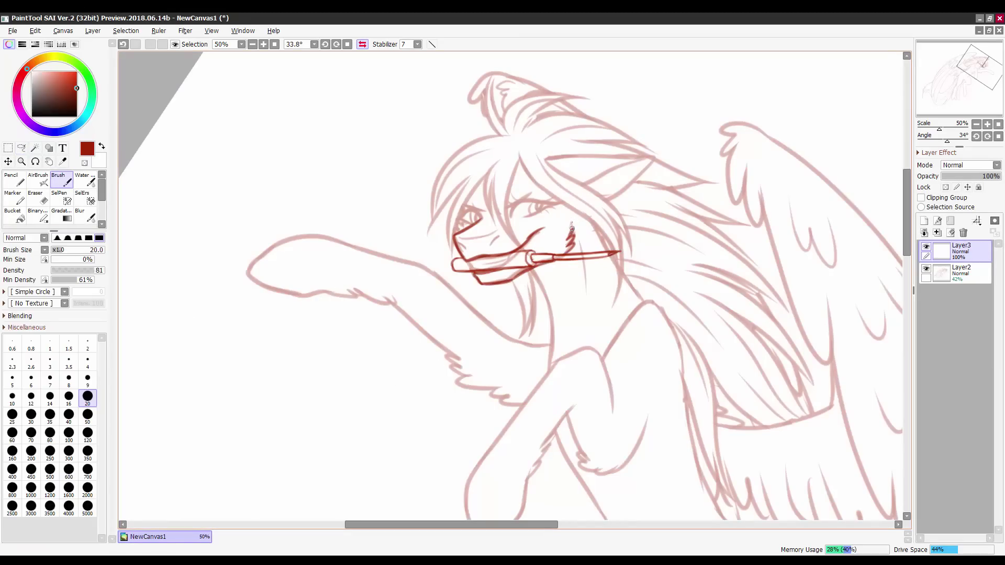
pyautogui.moveTo(572, 223); pyautogui.dragTo(575, 247)
pyautogui.click(361, 44)
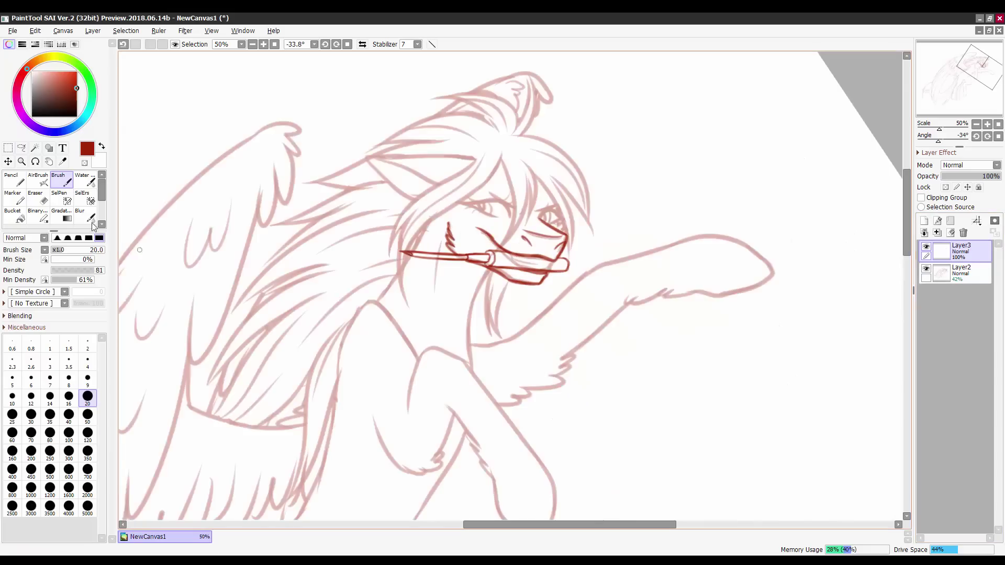
pyautogui.scroll(2, 534, 278)
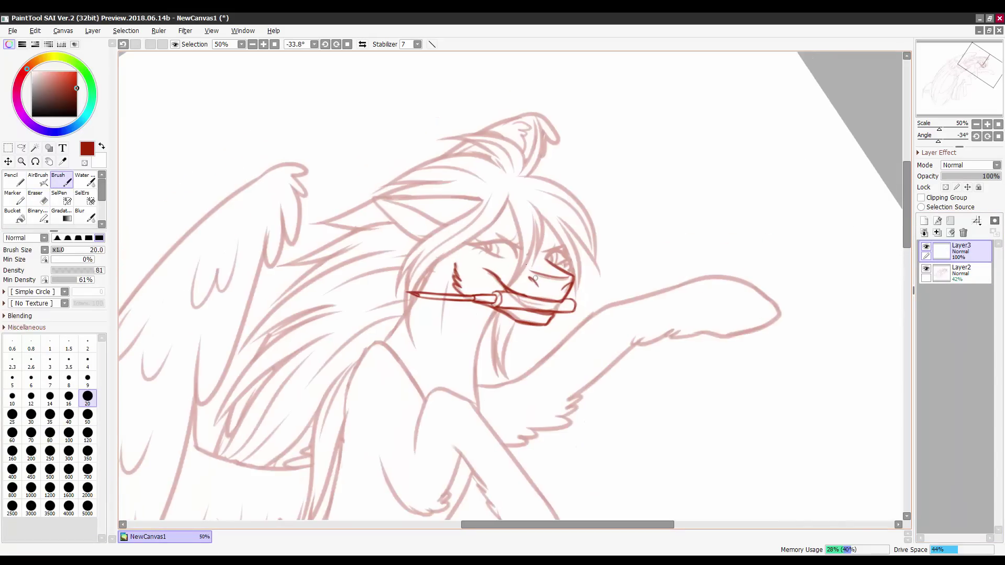
# Try to draw a long double-line hose from the mouth tube's end sweeping down to the canvas bottom.
pyautogui.scroll(-5, 504, 254)
pyautogui.press('Home')
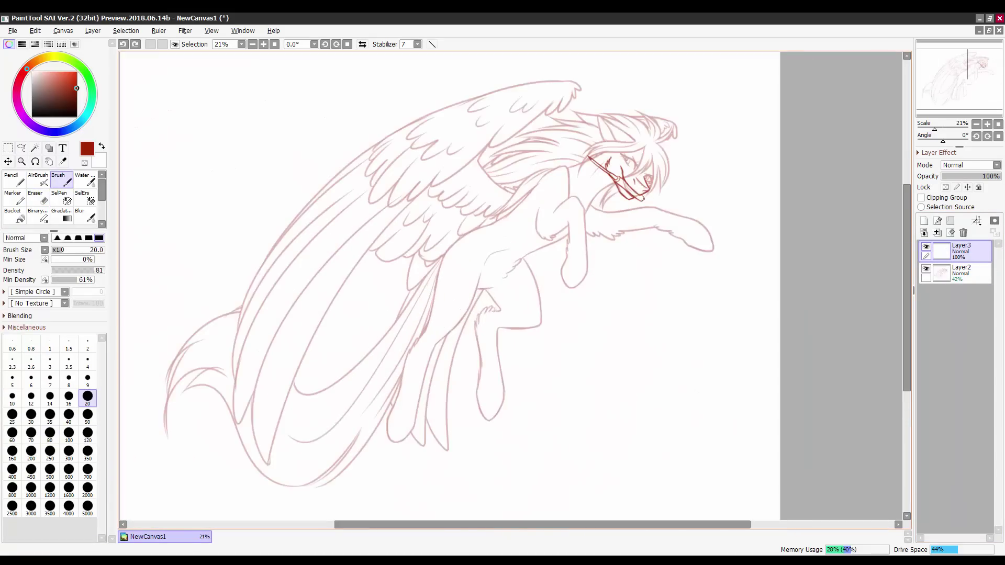
pyautogui.moveTo(645, 200); pyautogui.dragTo(358, 496)
pyautogui.moveTo(698, 377); pyautogui.dragTo(727, 300)
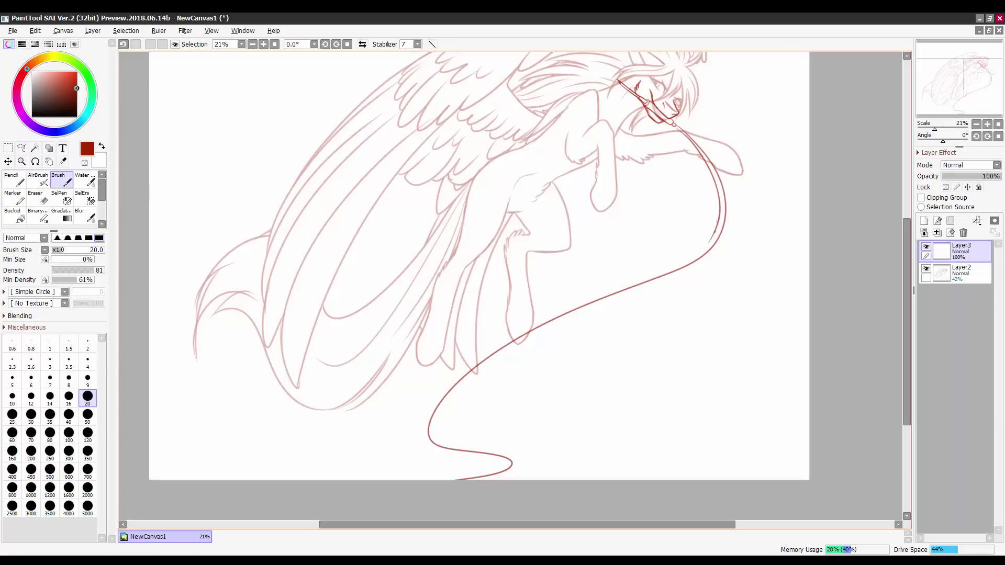
pyautogui.scroll(3, 637, 392)
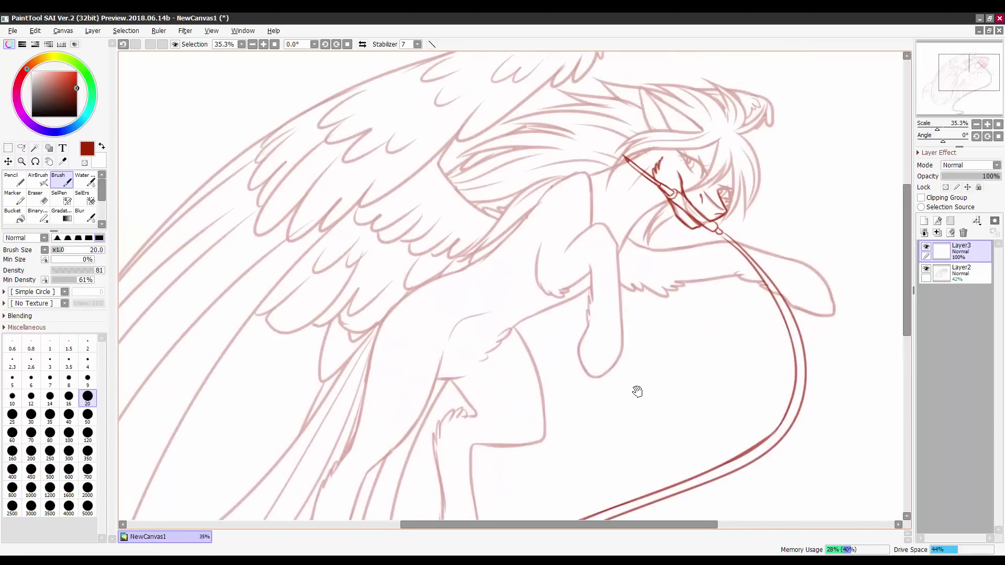
pyautogui.hotkey('ctrl', 'z')
# Draw a collar around the neck and a wide harness band around the torso with a strap running up to the shoulder.
pyautogui.click(926, 269)
pyautogui.click(928, 269)
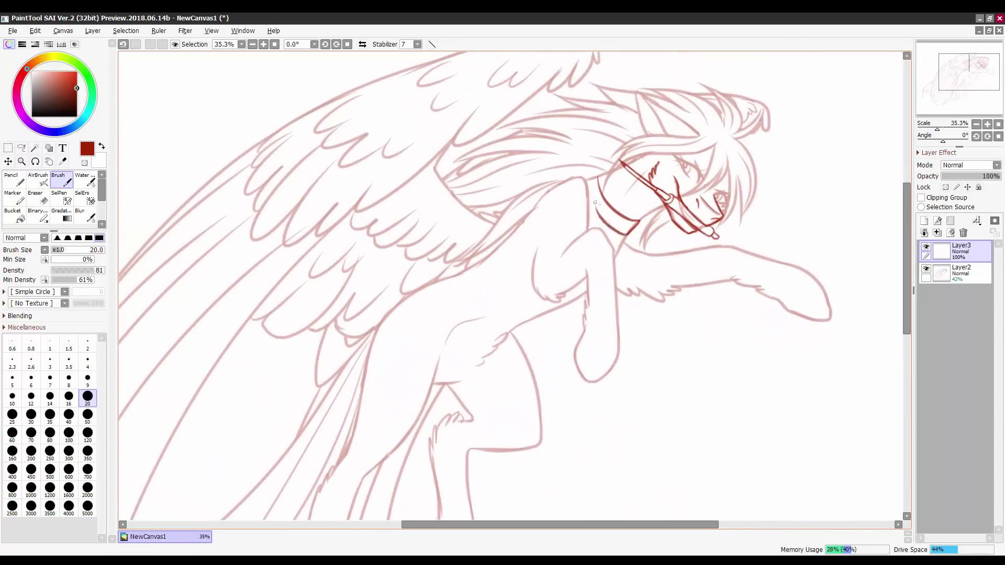
pyautogui.moveTo(491, 273); pyautogui.dragTo(536, 205)
pyautogui.moveTo(535, 206); pyautogui.dragTo(526, 235)
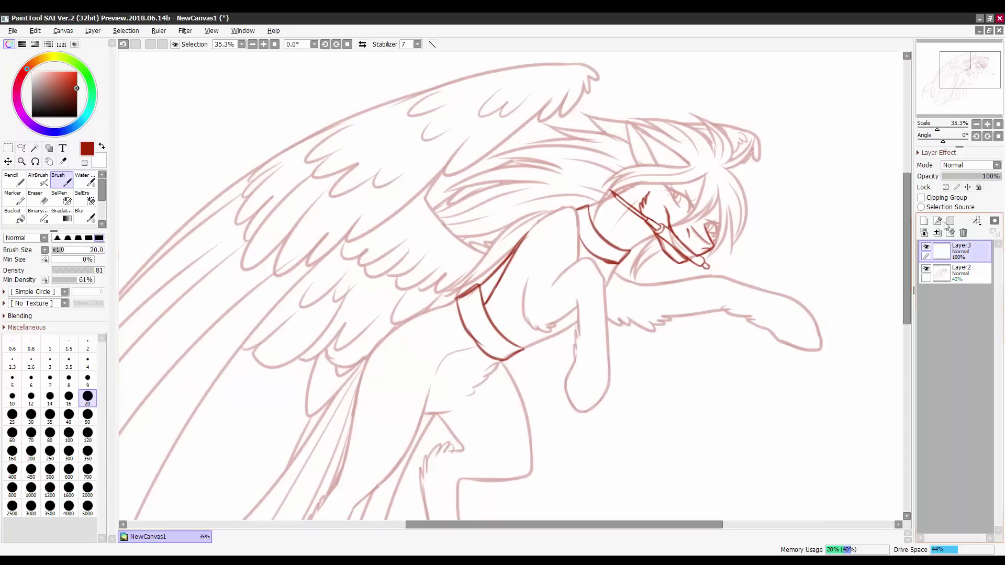
# Draw a rounded canister on a new layer, rotate it onto the back, and arrange two copies beside it on separate layers.
pyautogui.hotkey('ctrl', 'shift', 'n')
pyautogui.moveTo(401, 244); pyautogui.dragTo(410, 180)
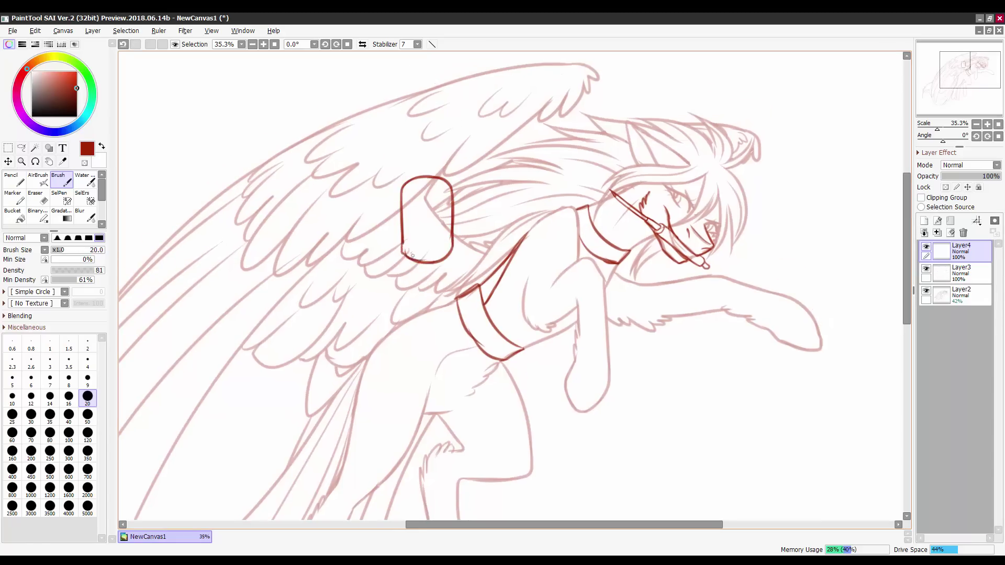
pyautogui.hotkey('ctrl', 't')
pyautogui.moveTo(556, 262); pyautogui.dragTo(547, 274)
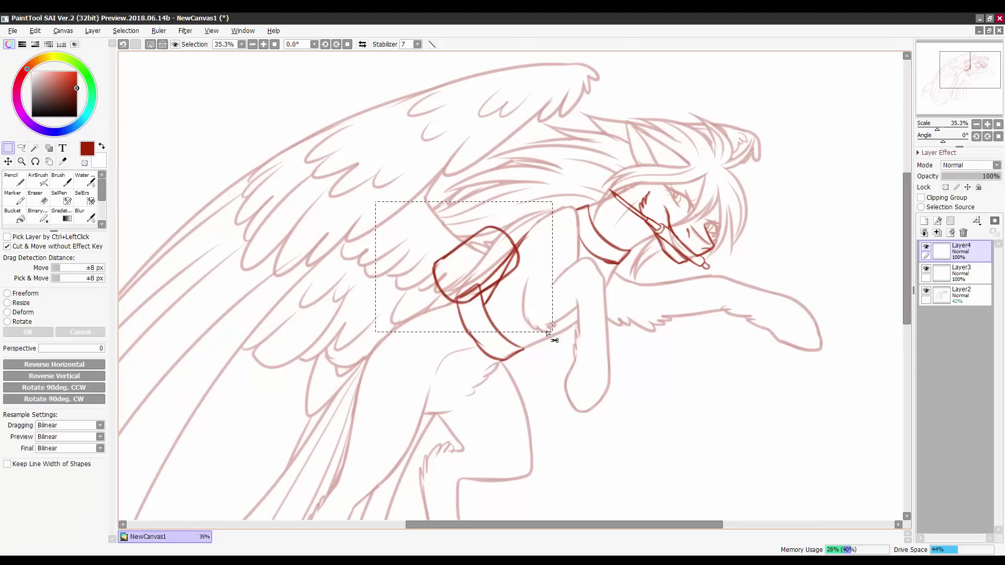
pyautogui.moveTo(548, 333); pyautogui.dragTo(494, 358)
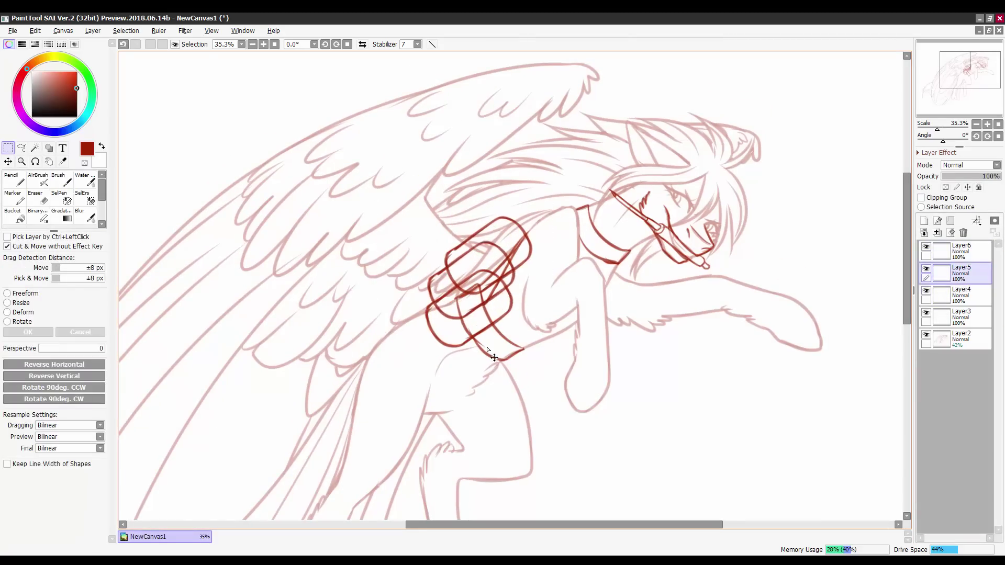
# Erase the hidden lines where the three canisters overlap with the size 80 eraser, and merge the canister layers into one.
pyautogui.press('e')
pyautogui.moveTo(471, 259); pyautogui.dragTo(508, 288)
pyautogui.moveTo(435, 312); pyautogui.dragTo(495, 293)
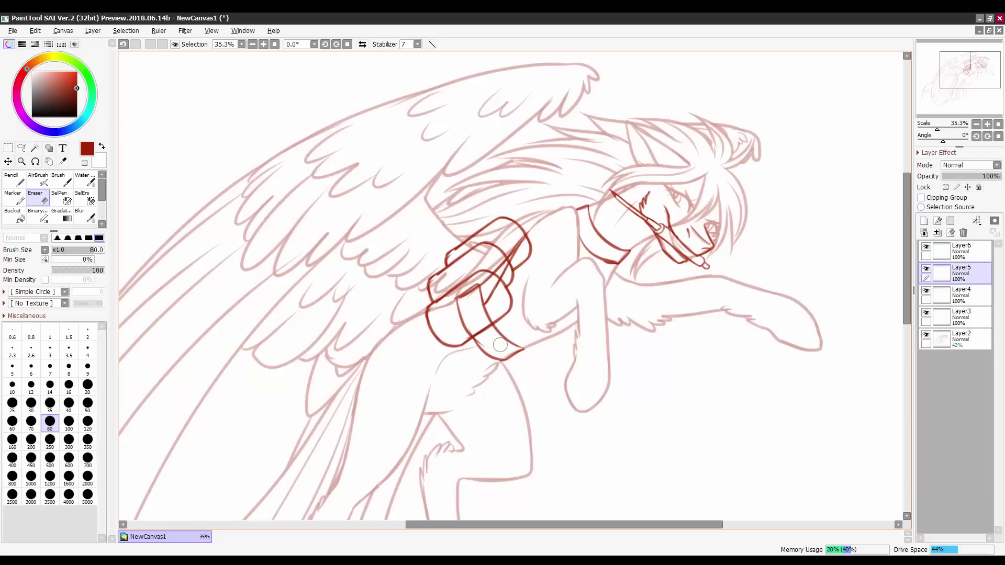
pyautogui.press('b')
pyautogui.hotkey('ctrl', 'e')
pyautogui.hotkey('ctrl', 'e')
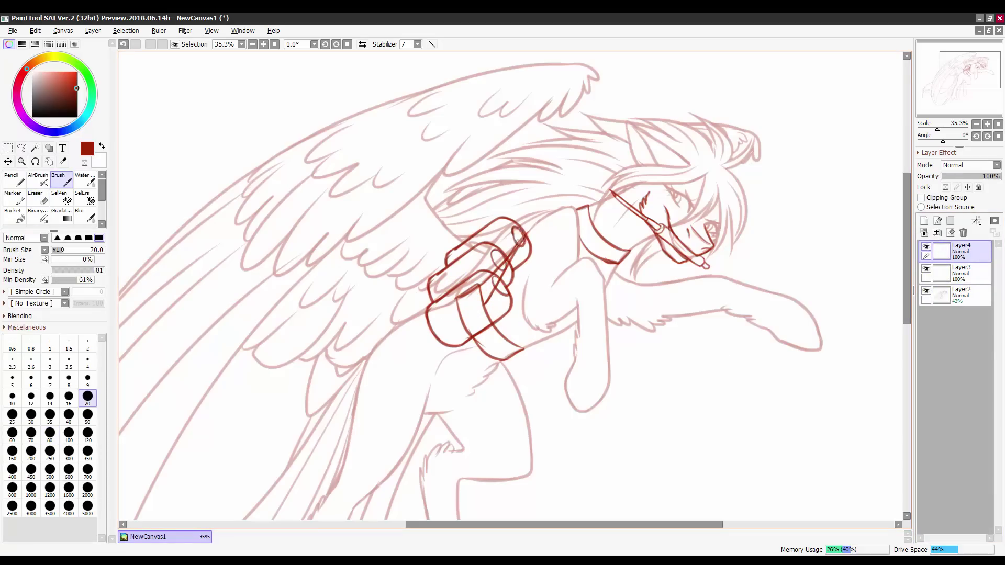
# Add a small round valve to the front end of each canister, hiding the harness layer to clean up the lines.
pyautogui.click(926, 268)
pyautogui.hotkey('ctrl', 'z')
pyautogui.click(35, 197)
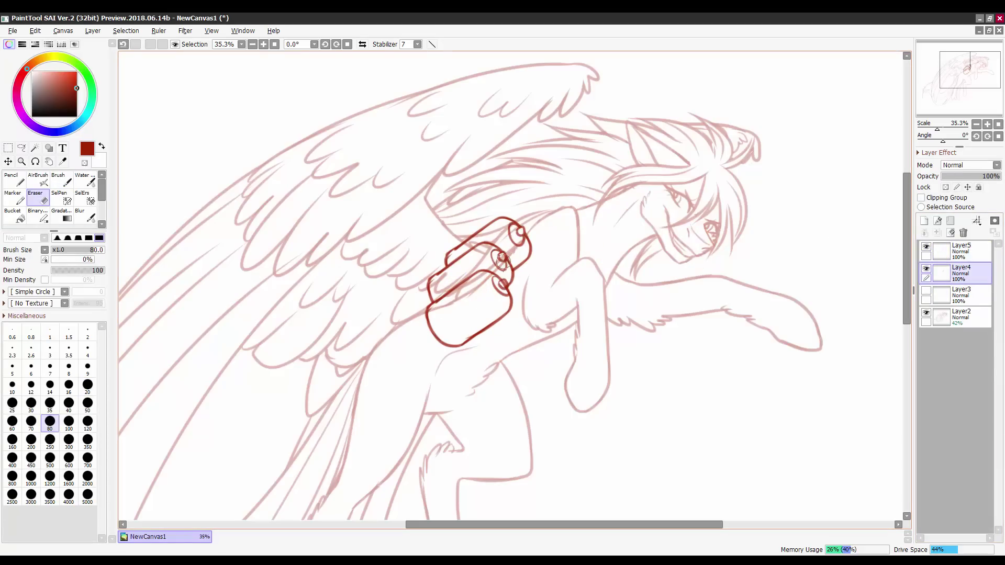
# Try single-line hose curves between the mouth tube and the canisters on a new layer beneath the canister layer.
pyautogui.press('b')
pyautogui.hotkey('ctrl', 'z')
pyautogui.hotkey('ctrl', 'z')
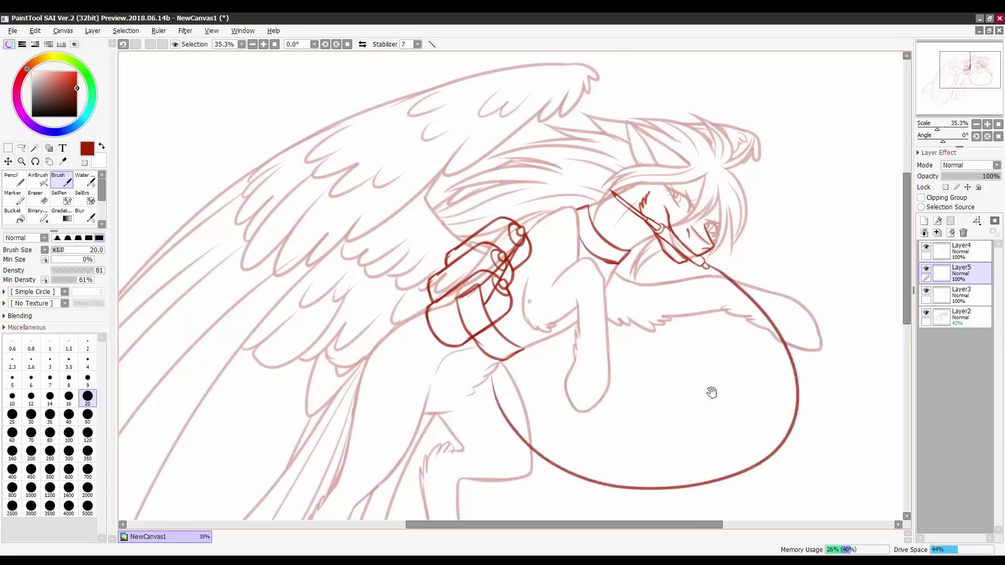
pyautogui.moveTo(711, 392); pyautogui.dragTo(695, 304)
pyautogui.hotkey('ctrl', 'z')
pyautogui.moveTo(464, 257)
pyautogui.mouseDown()
pyautogui.moveTo(512, 268)
pyautogui.moveTo(766, 404)
pyautogui.mouseUp()
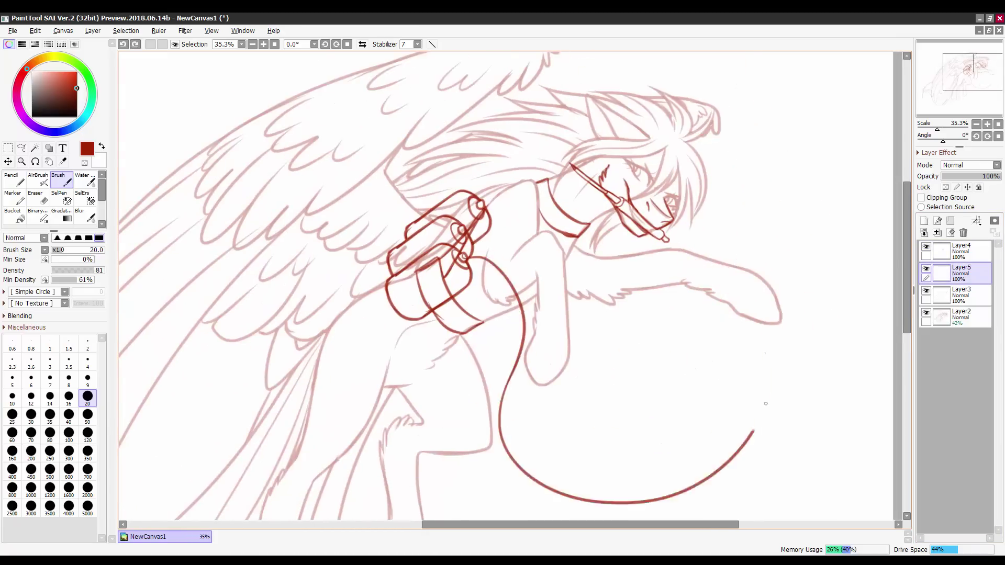
pyautogui.hotkey('ctrl', 'z')
# Try to run tubes from the canister valves down to a connector under the belly and loop a hose up to the mouth tube.
pyautogui.moveTo(668, 239); pyautogui.dragTo(470, 349)
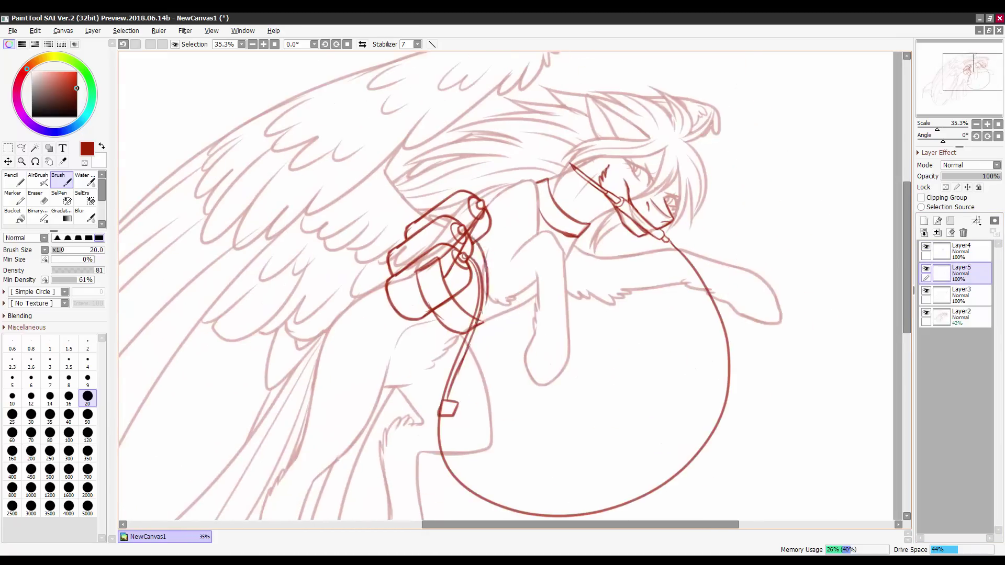
pyautogui.hotkey('ctrl', 'z')
pyautogui.moveTo(470, 260); pyautogui.dragTo(515, 339)
pyautogui.hotkey('ctrl', 'z')
pyautogui.moveTo(471, 212)
pyautogui.mouseDown()
pyautogui.moveTo(489, 356)
pyautogui.moveTo(497, 314)
pyautogui.moveTo(737, 337)
pyautogui.mouseUp()
pyautogui.hotkey('ctrl', 'z')
pyautogui.hotkey('ctrl', 'z')
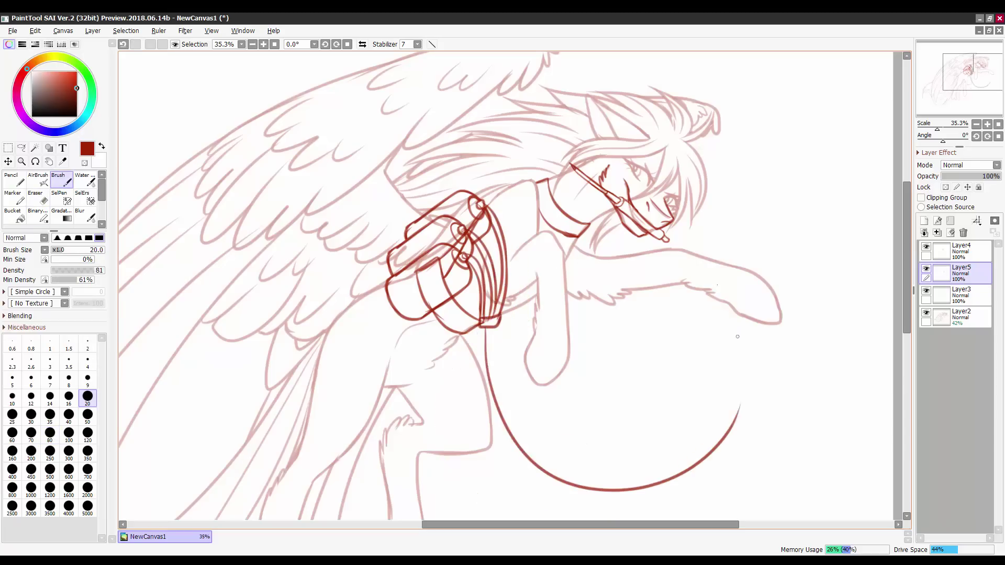
pyautogui.moveTo(540, 453)
pyautogui.mouseDown()
pyautogui.moveTo(727, 400)
pyautogui.moveTo(701, 249)
pyautogui.mouseUp()
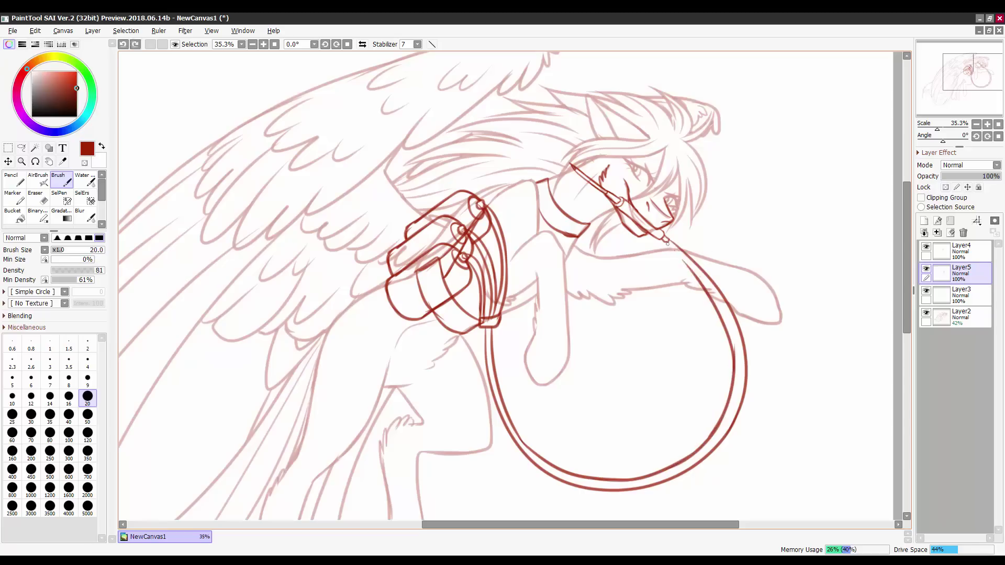
pyautogui.hotkey('ctrl', 'z')
pyautogui.hotkey('ctrl', 'z')
pyautogui.hotkey('ctrl', 'z')
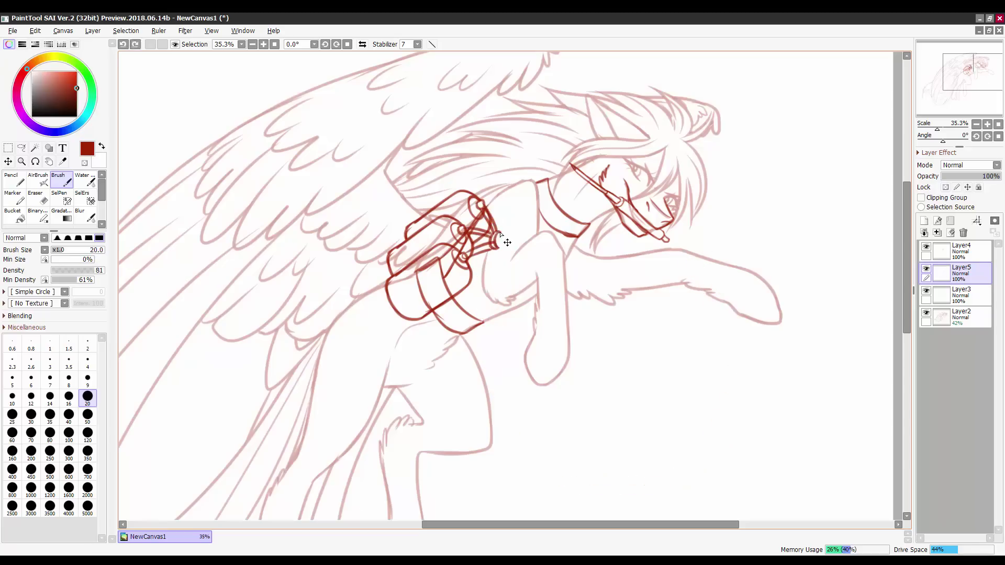
# Draw a double-line hose looping from the connector beside the canister valves down and up to the end of the mouth tube.
pyautogui.moveTo(511, 273)
pyautogui.mouseDown()
pyautogui.moveTo(683, 424)
pyautogui.moveTo(704, 293)
pyautogui.moveTo(667, 242)
pyautogui.mouseUp()
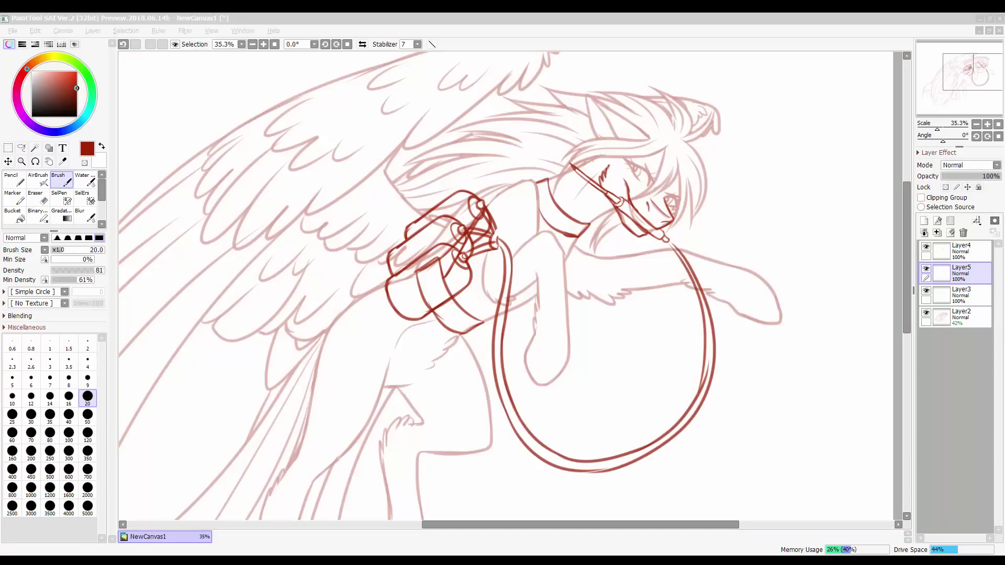
pyautogui.scroll(-2, 426, 183)
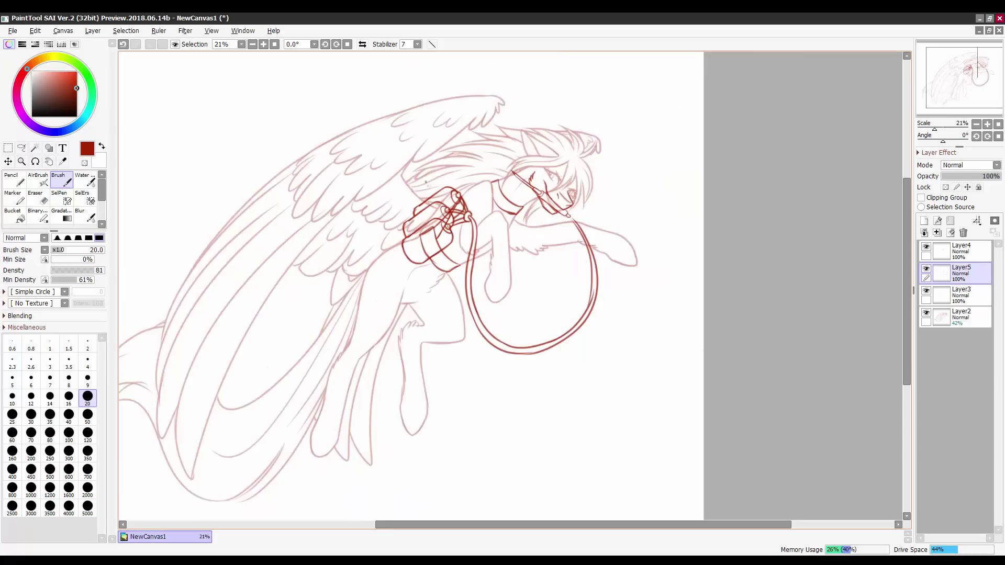
pyautogui.scroll(2, 426, 183)
pyautogui.scroll(-1, 426, 182)
pyautogui.scroll(2, 426, 183)
# Erase the harness and tube lines overlapping the canisters and valves, and merge the canister and hose layers into the harness layer.
pyautogui.press('e')
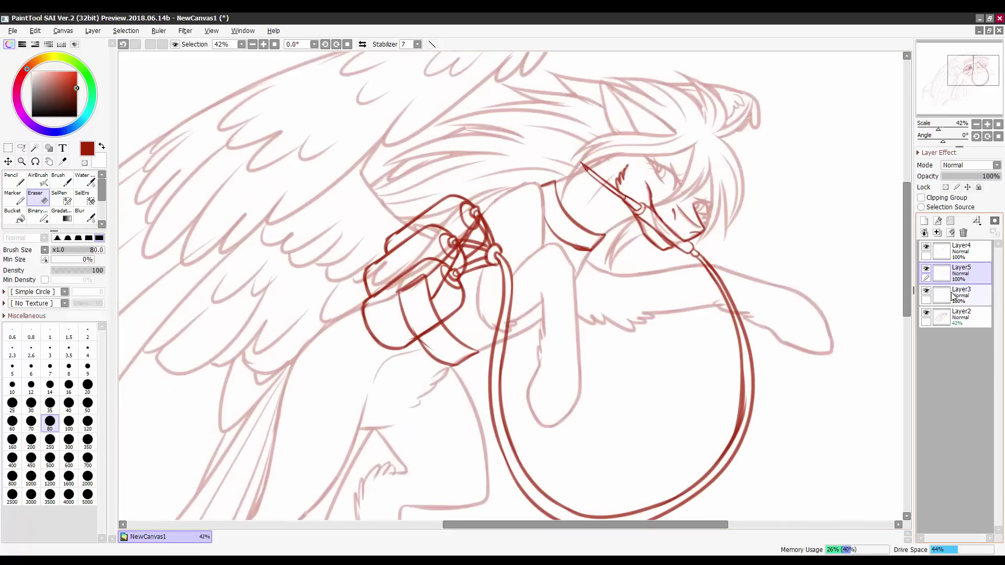
pyautogui.click(960, 250)
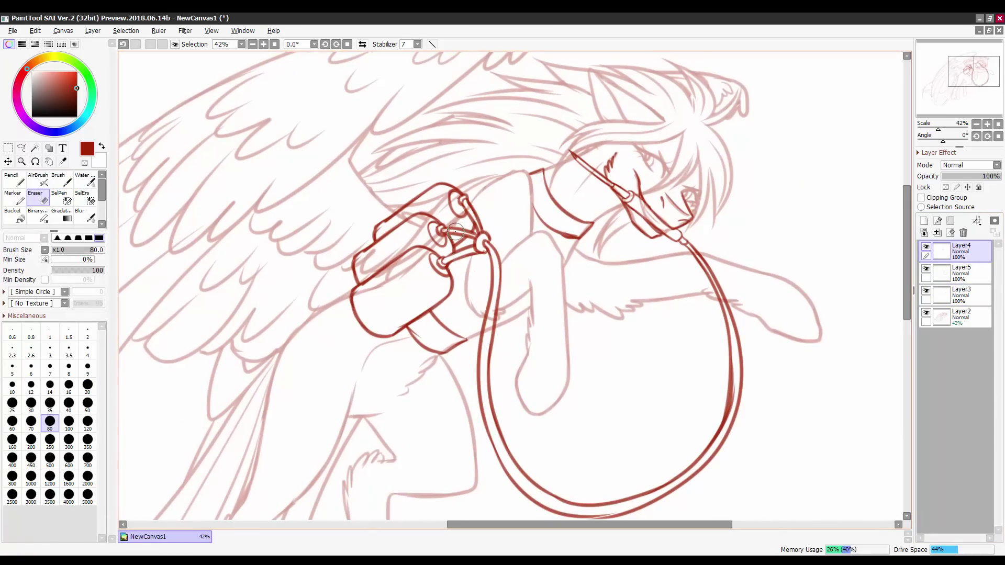
pyautogui.scroll(-2, 455, 230)
pyautogui.hotkey('ctrl', 'e')
pyautogui.hotkey('ctrl', 'e')
pyautogui.scroll(3, 529, 233)
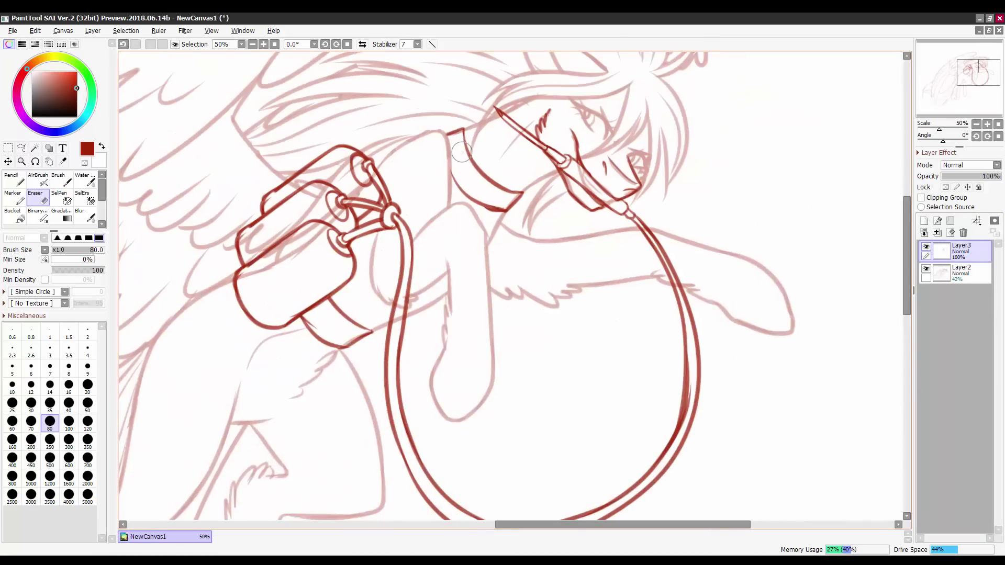
# Try to add curved detail lines around the valves on the canister ends.
pyautogui.scroll(-6, 462, 151)
pyautogui.scroll(1, 461, 152)
pyautogui.press('b')
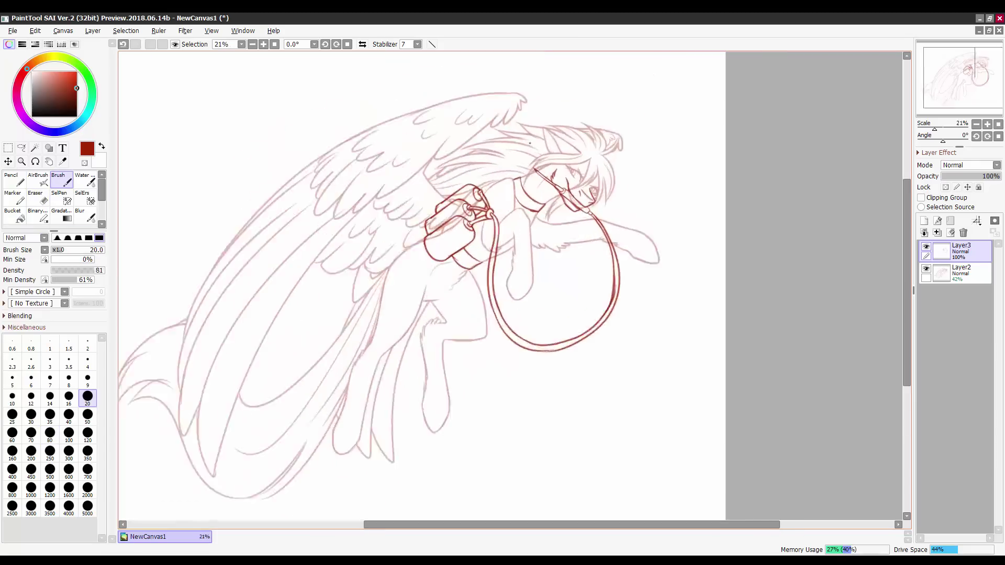
pyautogui.scroll(3, 474, 198)
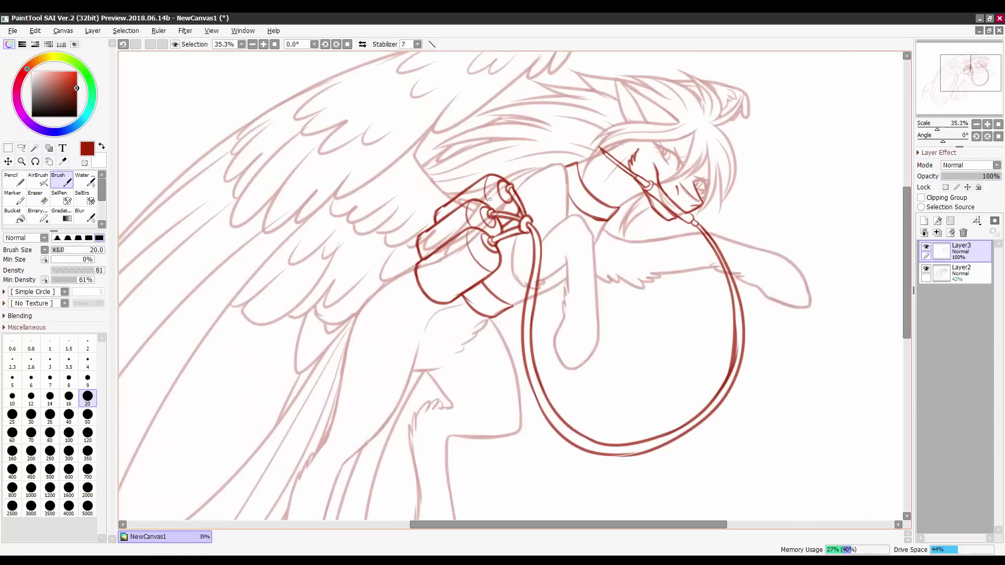
pyautogui.hotkey('ctrl', 'z')
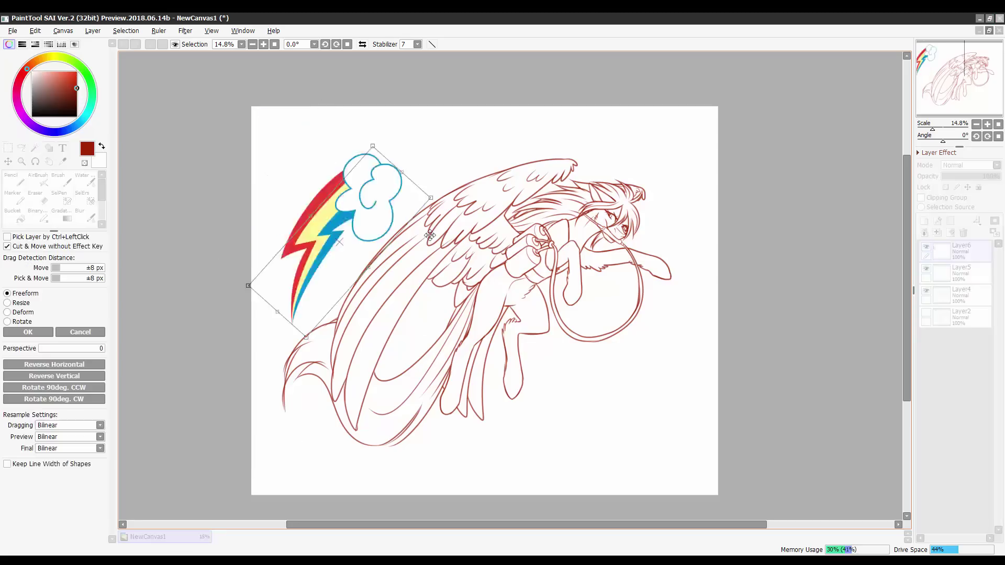
# Place the rainbow lightning and cloud emblem over the head and torso and lower its layer opacity to 61%.
pyautogui.moveTo(429, 235); pyautogui.dragTo(581, 361)
pyautogui.press('Return')
pyautogui.moveTo(997, 176); pyautogui.dragTo(973, 178)
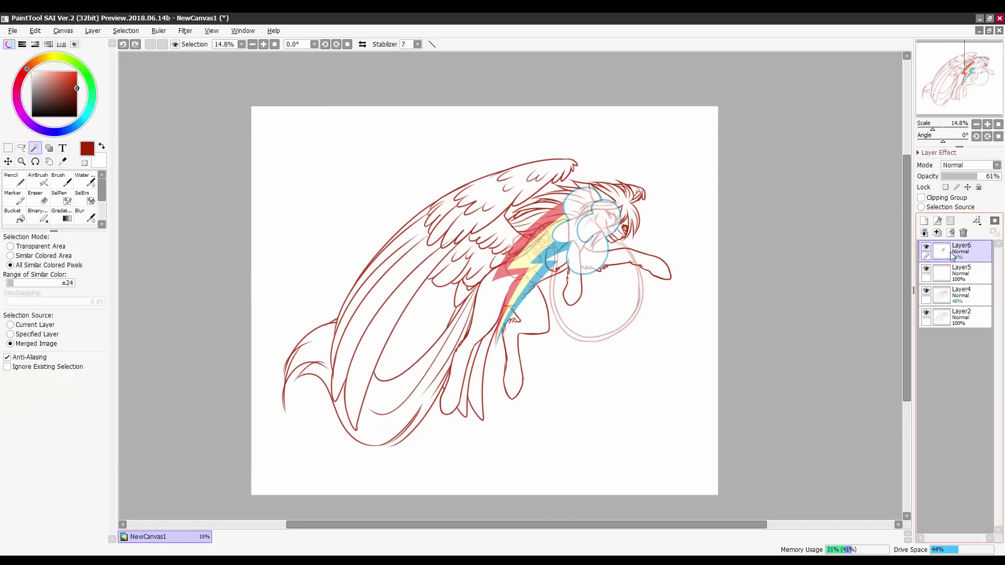
# Duplicate the emblem onto a new layer and place it smaller and rotated over the hind foot and tail.
pyautogui.hotkey('ctrl', 'c')
pyautogui.hotkey('ctrl', 'v')
pyautogui.hotkey('ctrl', 't')
pyautogui.moveTo(565, 246); pyautogui.dragTo(460, 346)
pyautogui.press('Return')
# Paste another copy of the emblem and place it over the middle of the large wing.
pyautogui.hotkey('ctrl', 'v')
pyautogui.hotkey('ctrl', 't')
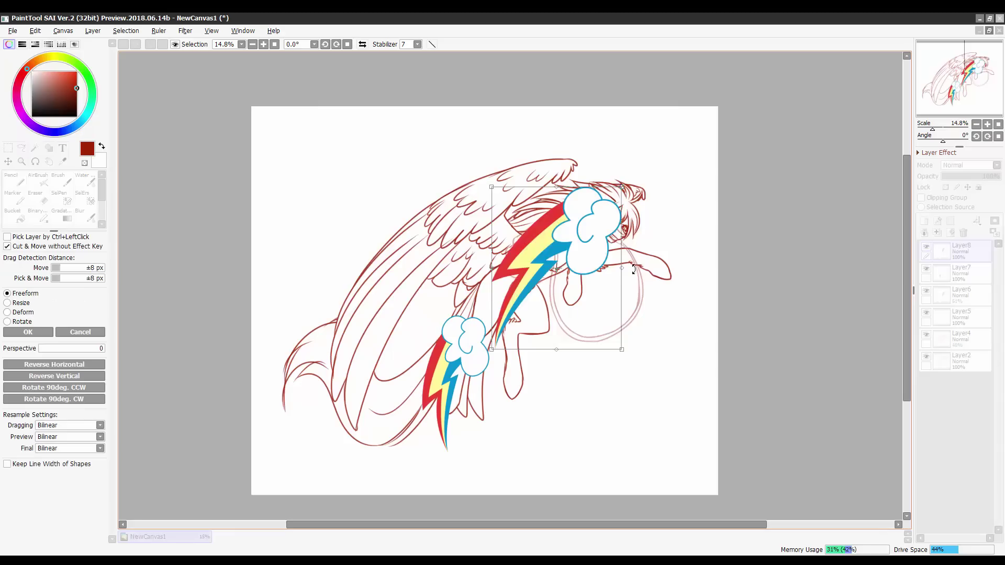
pyautogui.moveTo(575, 225); pyautogui.dragTo(434, 236)
pyautogui.press('Return')
# Paste a further emblem copy and place it slightly tilted inside the hose loop below the foreleg.
pyautogui.hotkey('ctrl', 'v')
pyautogui.hotkey('ctrl', 't')
pyautogui.moveTo(575, 225); pyautogui.dragTo(607, 356)
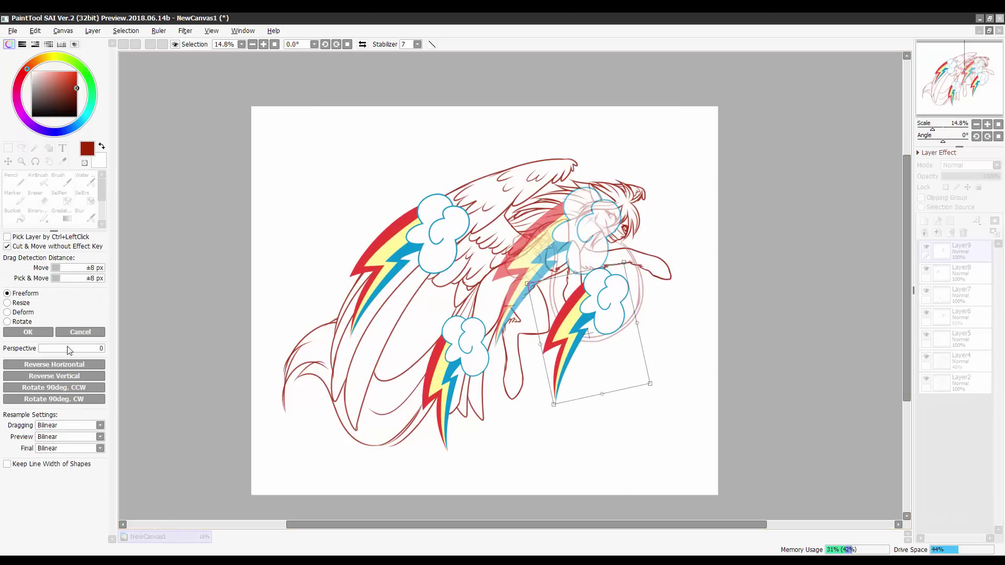
pyautogui.press('Return')
# Paste one more emblem copy and rotate it into place above the mane and wing tip.
pyautogui.hotkey('ctrl', 'v')
pyautogui.hotkey('ctrl', 't')
pyautogui.moveTo(575, 225); pyautogui.dragTo(602, 157)
pyautogui.moveTo(643, 283); pyautogui.dragTo(629, 294)
pyautogui.press('Return')
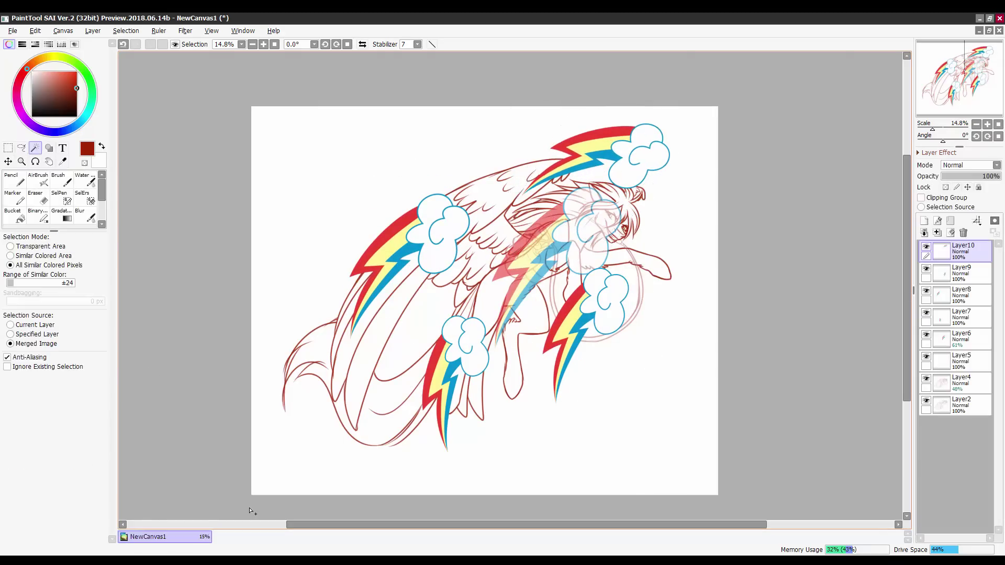
# Paste another emblem copy and place it smaller and rotated above the large wing's outer edge.
pyautogui.hotkey('ctrl', 'v')
pyautogui.hotkey('ctrl', 't')
pyautogui.moveTo(555, 251); pyautogui.dragTo(398, 188)
pyautogui.press('Return')
# Nudge the emblem inside the hose loop slightly down and left and merge all emblem copies into one layer.
pyautogui.click(962, 295)
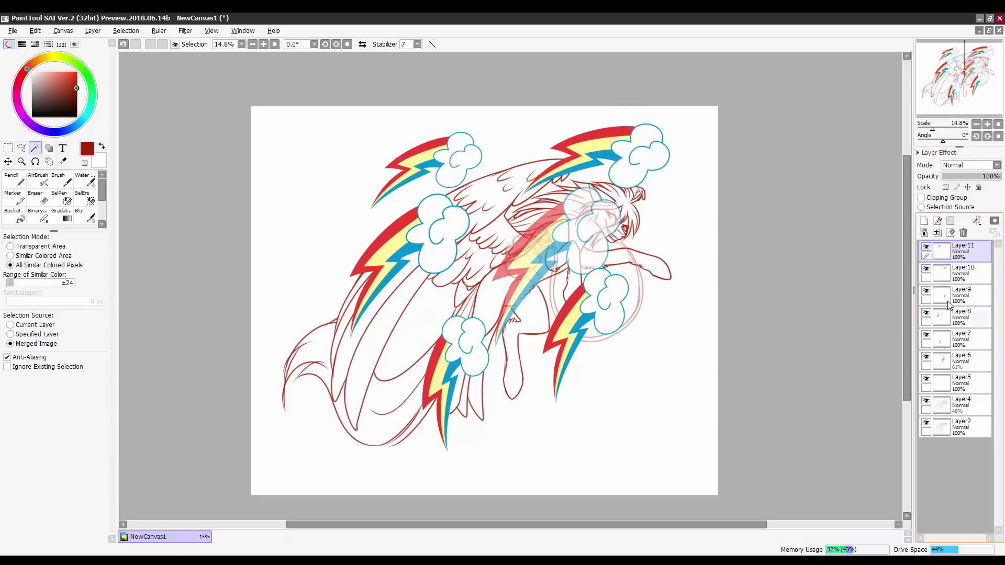
pyautogui.moveTo(646, 387); pyautogui.dragTo(639, 395)
pyautogui.hotkey('ctrl', 'e')
pyautogui.hotkey('ctrl', 'e')
pyautogui.hotkey('ctrl', 'e')
pyautogui.hotkey('ctrl', 'e')
pyautogui.hotkey('ctrl', 'e')
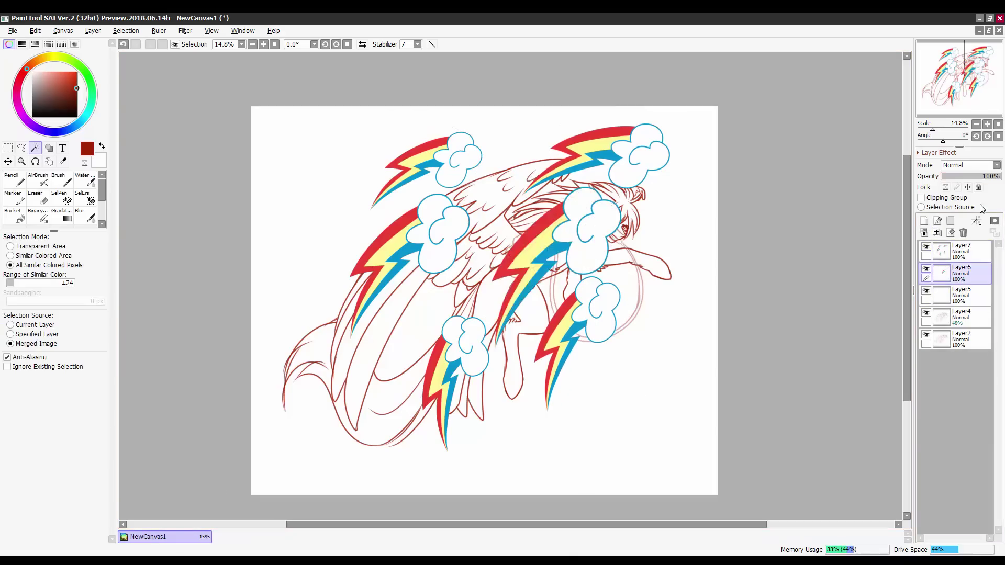
pyautogui.click(960, 293)
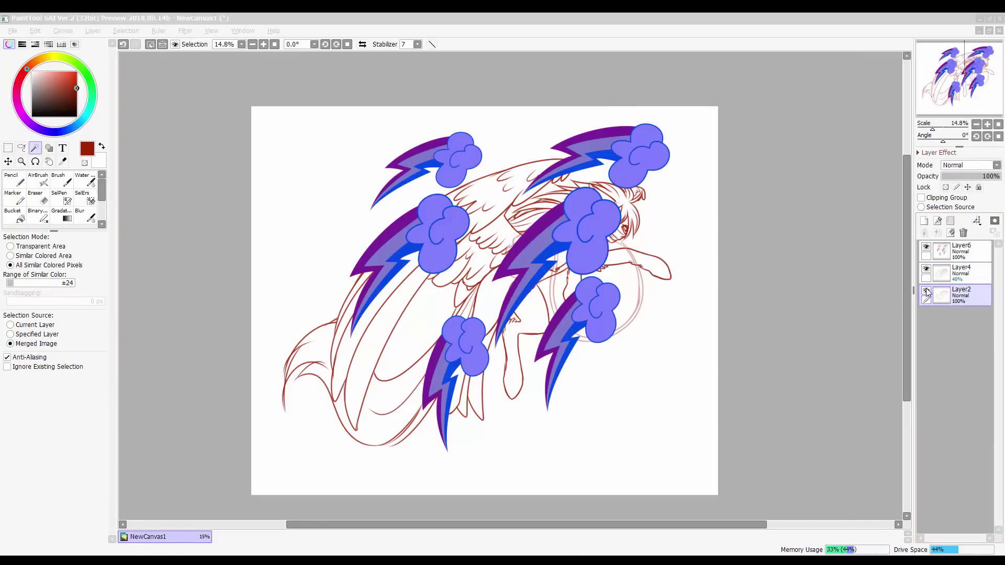
# Invert and clear the emblem selection, and hide the merged emblem layer.
pyautogui.hotkey('ctrl', 'i')
pyautogui.hotkey('ctrl', 'd')
pyautogui.click(925, 247)
pyautogui.click(962, 272)
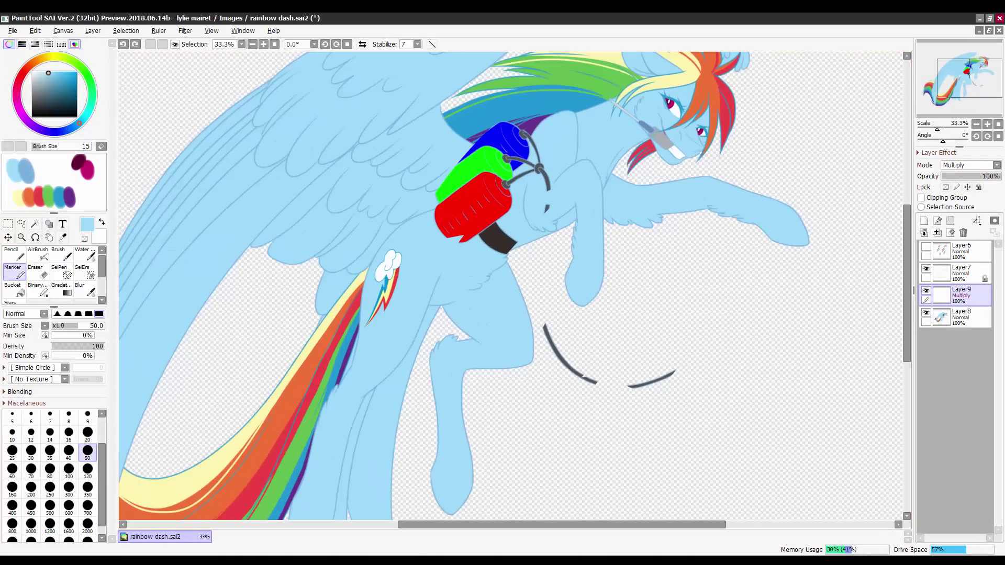
# Shade the hanging foreleg and the chest fluff in light blue with the Marker on the clipped Multiply layer.
pyautogui.scroll(3, 527, 336)
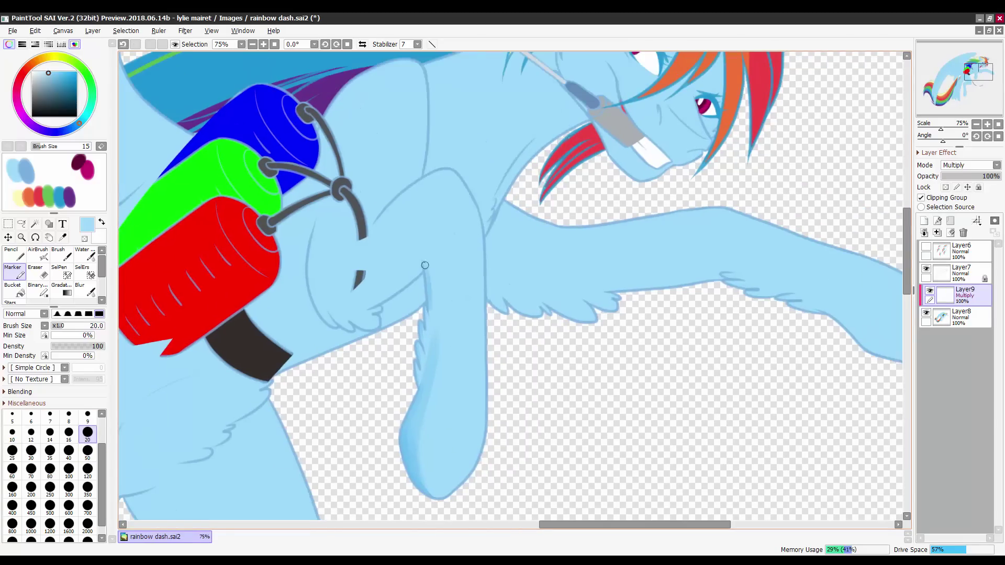
pyautogui.moveTo(479, 307); pyautogui.dragTo(492, 331)
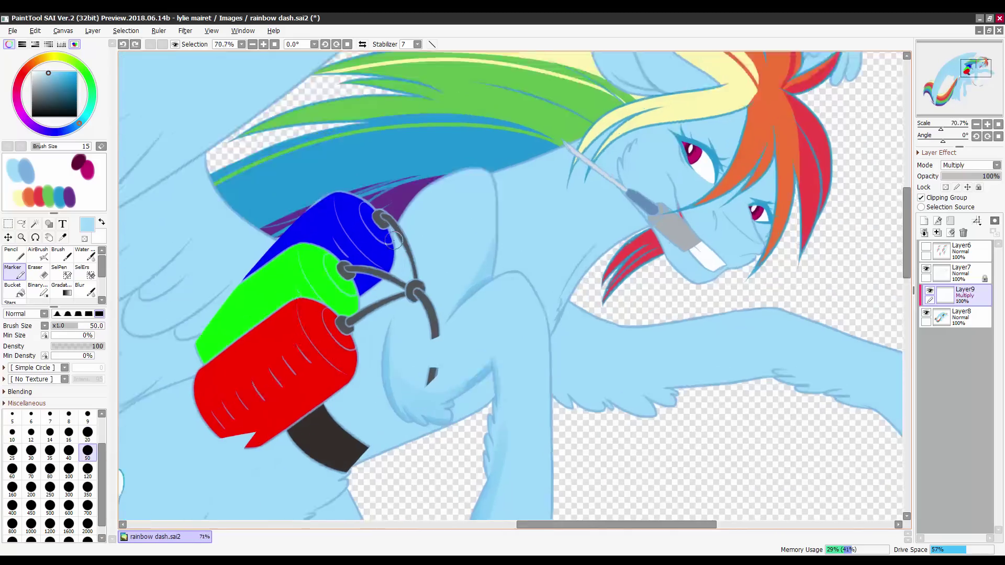
pyautogui.moveTo(535, 357); pyautogui.dragTo(317, 292)
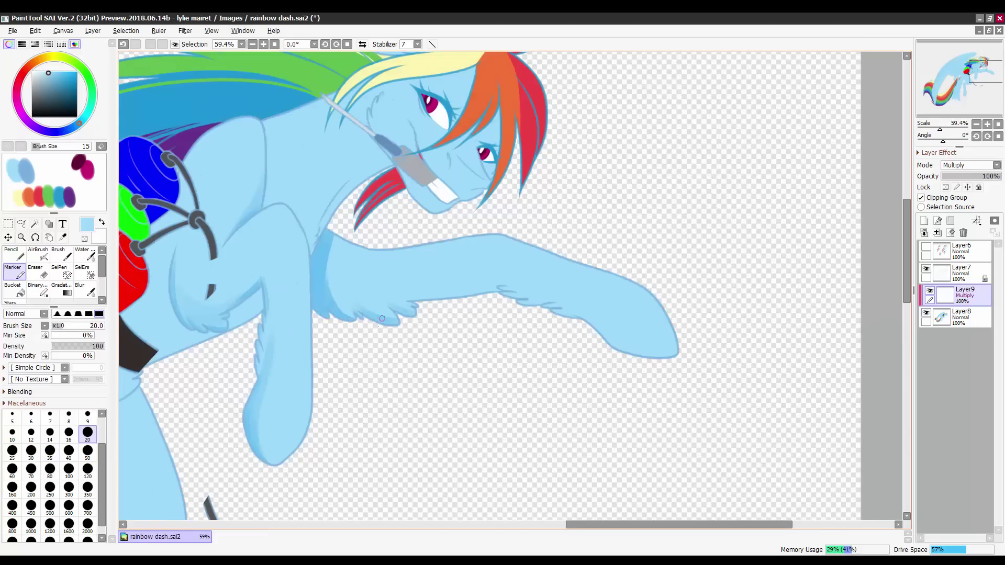
# Shade the underside and fur tufts of the outstretched foreleg with the Marker at brush size 20.
pyautogui.scroll(1, 554, 375)
pyautogui.hscroll(2, 553, 376)
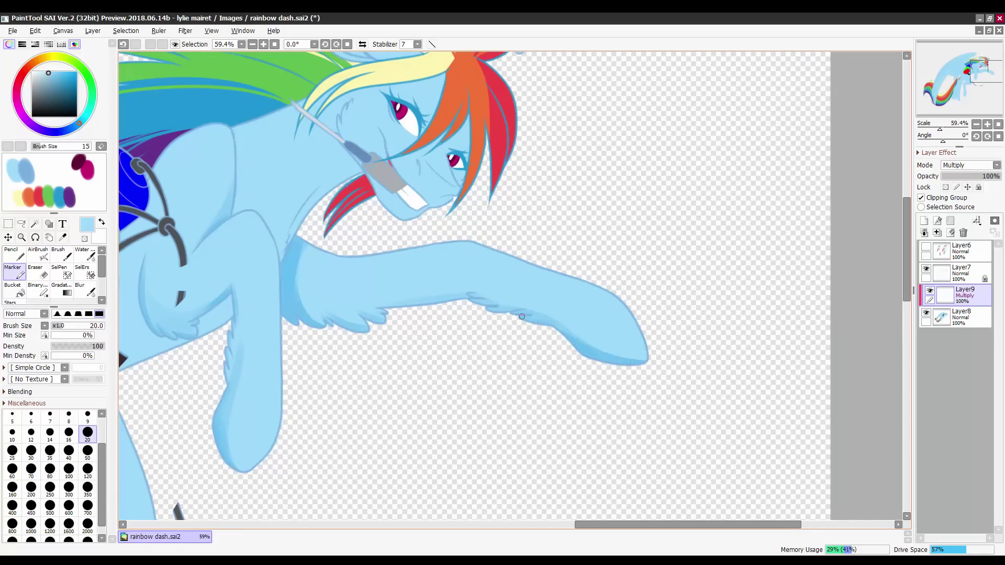
pyautogui.scroll(-3, 484, 309)
pyautogui.scroll(3, 516, 296)
pyautogui.scroll(-3, 539, 303)
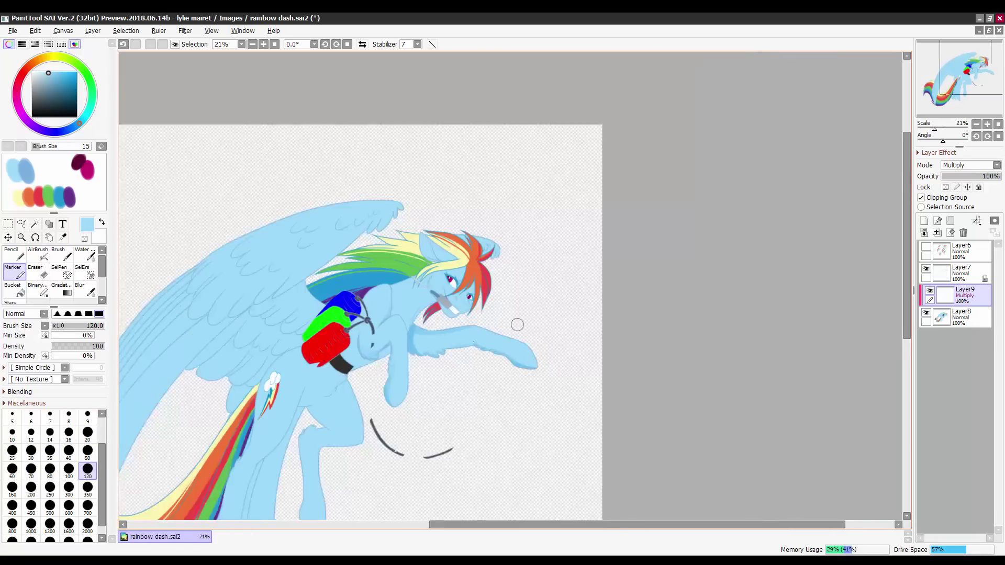
# Shade the shoulder, chest and top of the outstretched foreleg in light blue at brush size 35.
pyautogui.scroll(4, 402, 284)
pyautogui.press('[')
pyautogui.press('[')
pyautogui.press('[')
pyautogui.press('[')
pyautogui.press('[')
pyautogui.press('[')
pyautogui.press('[')
pyautogui.scroll(-3, 325, 335)
pyautogui.hscroll(-1, 330, 372)
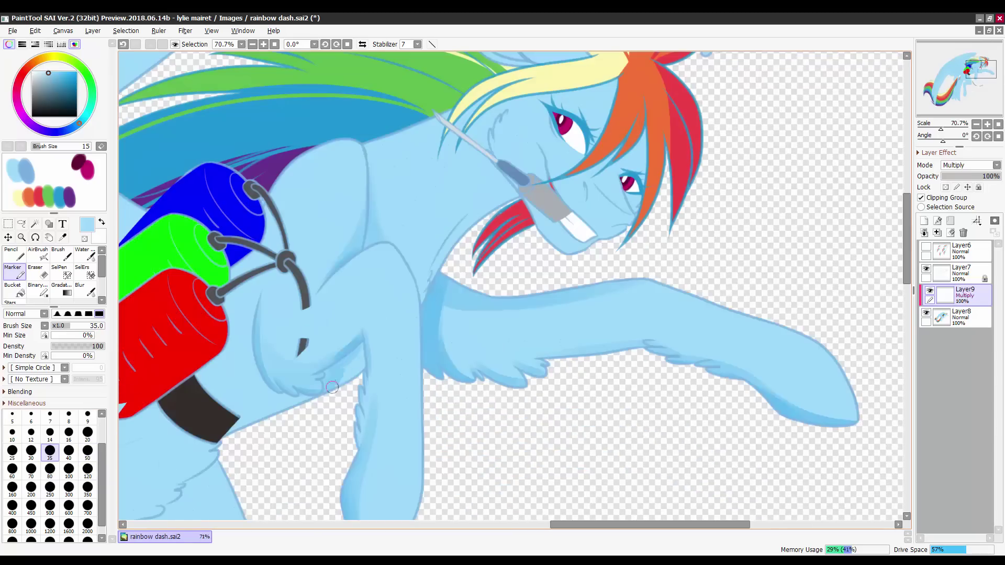
pyautogui.scroll(-2, 352, 368)
pyautogui.hscroll(-3, 359, 411)
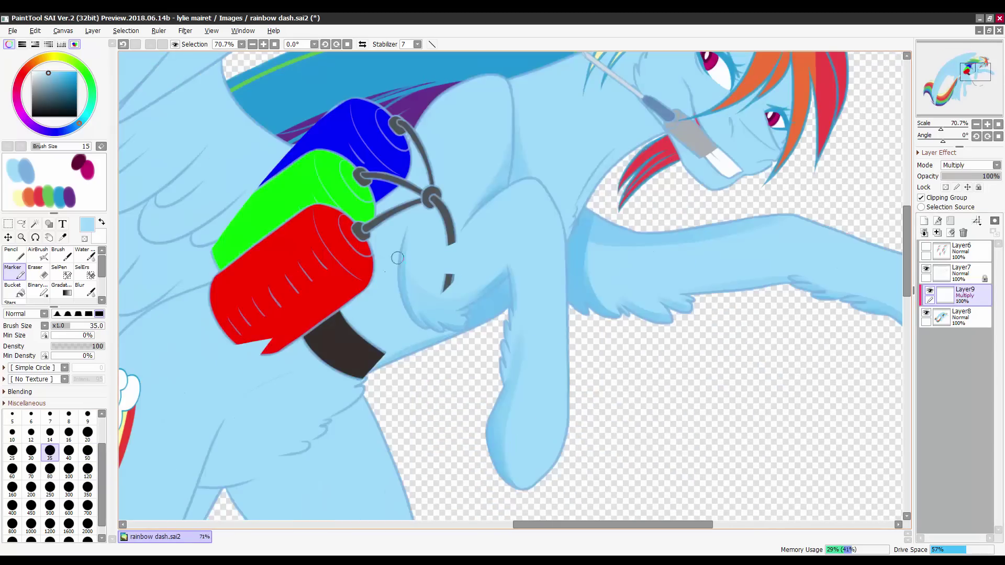
pyautogui.scroll(2, 369, 227)
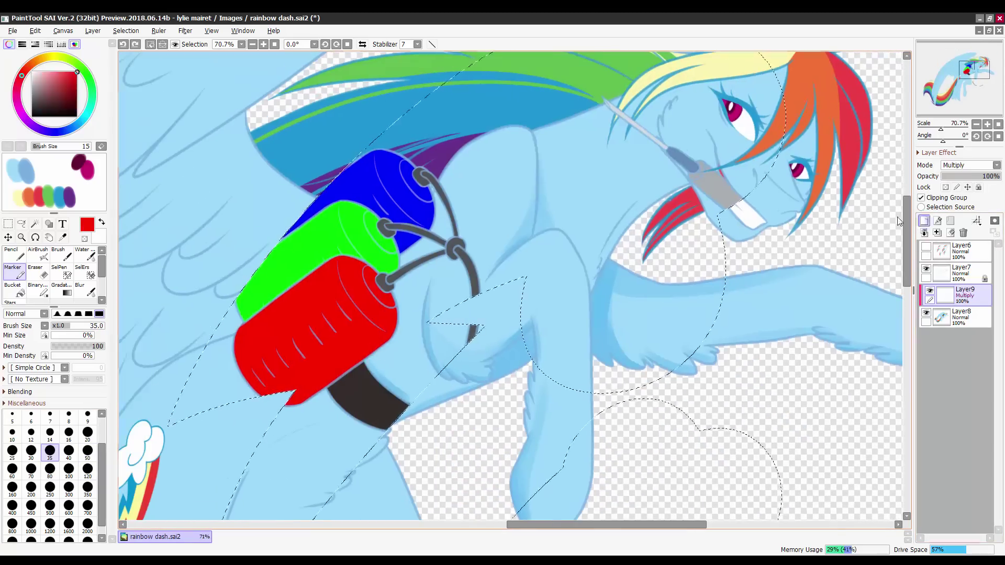
pyautogui.moveTo(376, 346)
pyautogui.mouseDown()
pyautogui.moveTo(402, 326)
pyautogui.moveTo(390, 366)
pyautogui.mouseUp()
pyautogui.moveTo(303, 404); pyautogui.dragTo(261, 401)
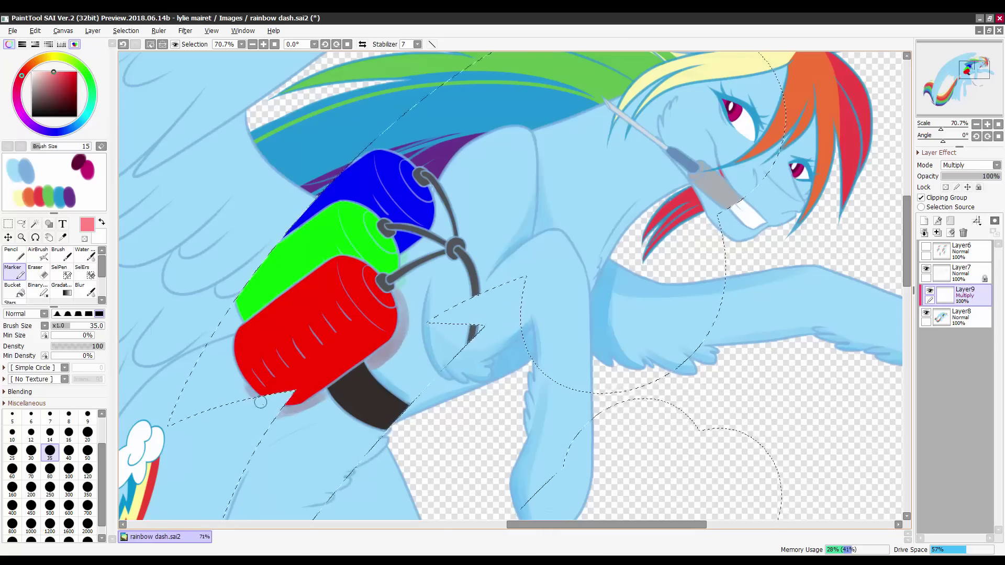
pyautogui.hotkey('ctrl', 'z')
# Sample the body blue and shade the body beside the red canister and around the shoulder with the Marker.
pyautogui.keyDown('alt'); pyautogui.click(400, 378); pyautogui.keyUp('alt')
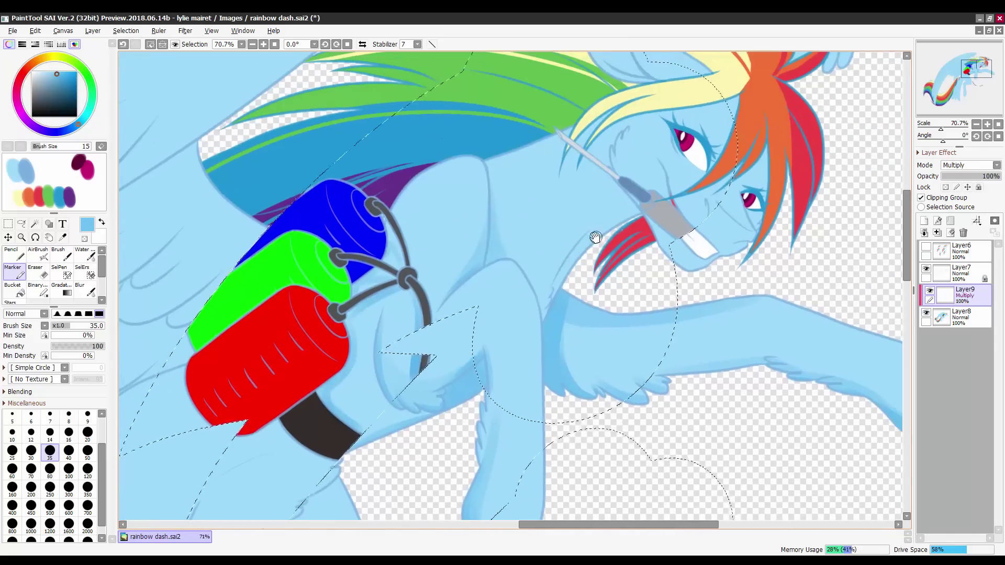
pyautogui.moveTo(651, 205); pyautogui.dragTo(595, 236)
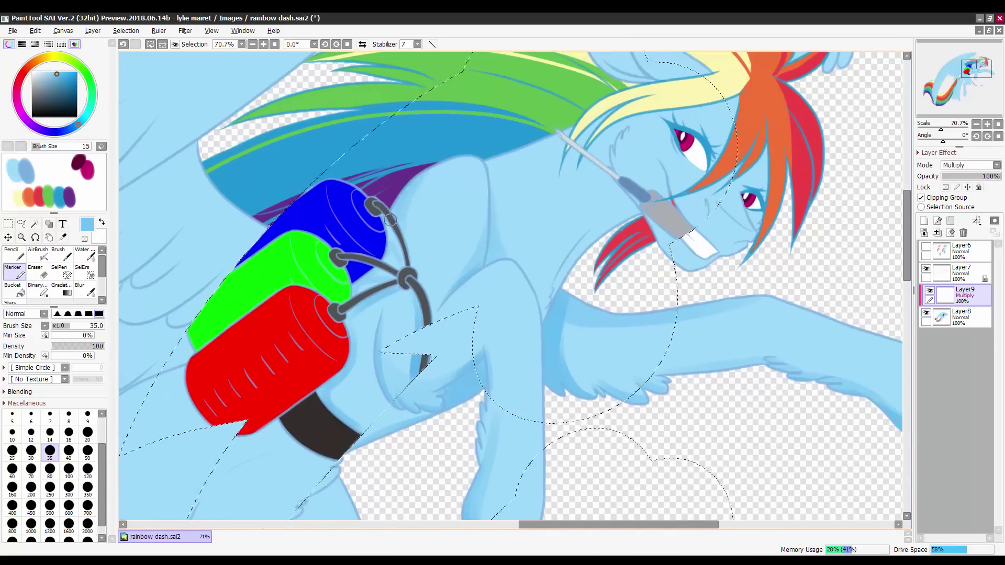
pyautogui.scroll(-3, 390, 220)
pyautogui.scroll(4, 471, 246)
pyautogui.press(']')
pyautogui.press(']')
pyautogui.keyDown('alt'); pyautogui.click(517, 264); pyautogui.keyUp('alt')
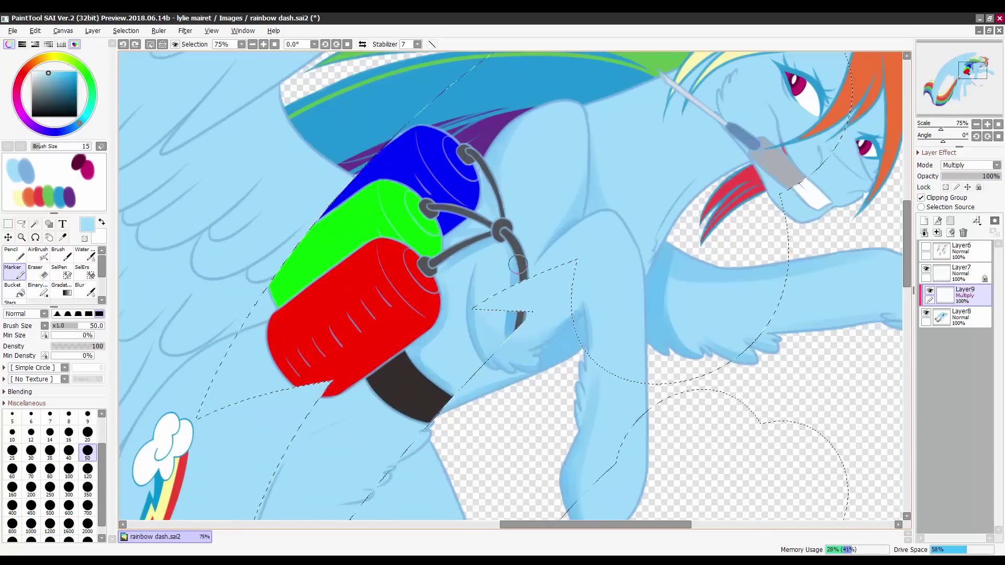
pyautogui.moveTo(517, 264); pyautogui.dragTo(322, 406)
# Reduce the Marker to size 20 and shade the neck and face around the muzzle and cheek.
pyautogui.press('[')
pyautogui.press('[')
pyautogui.press('[')
pyautogui.press('[')
pyautogui.press('[')
pyautogui.scroll(-1, 402, 270)
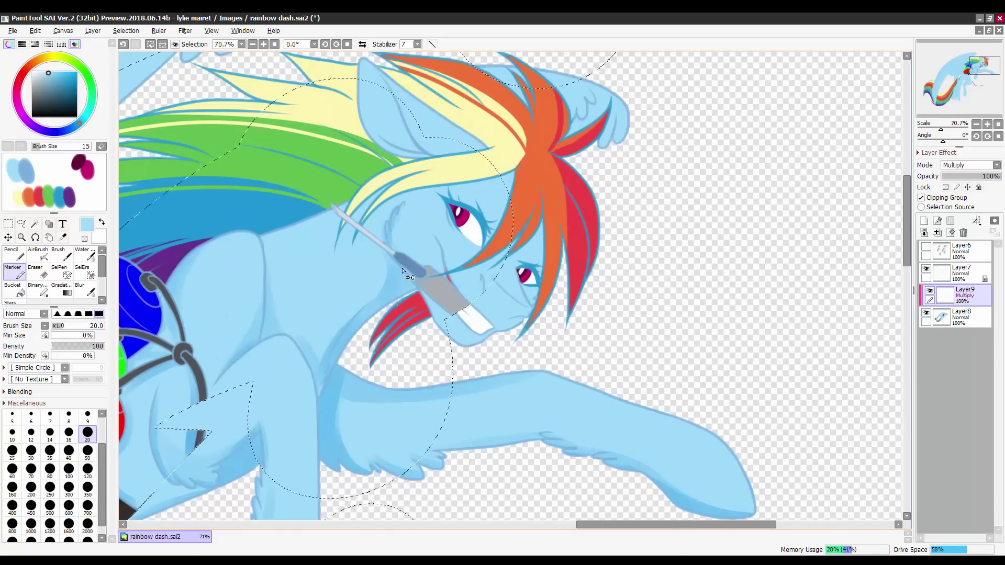
pyautogui.scroll(1, 441, 304)
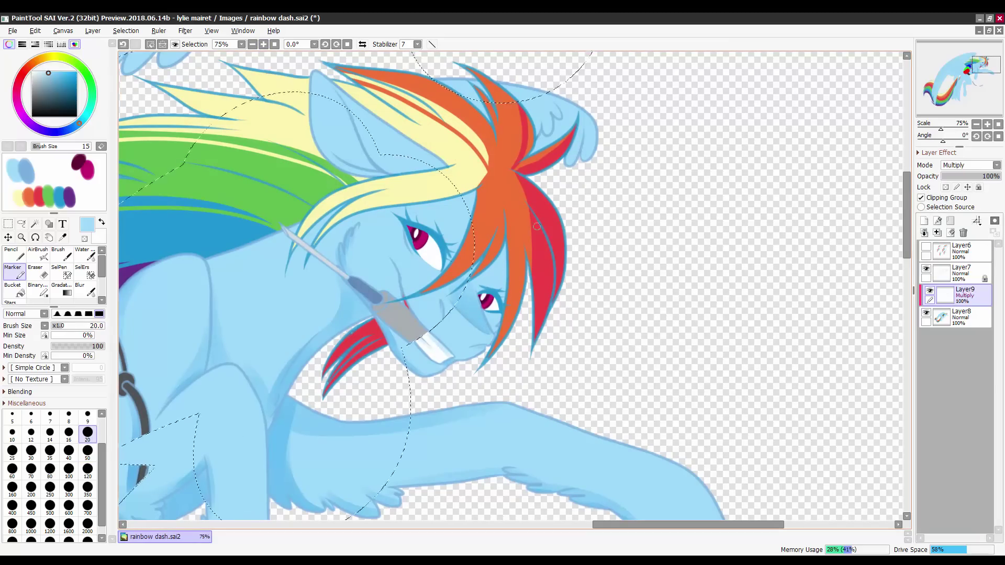
# Shade the blue and light grey parts of the mouth-held tool with sampled colours at brush size 9.
pyautogui.keyDown('alt'); pyautogui.click(363, 275); pyautogui.keyUp('alt')
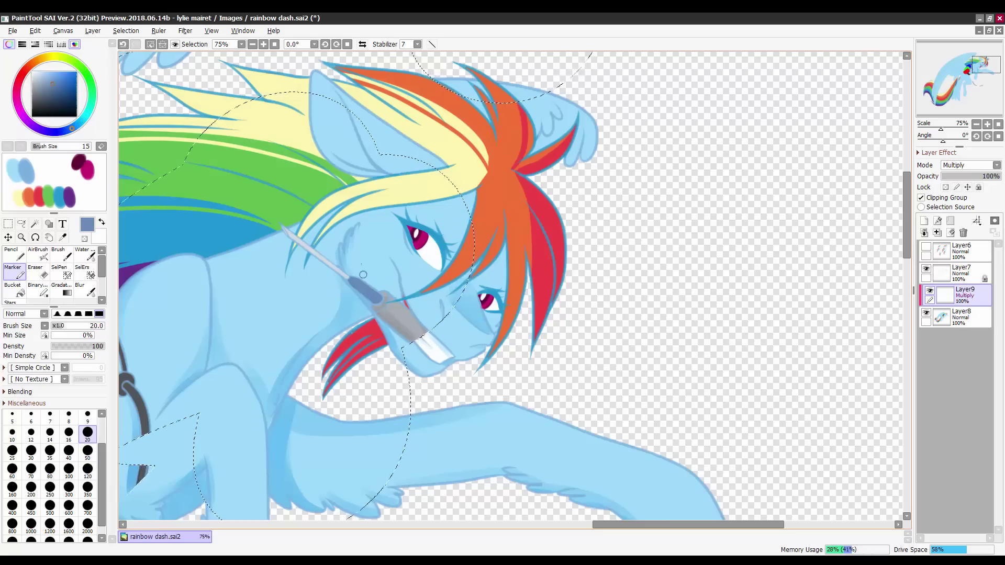
pyautogui.press('[')
pyautogui.press('[')
pyautogui.press('[')
pyautogui.press('[')
pyautogui.press('[')
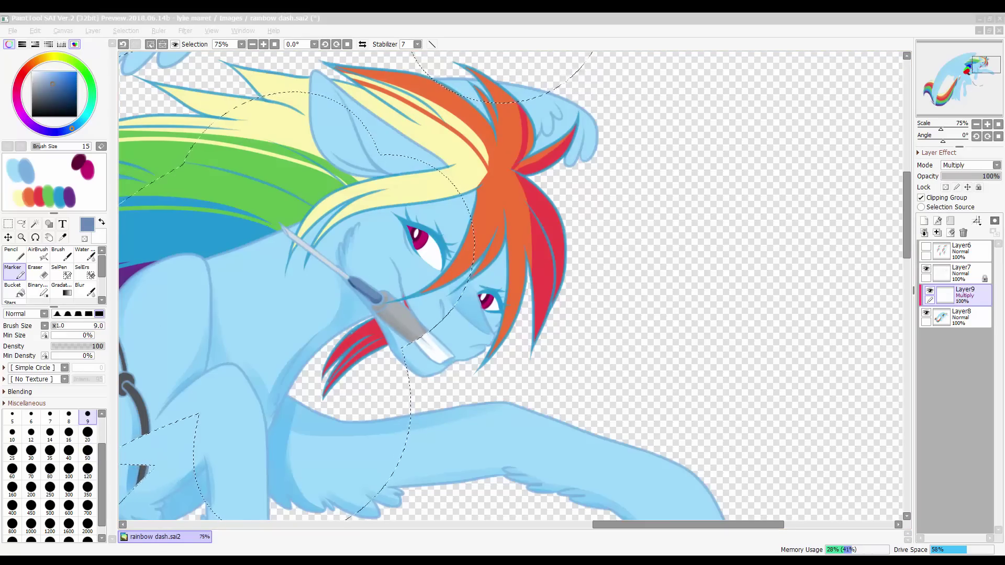
pyautogui.keyDown('alt'); pyautogui.click(305, 247); pyautogui.keyUp('alt')
pyautogui.scroll(-2, 385, 305)
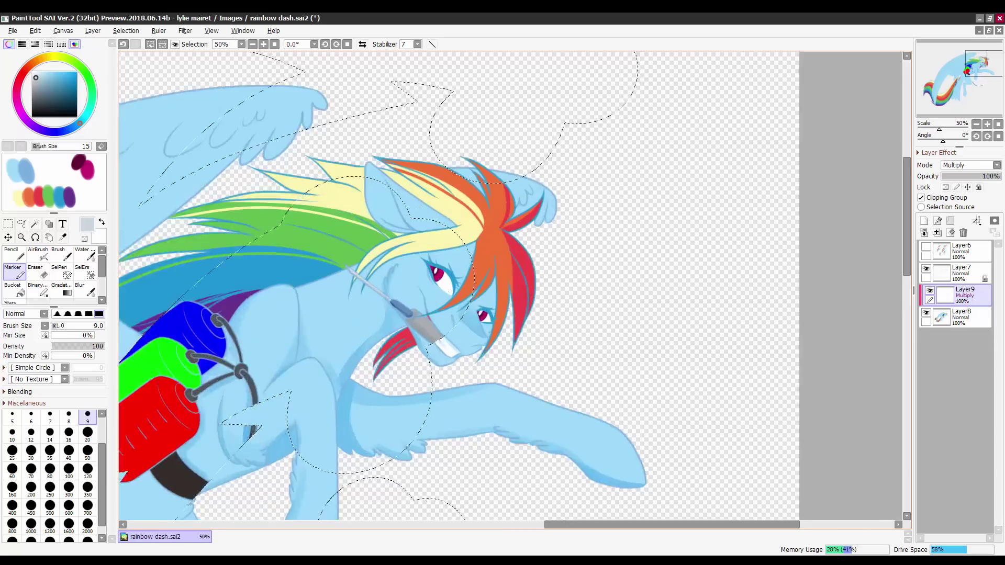
# Shade the magenta iris and the eye white of the near eye with sampled colours at brush size 20.
pyautogui.scroll(3, 407, 325)
pyautogui.press(']')
pyautogui.press(']')
pyautogui.press(']')
pyautogui.press(']')
pyautogui.press(']')
pyautogui.keyDown('alt'); pyautogui.click(407, 325); pyautogui.keyUp('alt')
pyautogui.keyDown('alt'); pyautogui.click(425, 255); pyautogui.keyUp('alt')
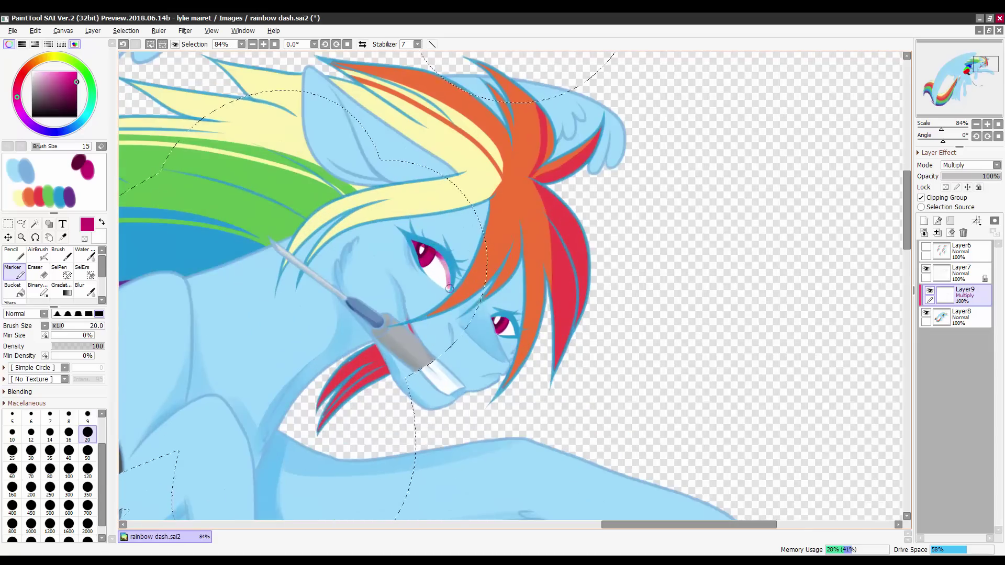
pyautogui.keyDown('alt'); pyautogui.click(441, 266); pyautogui.keyUp('alt')
# Sample the body blue and shade the forehead beneath the fringe and the inner ear at brush size 20.
pyautogui.keyDown('alt'); pyautogui.click(342, 321); pyautogui.keyUp('alt')
pyautogui.press(']')
pyautogui.press(']')
pyautogui.press(']')
pyautogui.press(']')
pyautogui.press(']')
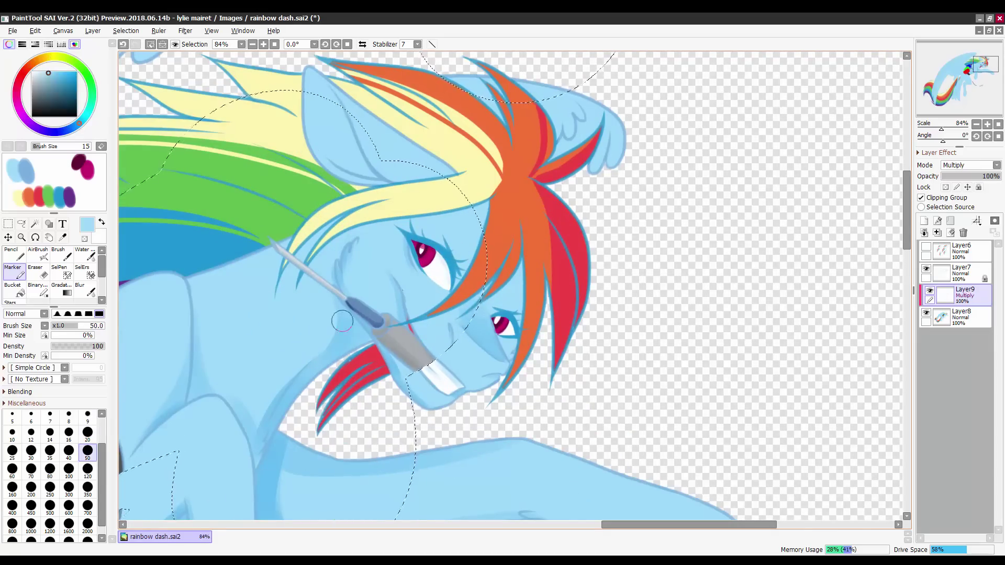
pyautogui.press('[')
pyautogui.press('[')
pyautogui.press('[')
pyautogui.press('[')
pyautogui.press('[')
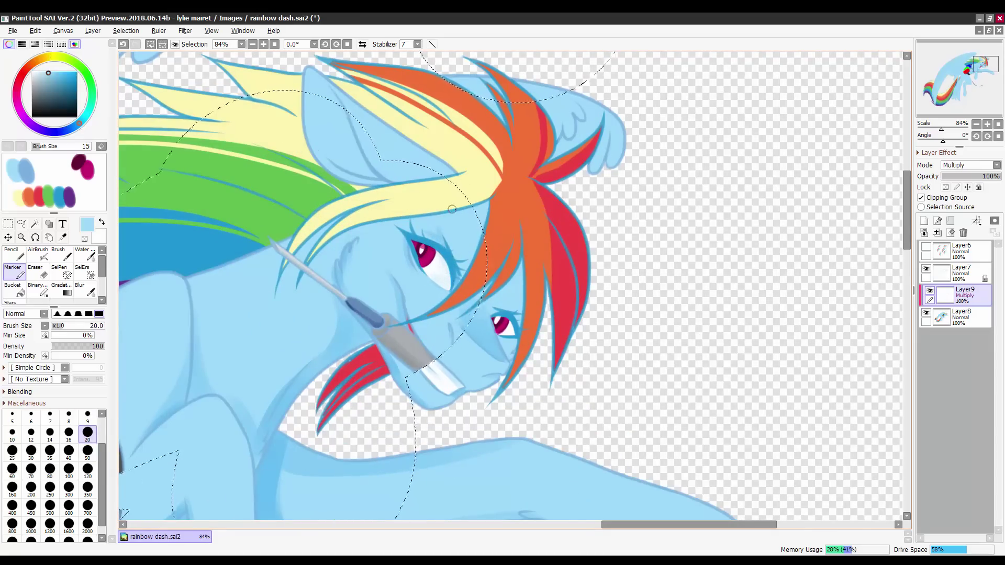
pyautogui.moveTo(509, 290); pyautogui.dragTo(582, 298)
pyautogui.moveTo(408, 240); pyautogui.dragTo(330, 313)
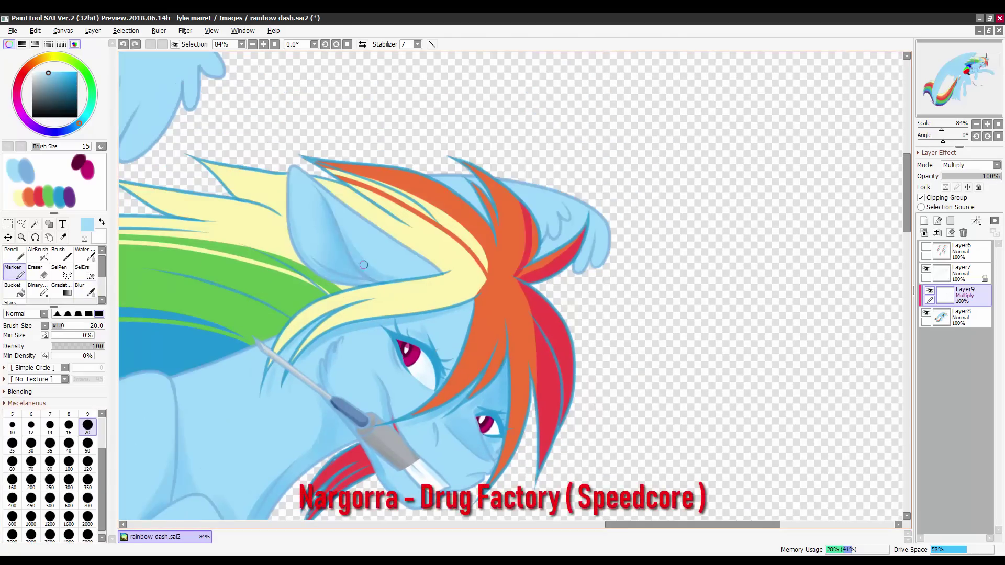
# Return to the Multiply shading layer and shade along the fur line where the belly meets the hind leg.
pyautogui.scroll(-3, 364, 265)
pyautogui.scroll(2, 419, 261)
pyautogui.click(961, 251)
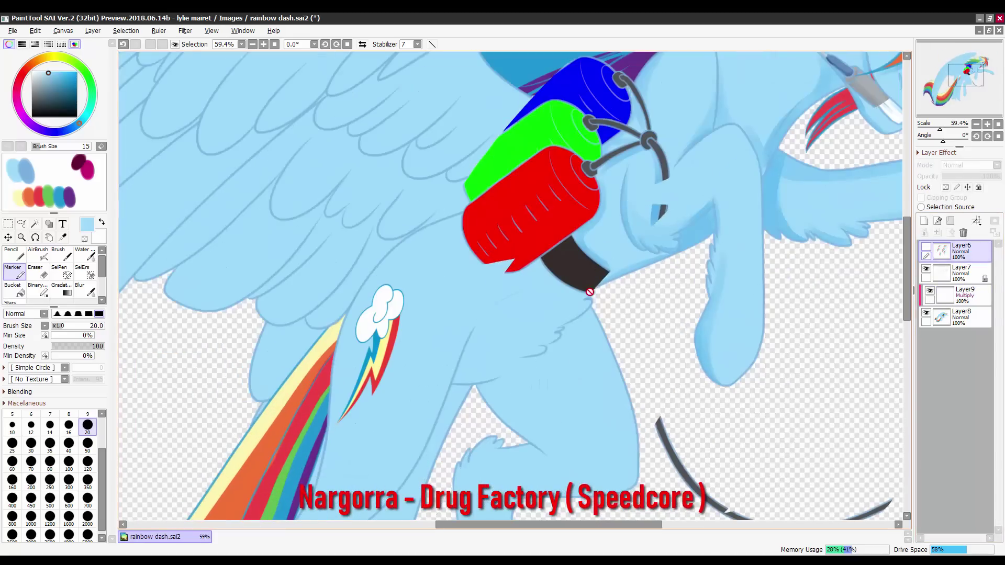
pyautogui.press('Down')
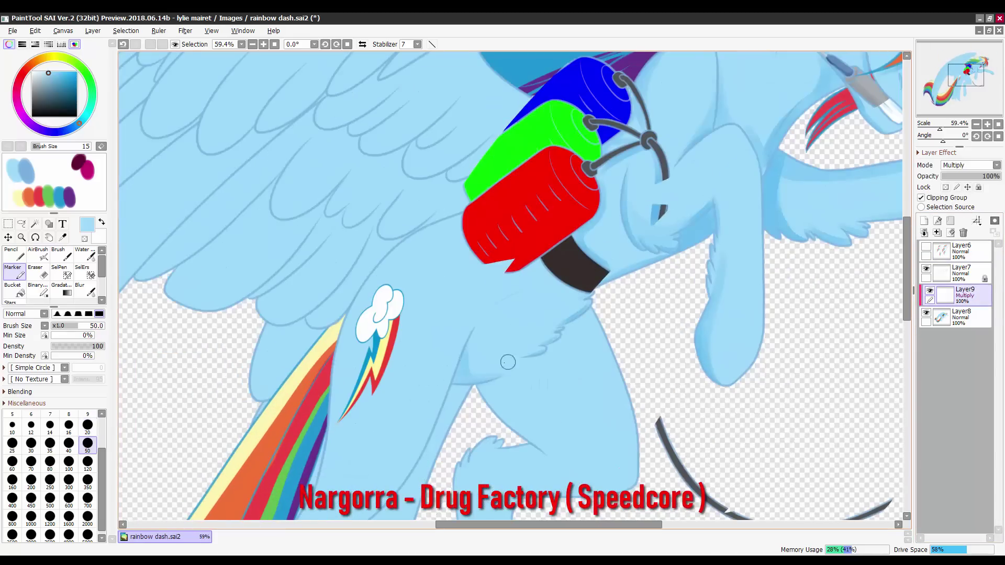
pyautogui.moveTo(508, 362); pyautogui.dragTo(575, 328)
pyautogui.press('[')
pyautogui.press('[')
pyautogui.press('[')
pyautogui.press('[')
pyautogui.press('[')
# Enlarge the Marker to size 120 and shade the inner thigh of the bent hind leg below the fur line.
pyautogui.scroll(-3, 568, 324)
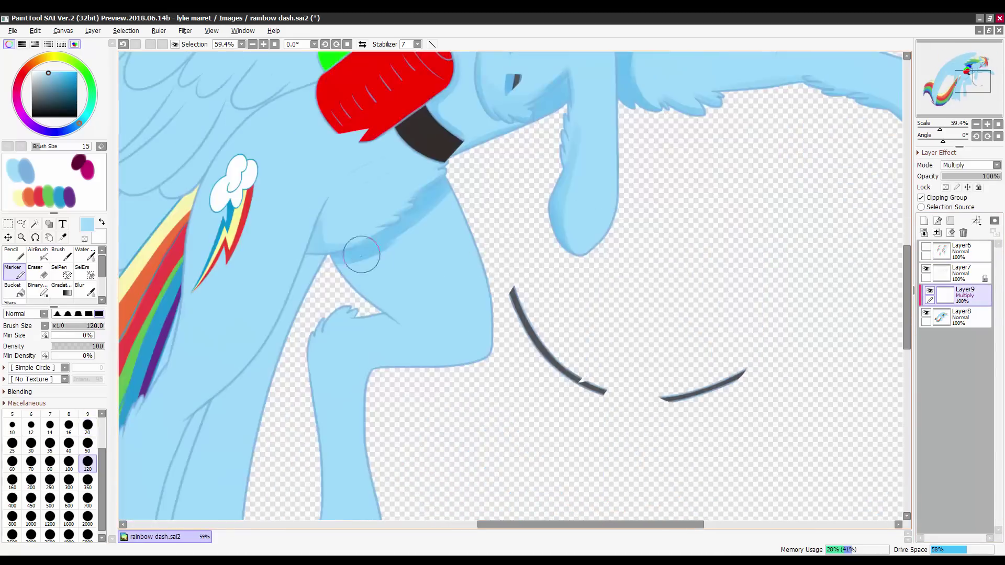
pyautogui.press(']')
pyautogui.press(']')
pyautogui.press(']')
pyautogui.press(']')
pyautogui.press(']')
pyautogui.press(']')
pyautogui.press(']')
pyautogui.press(']')
pyautogui.press(']')
pyautogui.press(']')
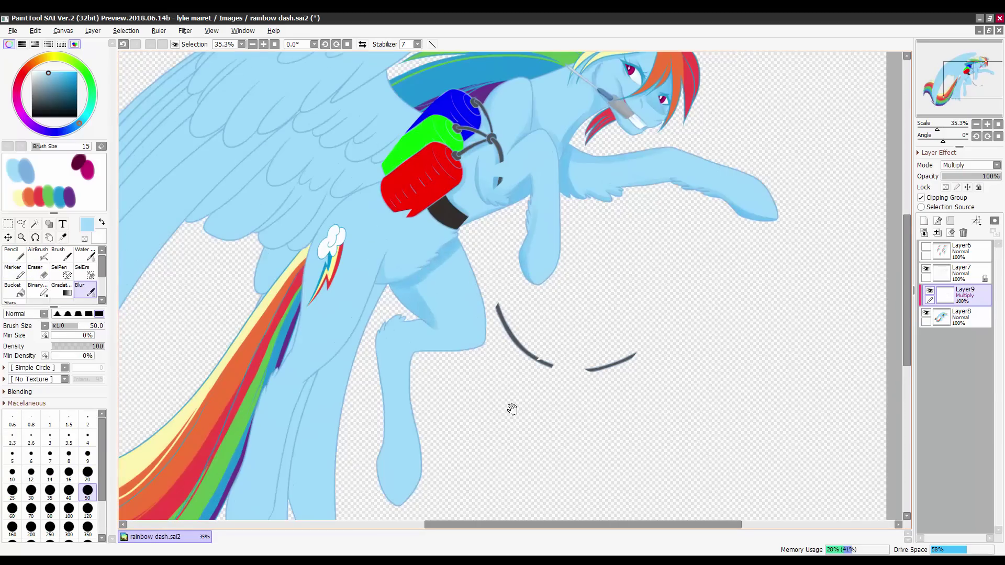
# Shade the lower part of the bent hind leg from the hock down to the hoof with the Marker.
pyautogui.moveTo(512, 409); pyautogui.dragTo(562, 371)
pyautogui.click(87, 425)
pyautogui.moveTo(470, 314); pyautogui.dragTo(458, 275)
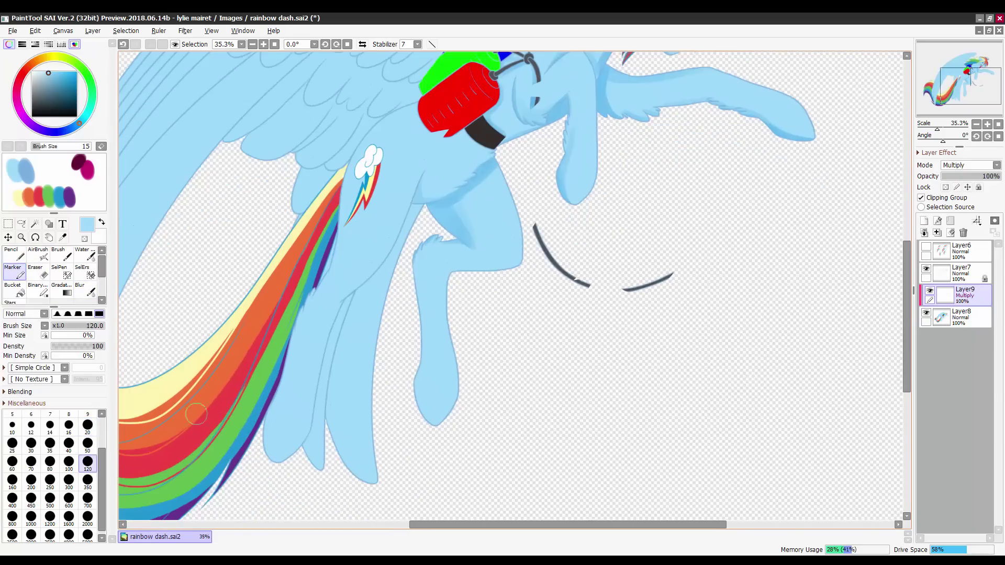
pyautogui.click(87, 480)
pyautogui.click(94, 449)
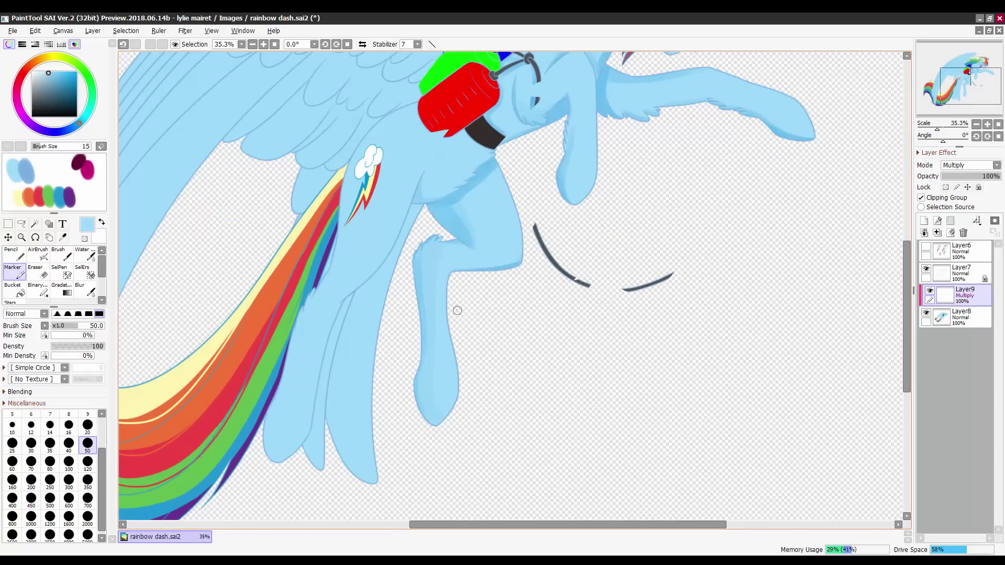
# Show and re-hide the emblem layer to check it against the coloured character.
pyautogui.scroll(-1, 457, 310)
pyautogui.scroll(2, 457, 310)
pyautogui.click(87, 425)
pyautogui.click(927, 248)
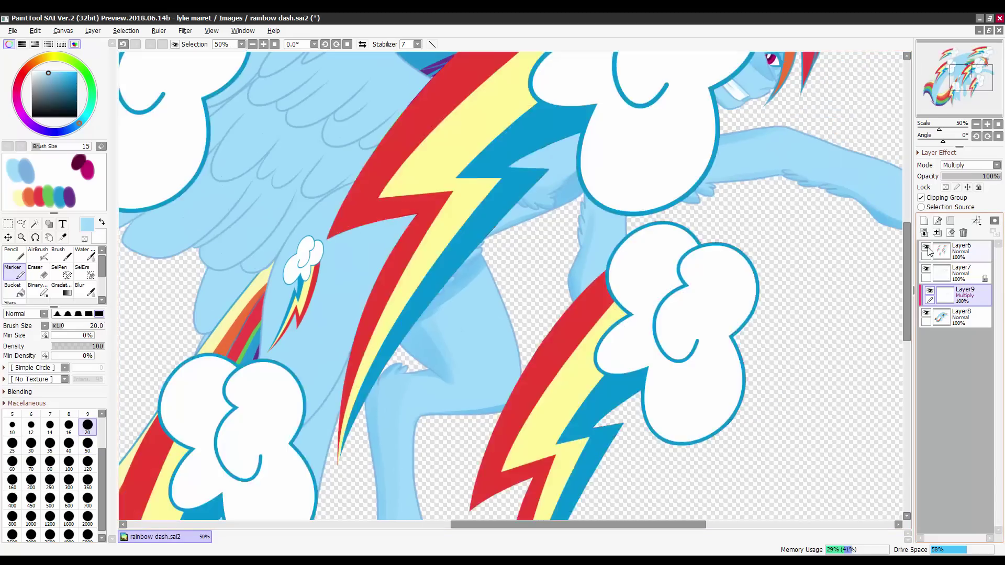
pyautogui.click(927, 248)
# Shade the haunch below the flank emblem and along the tail base with the Marker.
pyautogui.click(88, 443)
pyautogui.scroll(-1, 374, 220)
pyautogui.moveTo(374, 221); pyautogui.dragTo(360, 242)
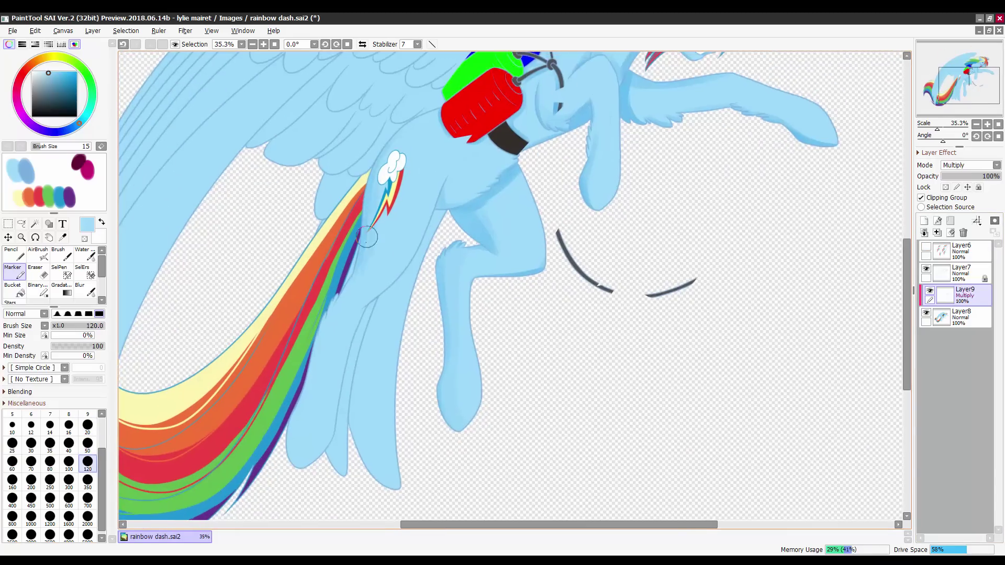
pyautogui.scroll(-1, 366, 238)
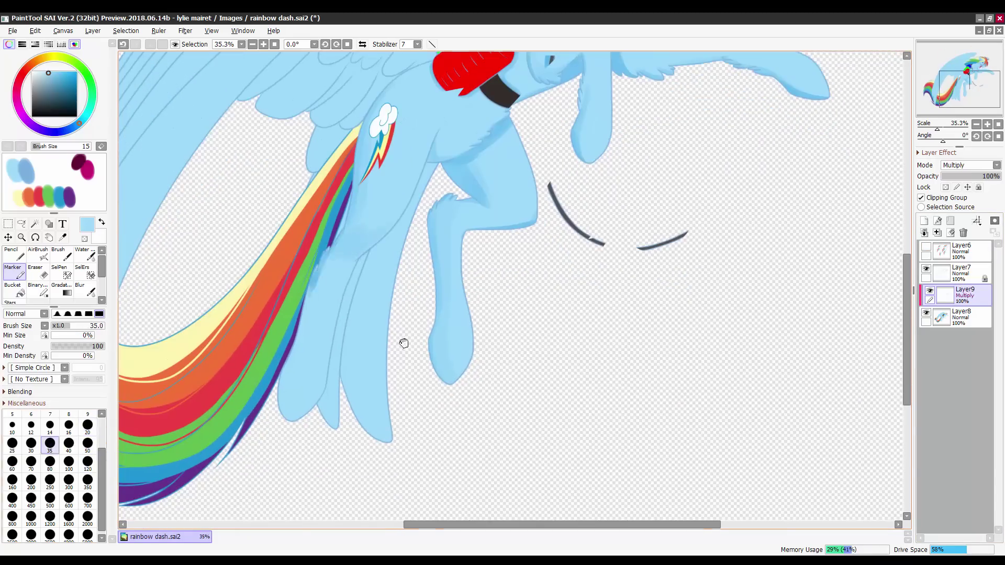
pyautogui.moveTo(403, 343); pyautogui.dragTo(431, 273)
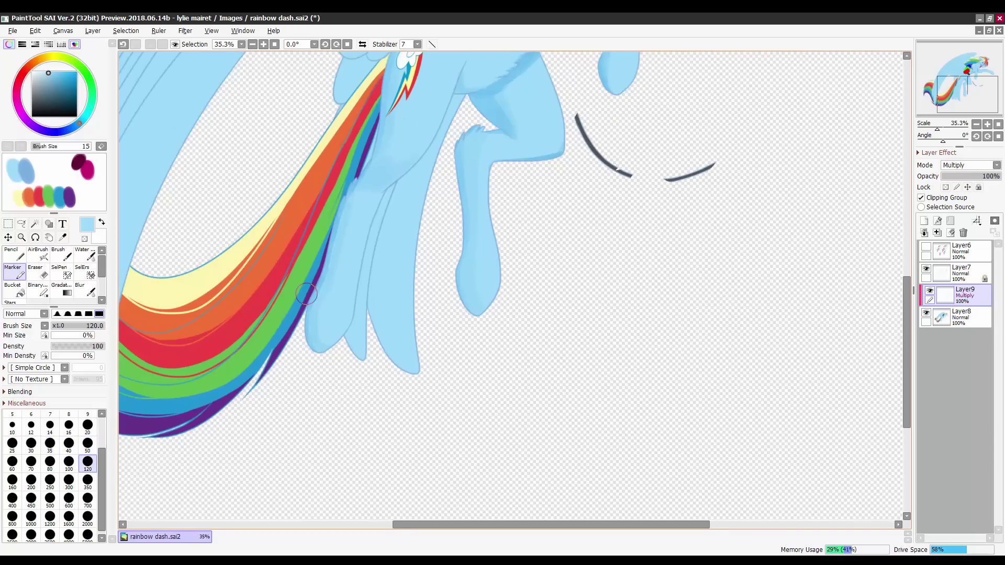
# Finish shading the haunch above the far hind leg and reduce the Marker to size 50.
pyautogui.moveTo(387, 196); pyautogui.dragTo(360, 241)
pyautogui.press('[')
pyautogui.press('[')
pyautogui.press('[')
pyautogui.press('[')
pyautogui.press('[')
pyautogui.scroll(-1, 358, 251)
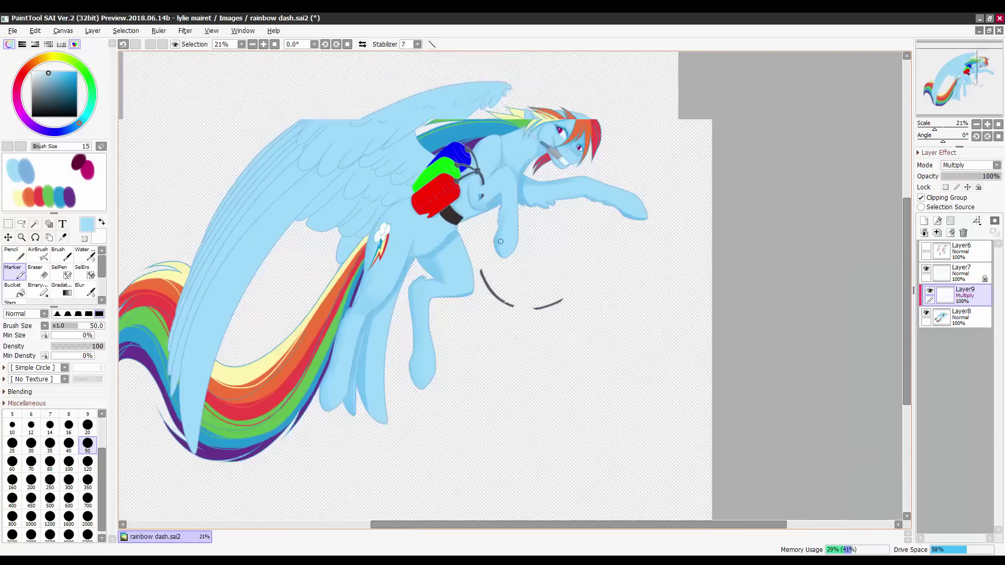
# Shade the long outer feathers of the large wing with the Marker at size 50.
pyautogui.scroll(2, 414, 247)
pyautogui.scroll(-2, 394, 292)
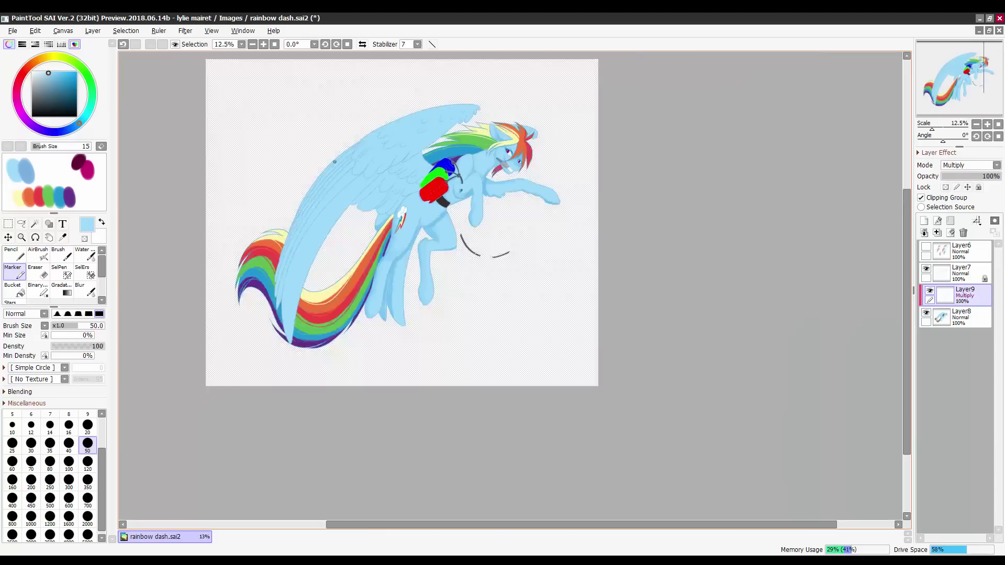
pyautogui.scroll(1, 351, 246)
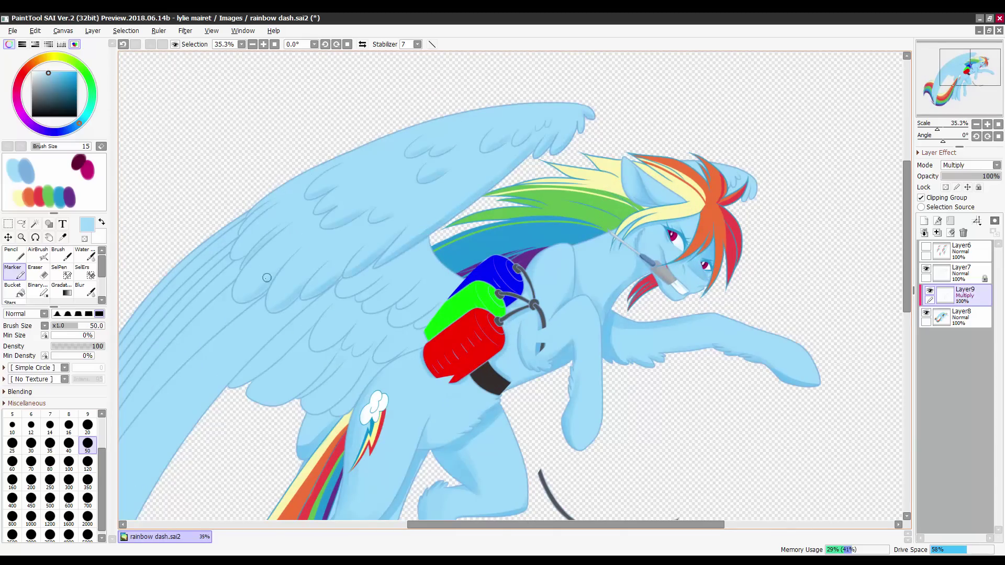
pyautogui.moveTo(248, 213); pyautogui.dragTo(227, 359)
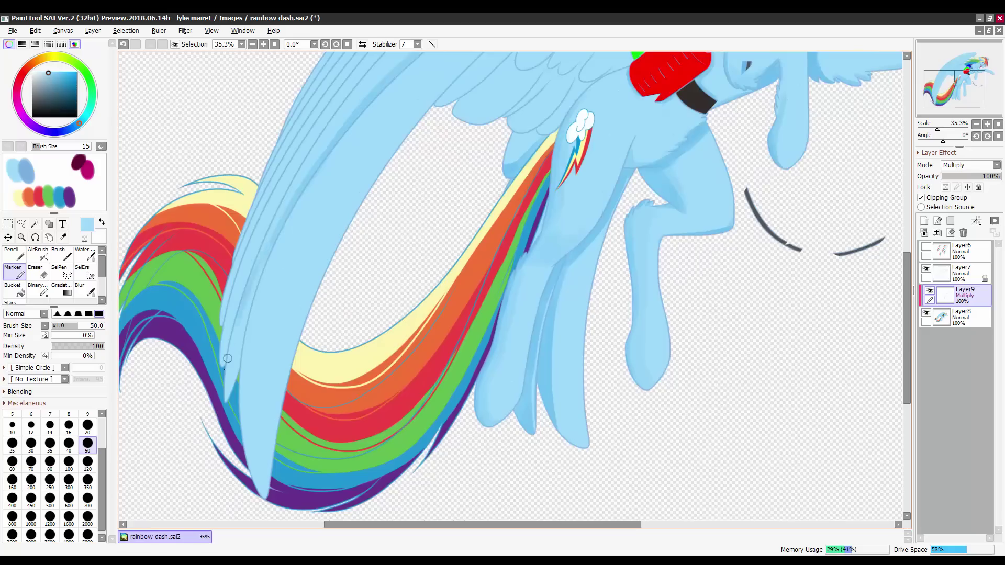
pyautogui.scroll(-1, 238, 347)
pyautogui.scroll(1, 281, 266)
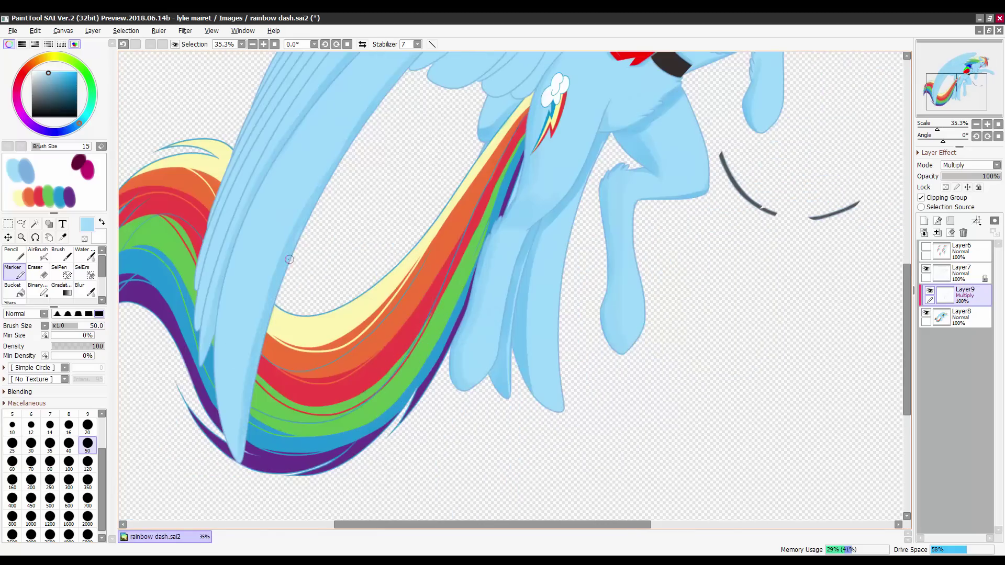
pyautogui.scroll(3, 289, 259)
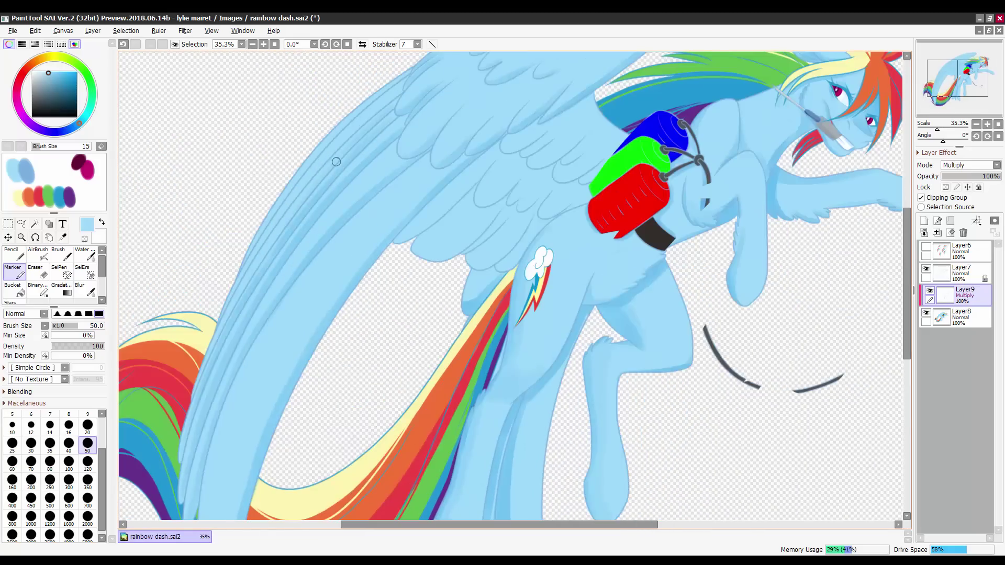
pyautogui.scroll(2, 243, 267)
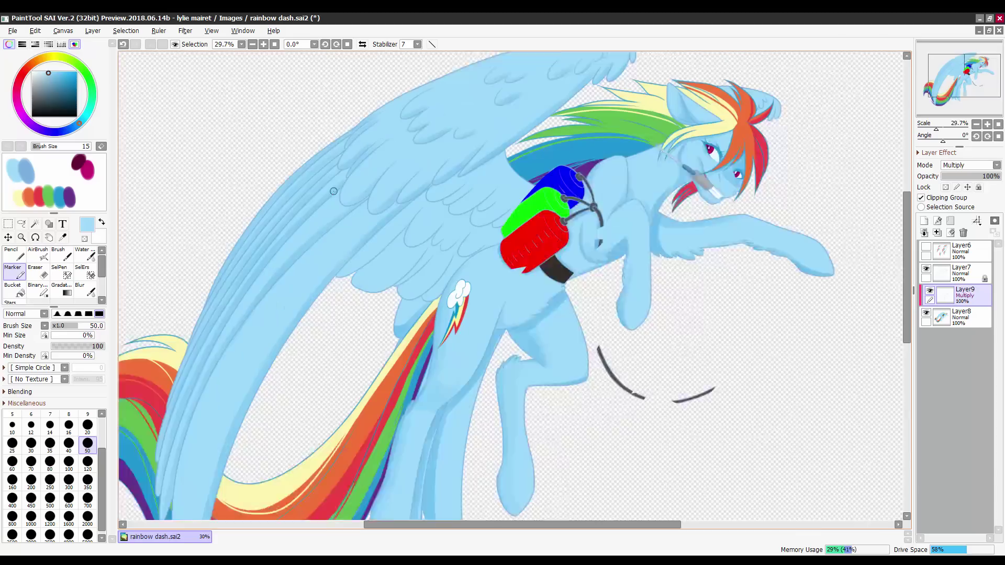
# Enlarge the Marker to size 120 and shade the wing's inner feathers behind the canisters.
pyautogui.press(']')
pyautogui.press(']')
pyautogui.press(']')
pyautogui.press(']')
pyautogui.press(']')
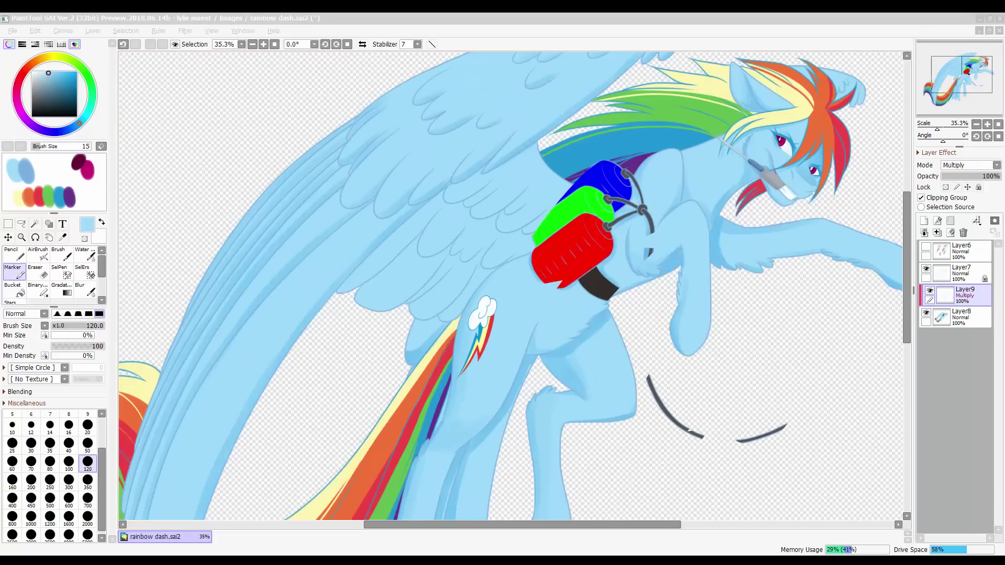
pyautogui.scroll(-1, 260, 395)
pyautogui.scroll(2, 260, 396)
# Try to shade the underside of the red canister with the Marker at size 50.
pyautogui.press('[')
pyautogui.press('[')
pyautogui.press('[')
pyautogui.press('[')
pyautogui.press('[')
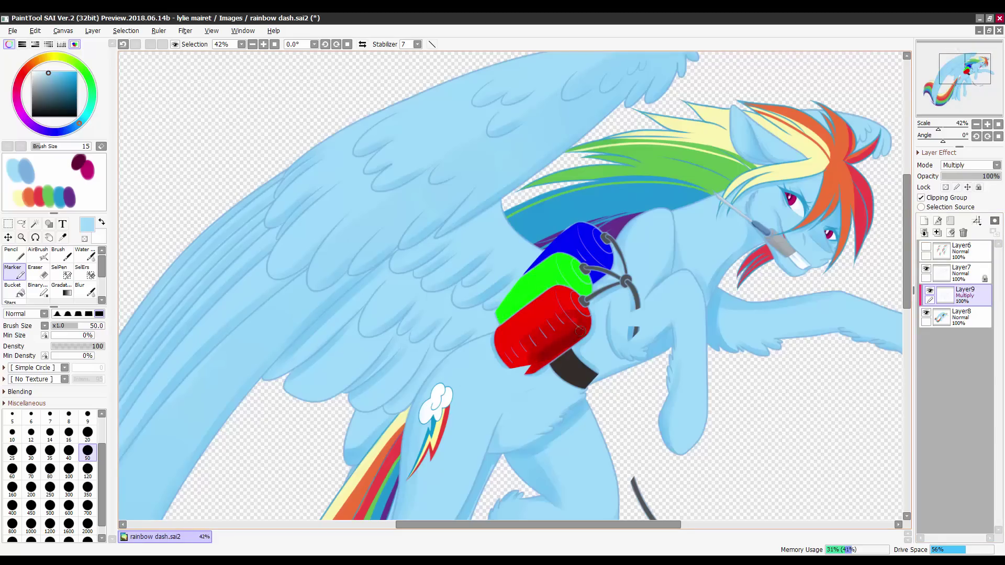
pyautogui.hotkey('ctrl', 'z')
pyautogui.moveTo(580, 330); pyautogui.dragTo(516, 315)
# Return to the Marker at size 120 and shade the lower wing feathers above the tail base.
pyautogui.click(20, 256)
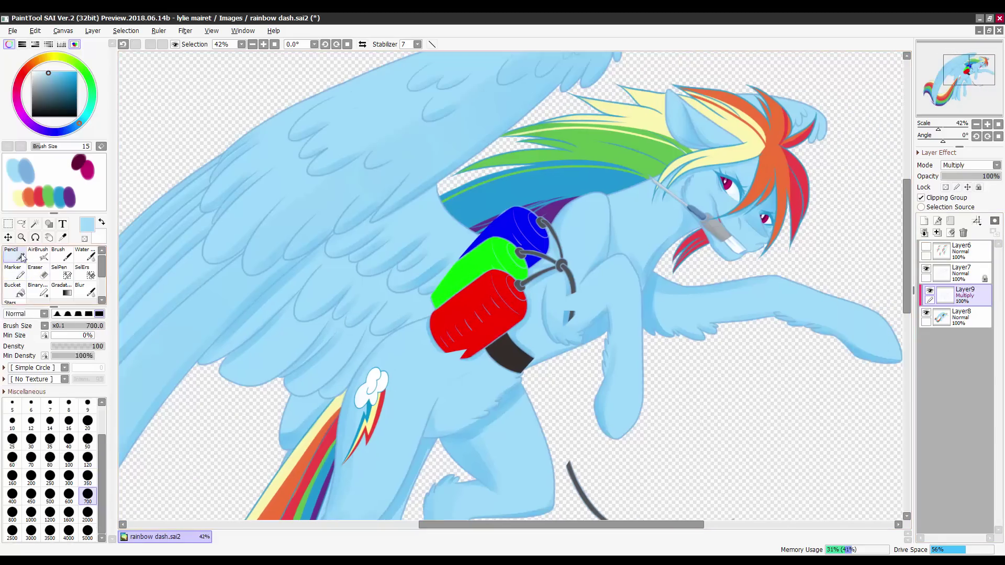
pyautogui.click(20, 273)
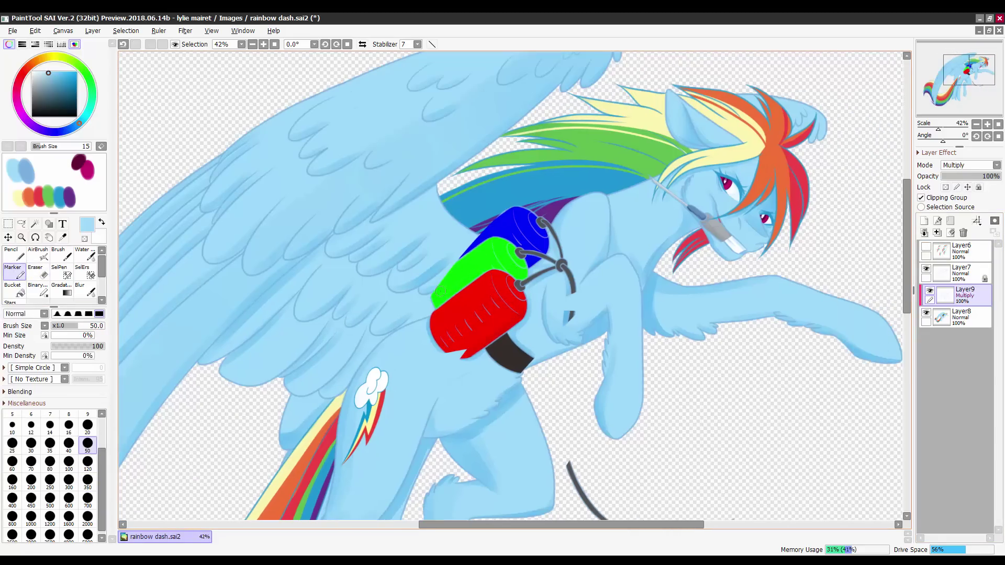
pyautogui.scroll(1, 366, 314)
pyautogui.scroll(-2, 367, 314)
pyautogui.press(']')
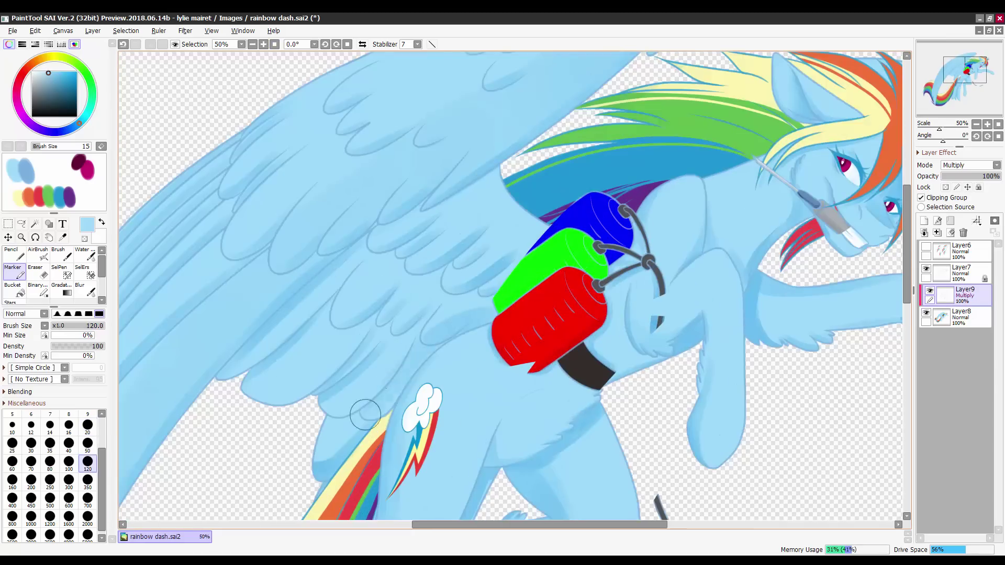
pyautogui.scroll(-1, 416, 249)
pyautogui.scroll(2, 416, 249)
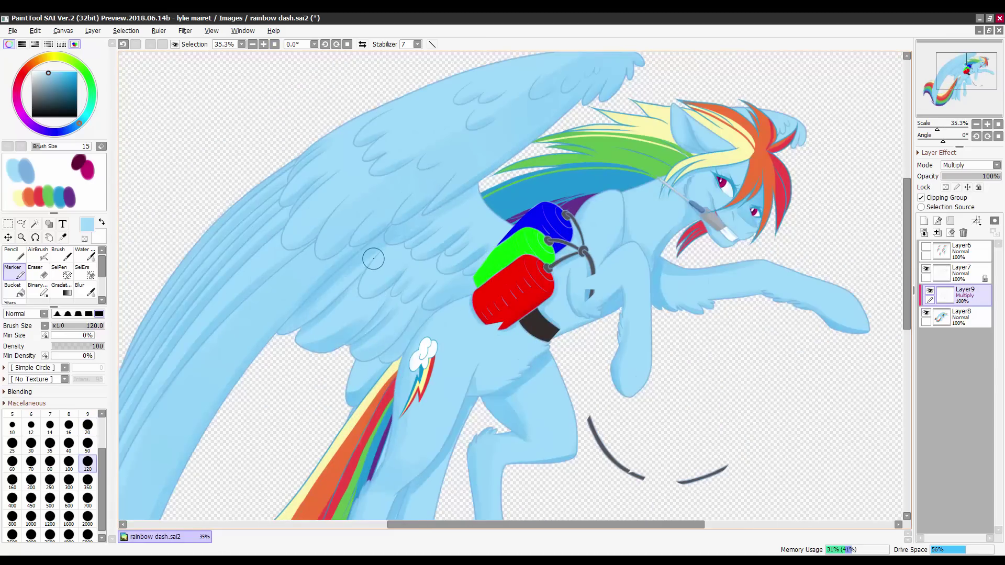
# Reduce the Marker to size 30 and shade the small feathers at the wing tips near the head.
pyautogui.scroll(-6, 373, 259)
pyautogui.scroll(8, 522, 276)
pyautogui.press('[')
pyautogui.press('[')
pyautogui.press('[')
pyautogui.press('[')
pyautogui.press('[')
pyautogui.press('[')
pyautogui.press('[')
pyautogui.press('[')
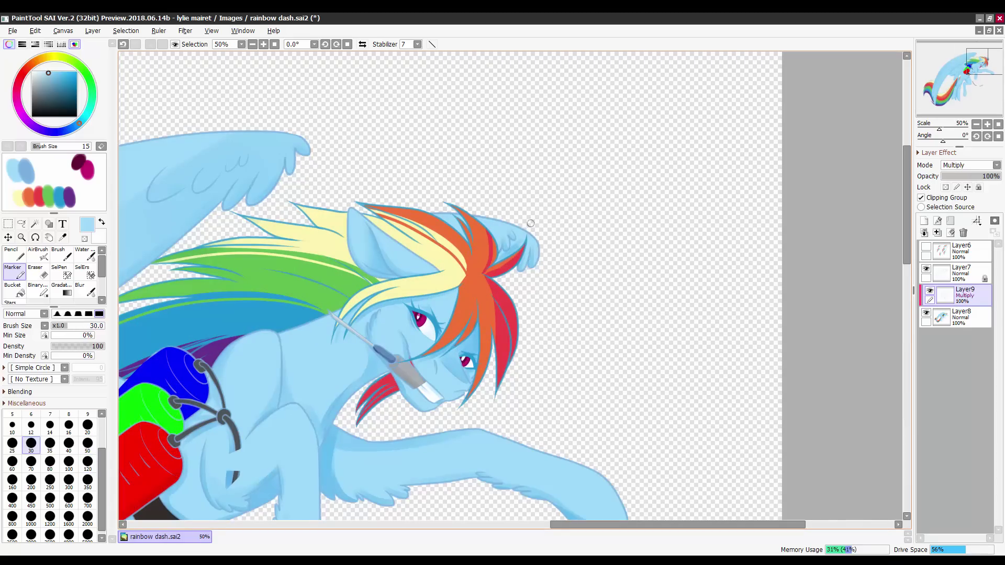
# Add a new clipped Multiply layer above the existing shading layer.
pyautogui.scroll(-5, 436, 193)
pyautogui.press('e')
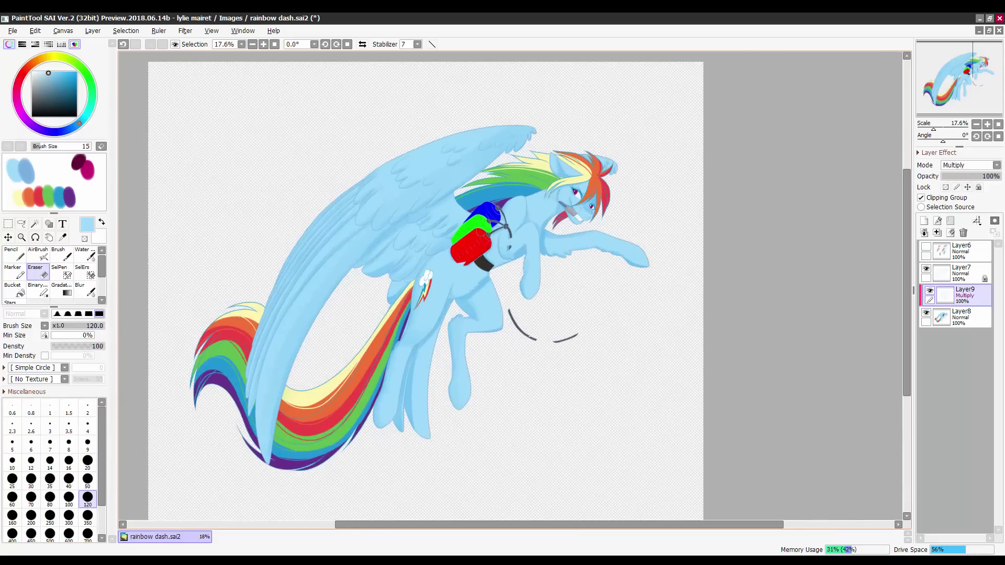
pyautogui.scroll(1, 422, 162)
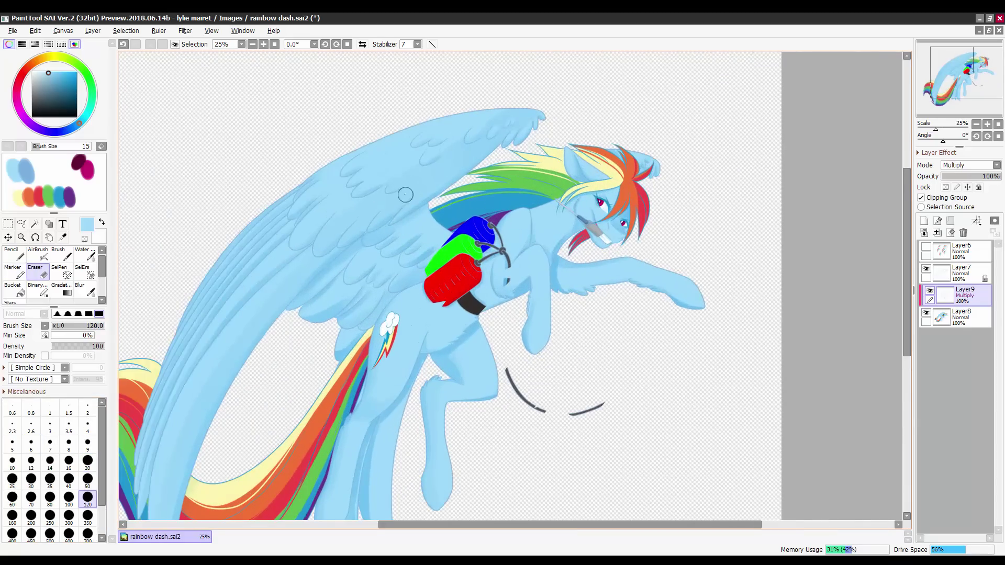
pyautogui.scroll(-2, 417, 185)
pyautogui.scroll(2, 453, 298)
pyautogui.hotkey('ctrl', 'shift', 'n')
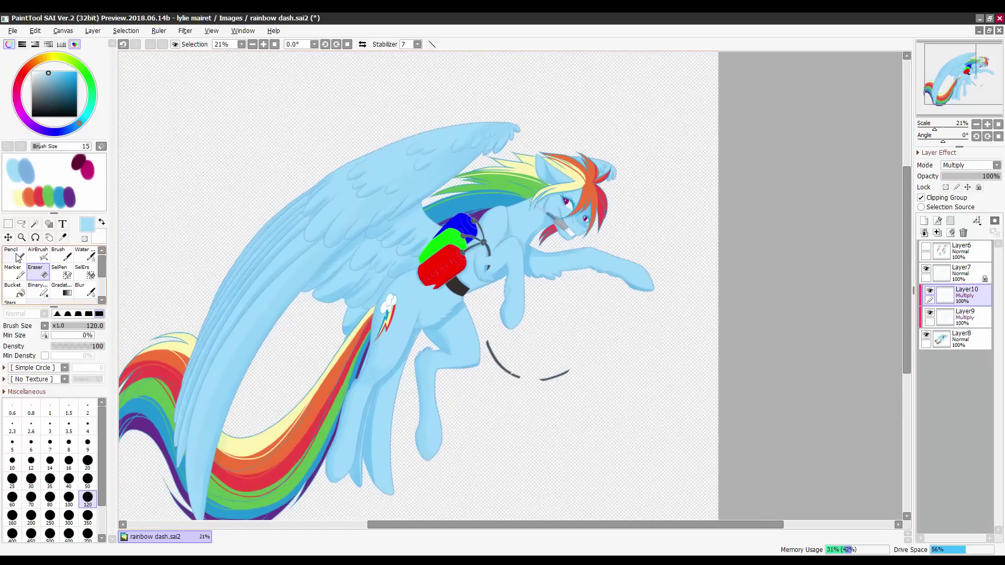
# Select the lower group of wing feathers beside the canisters with the Magic Wand.
pyautogui.press('m')
pyautogui.press('n')
pyautogui.moveTo(453, 298); pyautogui.dragTo(364, 350)
pyautogui.keyDown('alt'); pyautogui.click(282, 272); pyautogui.keyUp('alt')
pyautogui.moveTo(293, 283); pyautogui.dragTo(280, 258)
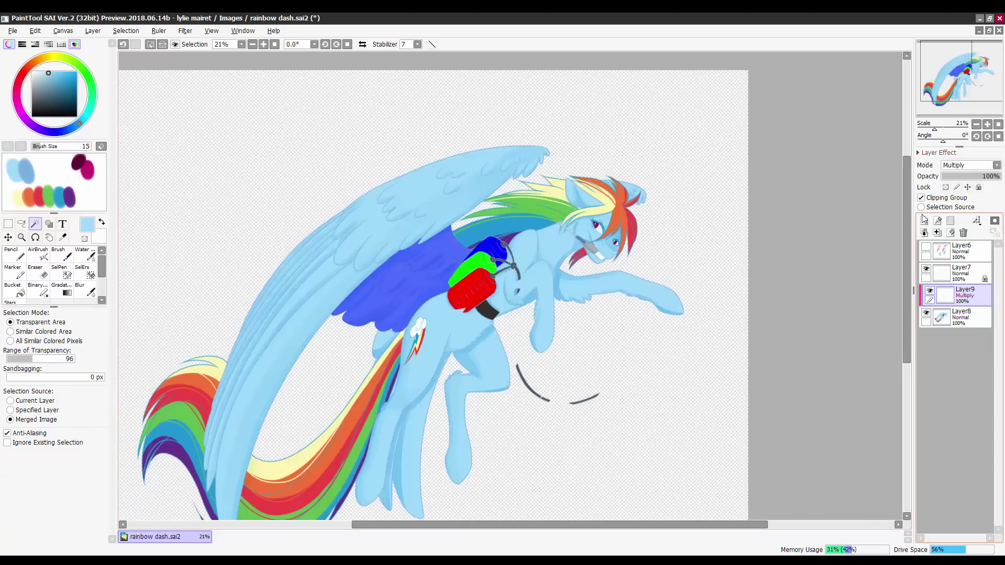
# Airbrush soft shading over the wand-selected wing feathers and legs on a new clipped Multiply layer.
pyautogui.click(924, 219)
pyautogui.click(38, 256)
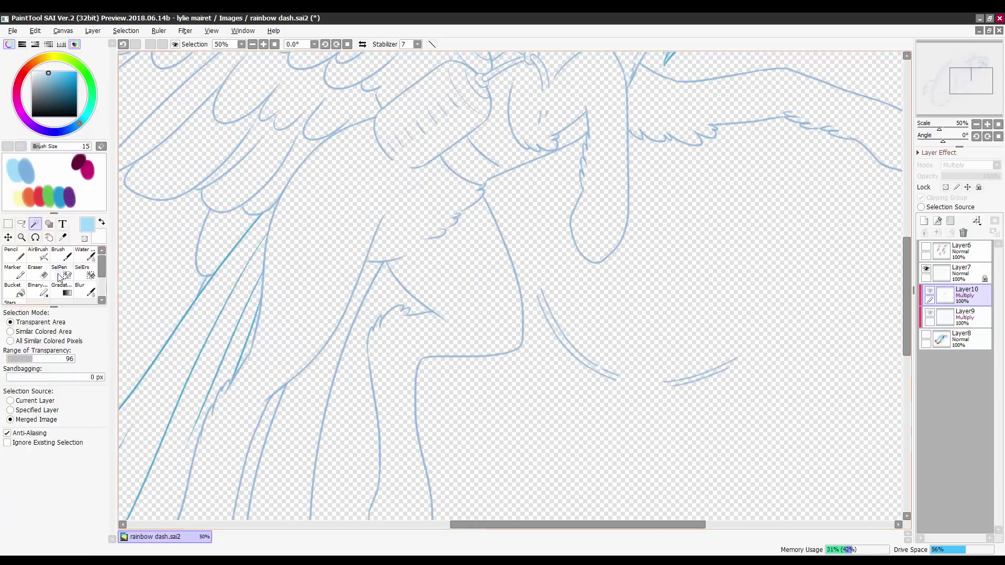
pyautogui.click(519, 288)
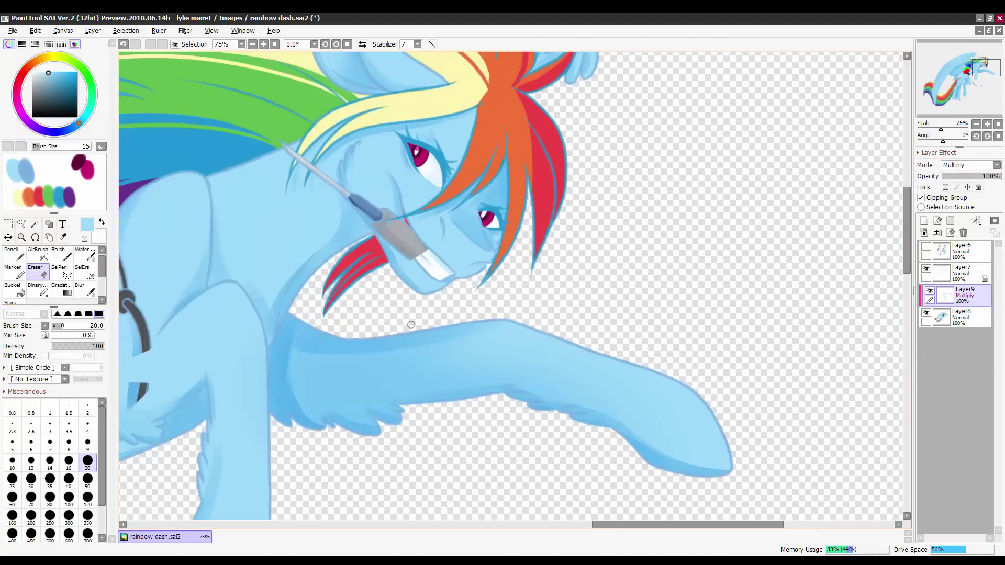
# Clean up the shading along the fur tufts of the extended foreleg with the Eraser at size 20.
pyautogui.moveTo(411, 324); pyautogui.dragTo(393, 220)
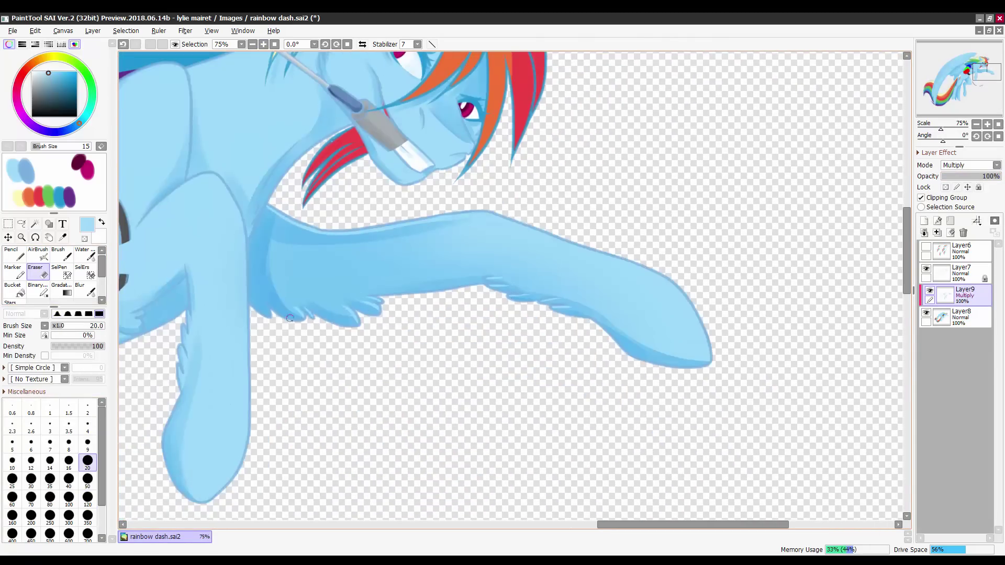
pyautogui.scroll(-2, 290, 317)
pyautogui.scroll(1, 495, 350)
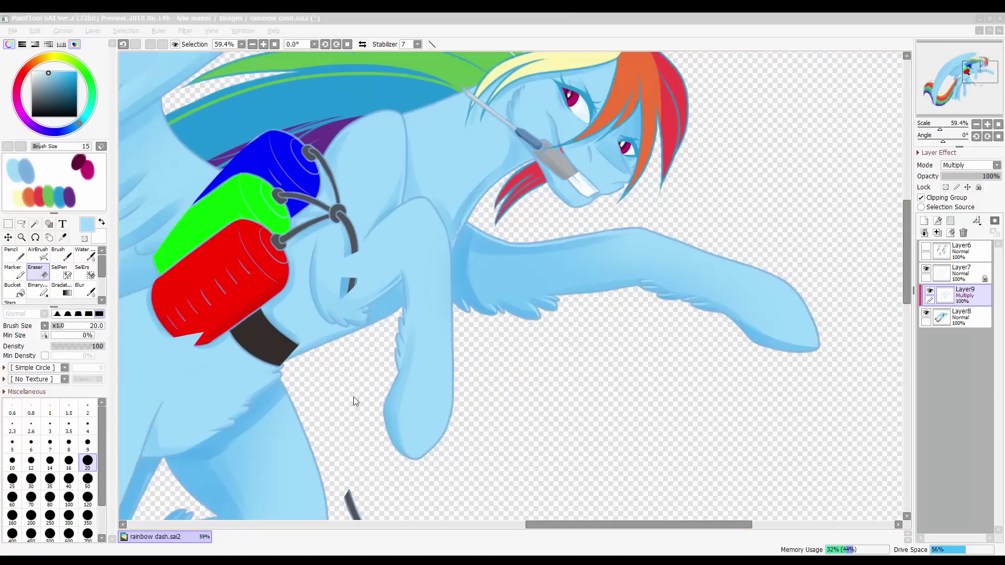
# Clean up the shading along the belly fur and the hind legs with the size 20 Eraser.
pyautogui.scroll(-6, 621, 134)
pyautogui.scroll(3, 550, 251)
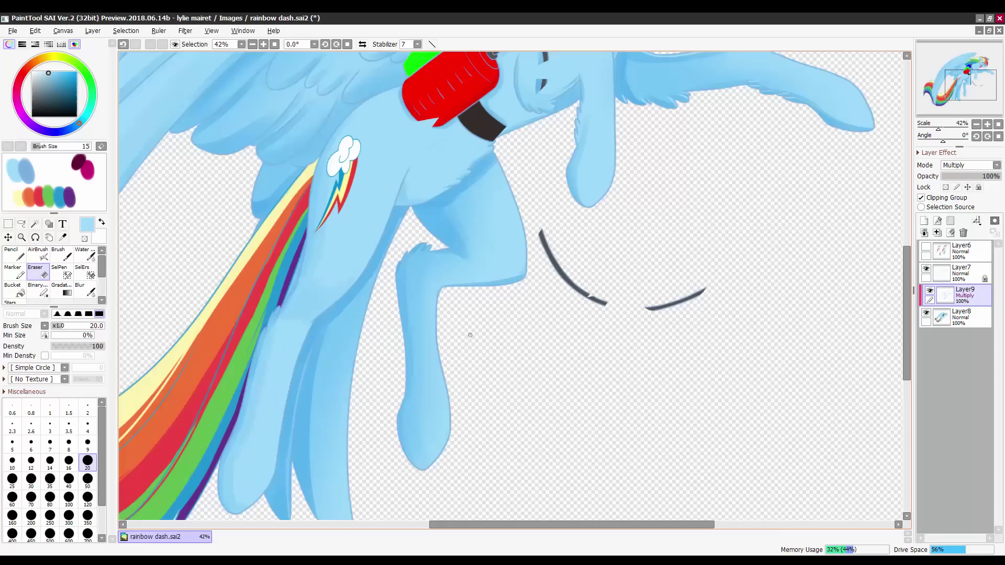
pyautogui.scroll(-2, 523, 314)
pyautogui.scroll(3, 471, 262)
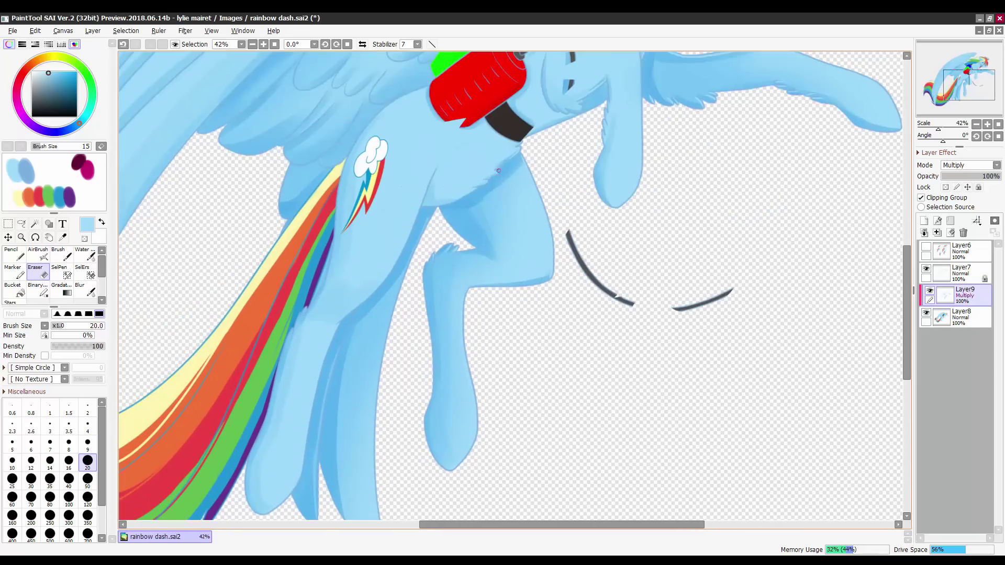
pyautogui.scroll(-4, 497, 304)
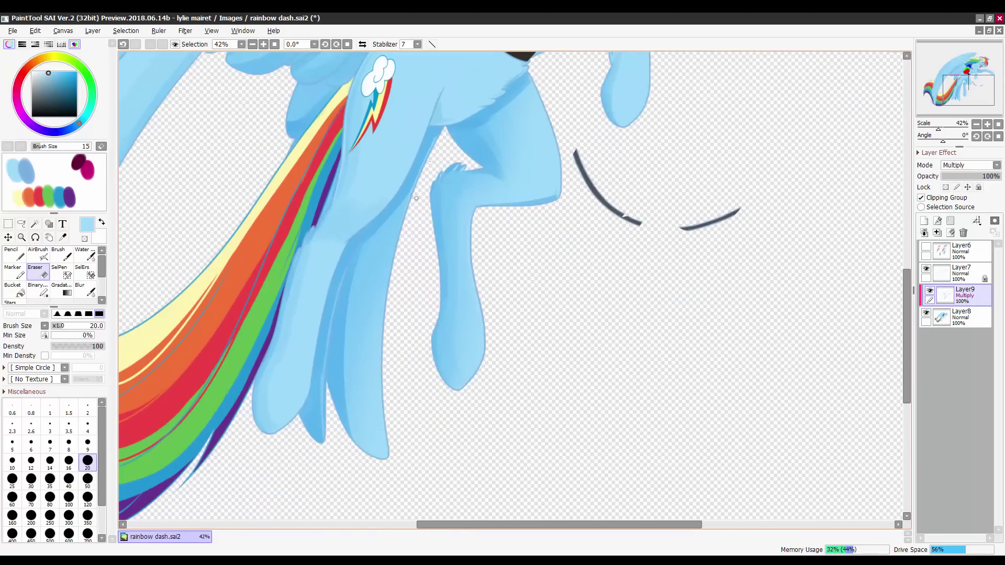
# Erase shading along the edges of the chest and the wing's inner feathers behind the canisters.
pyautogui.scroll(8, 559, 224)
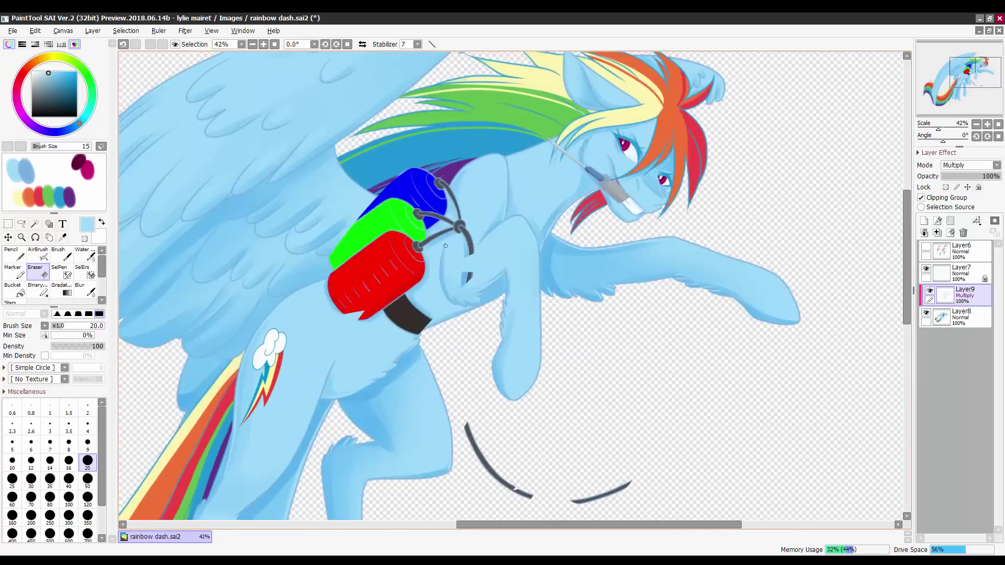
pyautogui.scroll(-1, 397, 210)
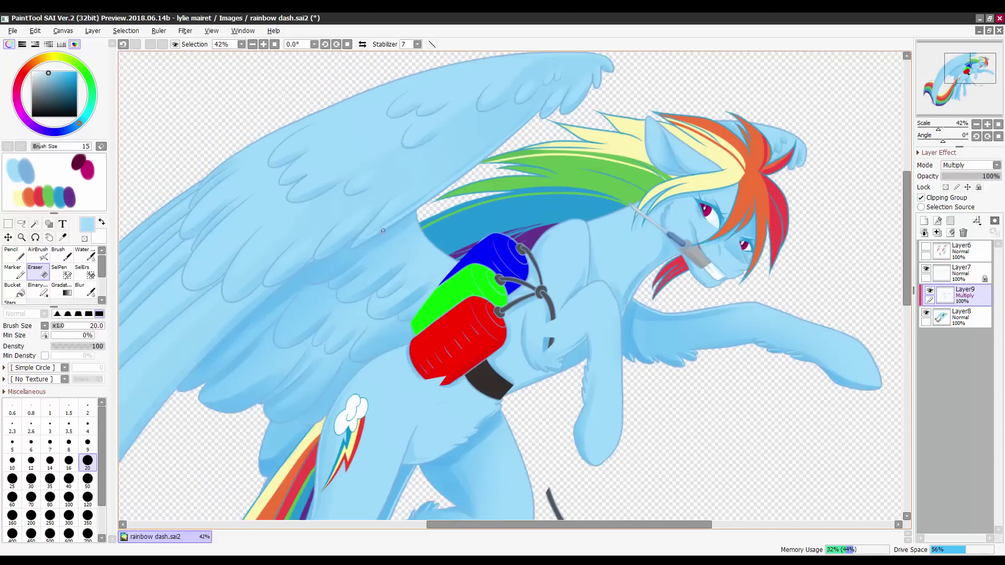
pyautogui.moveTo(447, 310); pyautogui.dragTo(531, 253)
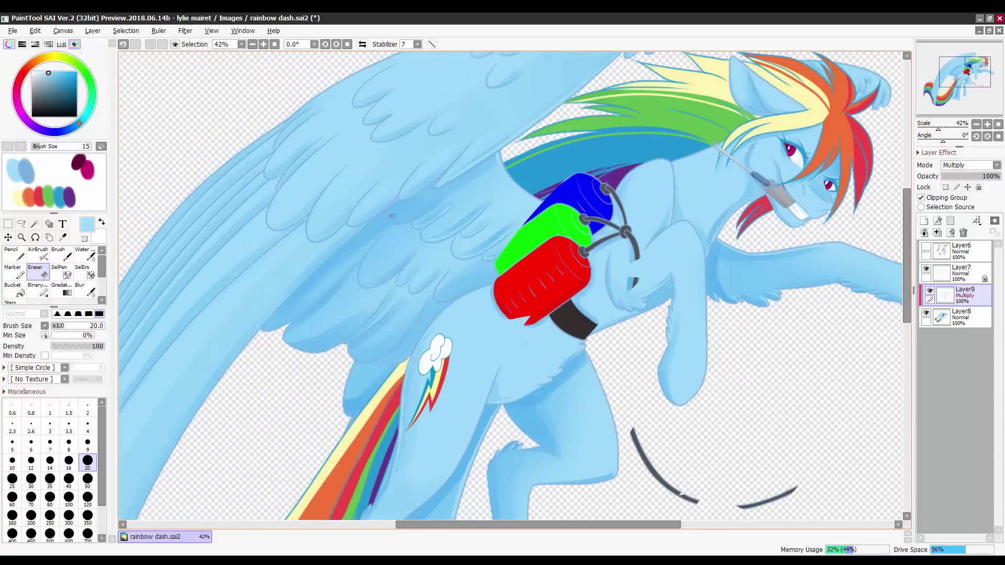
pyautogui.scroll(-2, 399, 283)
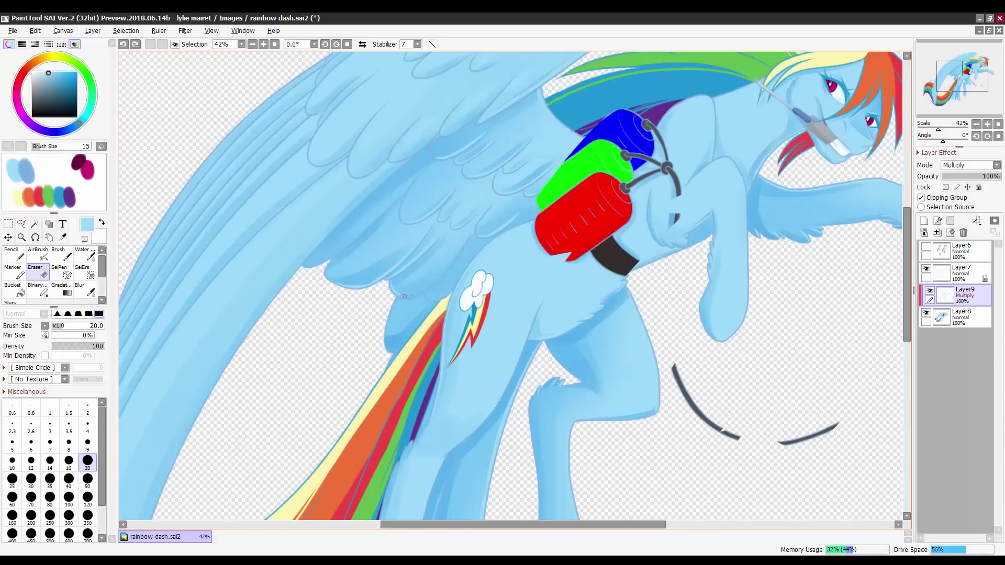
# Erase thin light edges along the wing's long feathers and up to its tip with the size 20 Eraser.
pyautogui.scroll(-4, 395, 333)
pyautogui.scroll(2, 501, 135)
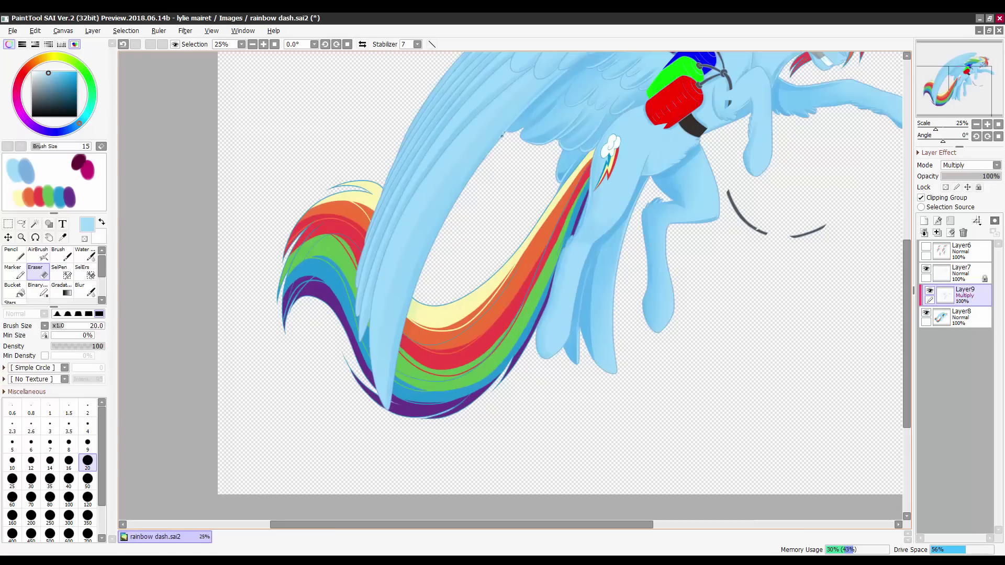
pyautogui.scroll(2, 394, 260)
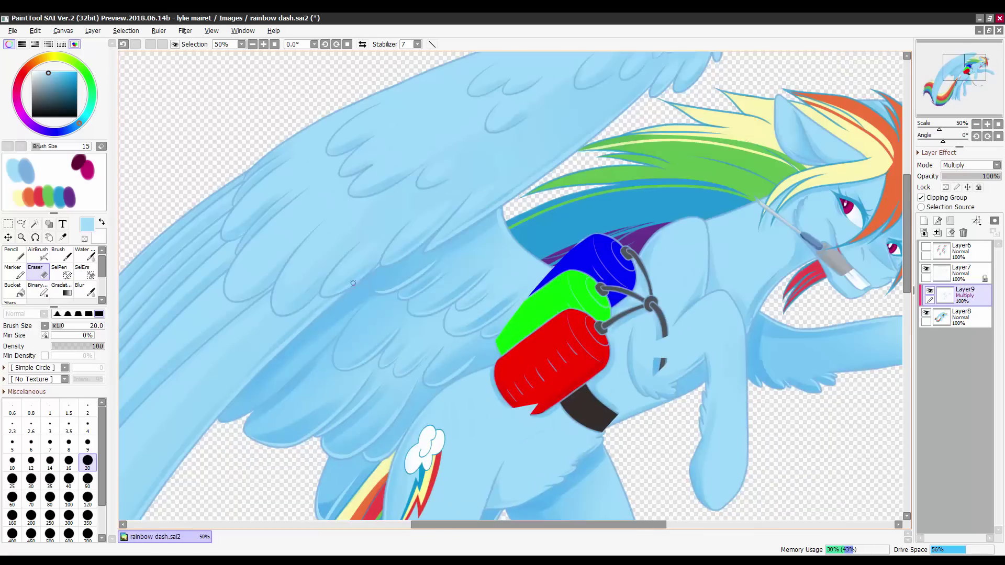
pyautogui.scroll(1, 412, 238)
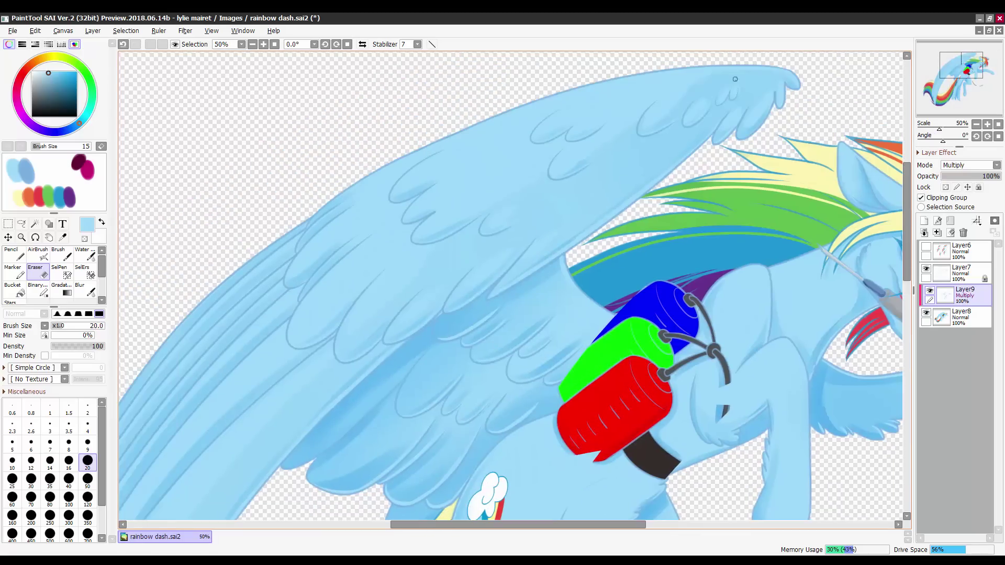
# Pick the strap's dark colour and shade the strap below the red canister with the Marker at size 30.
pyautogui.scroll(-5, 376, 201)
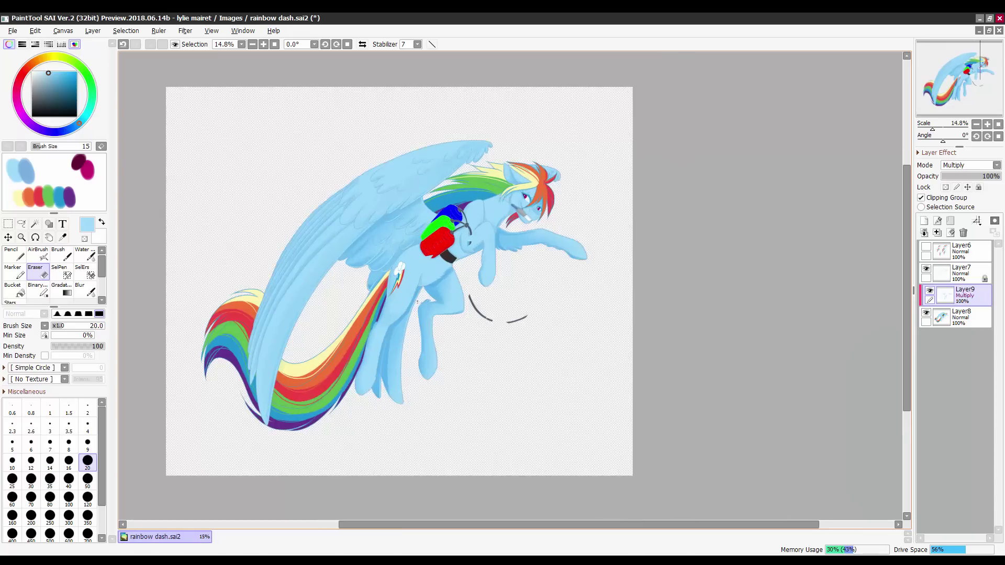
pyautogui.scroll(6, 519, 204)
pyautogui.scroll(-7, 552, 185)
pyautogui.scroll(6, 381, 330)
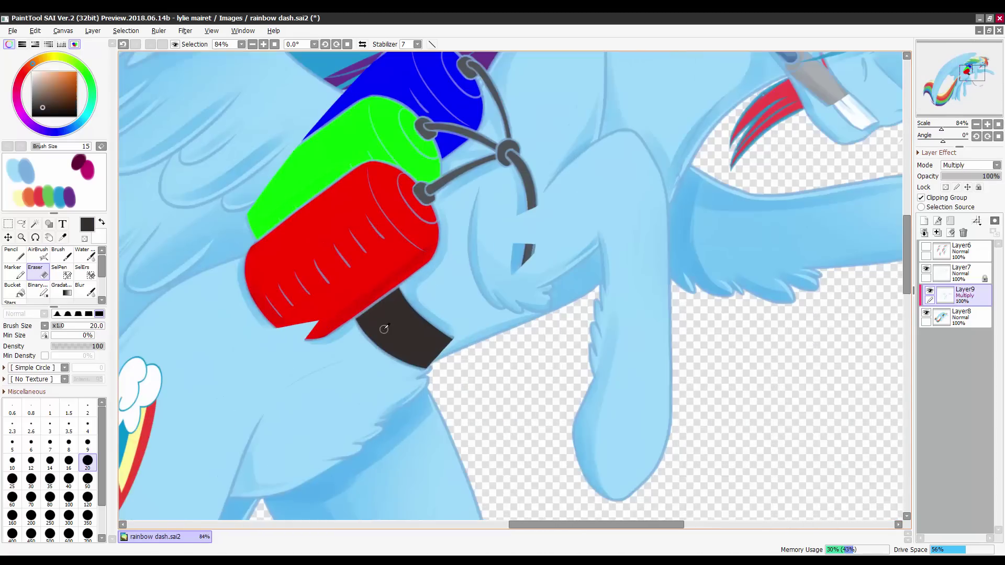
pyautogui.keyDown('alt'); pyautogui.click(387, 328); pyautogui.keyUp('alt')
pyautogui.press('m')
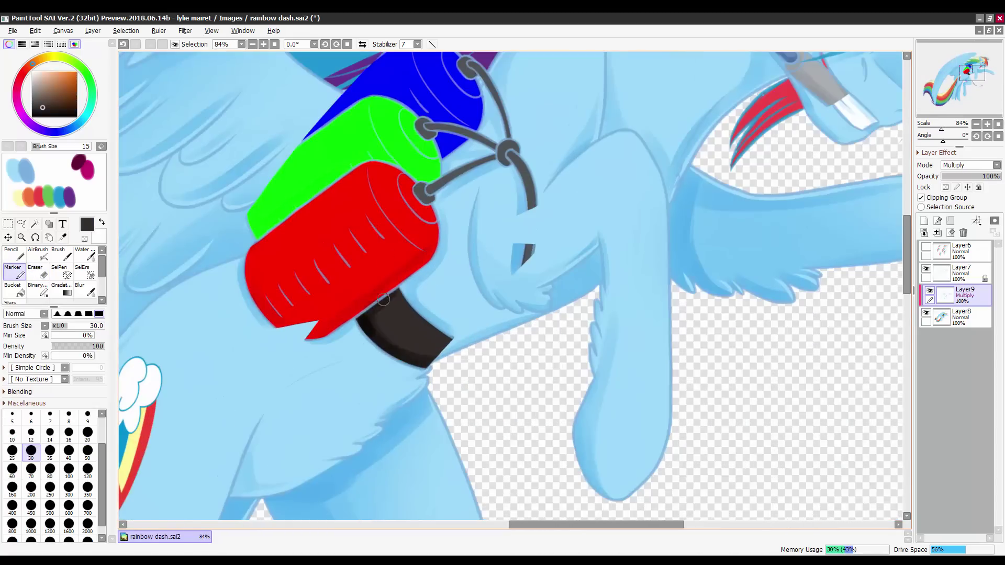
# Pick the hoses' dark grey and shade the canister hoses with the Marker at sizes 20 and 14.
pyautogui.scroll(-6, 383, 298)
pyautogui.scroll(6, 454, 254)
pyautogui.keyDown('alt'); pyautogui.click(454, 254); pyautogui.keyUp('alt')
pyautogui.press('[')
pyautogui.press('[')
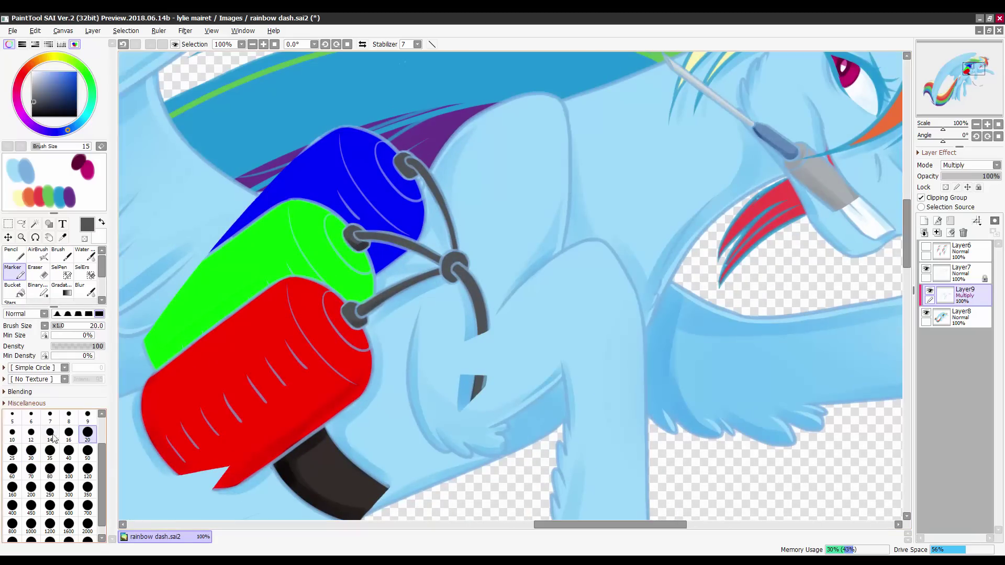
pyautogui.moveTo(444, 254); pyautogui.dragTo(283, 258)
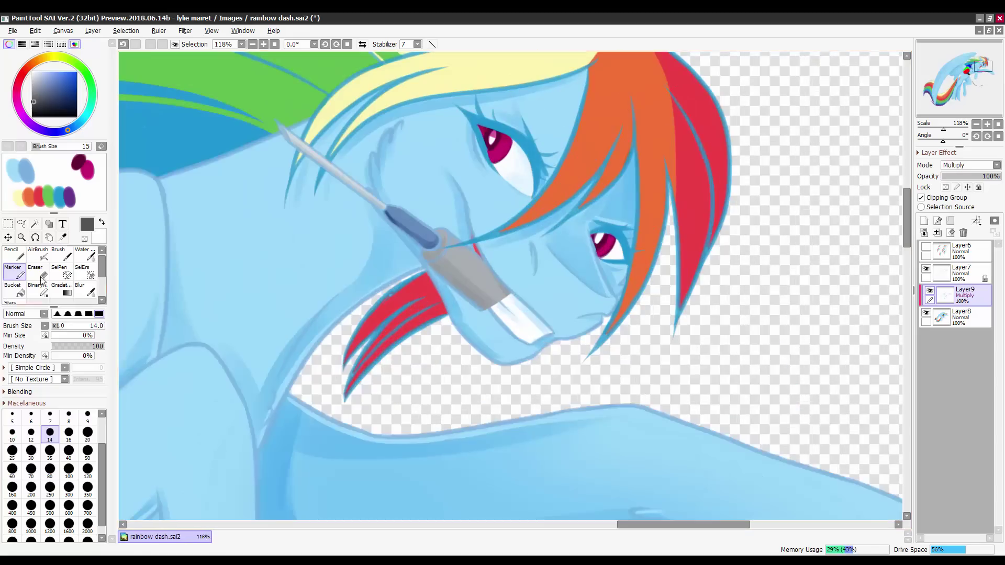
pyautogui.press('e')
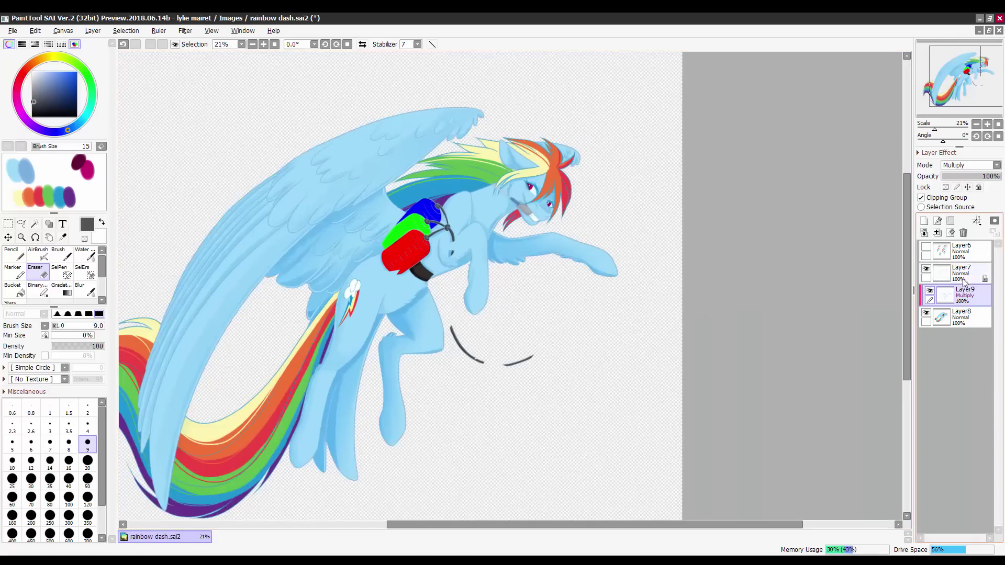
# Select the tail's colour bands from the line art on a new layer and set that layer to Multiply.
pyautogui.click(961, 272)
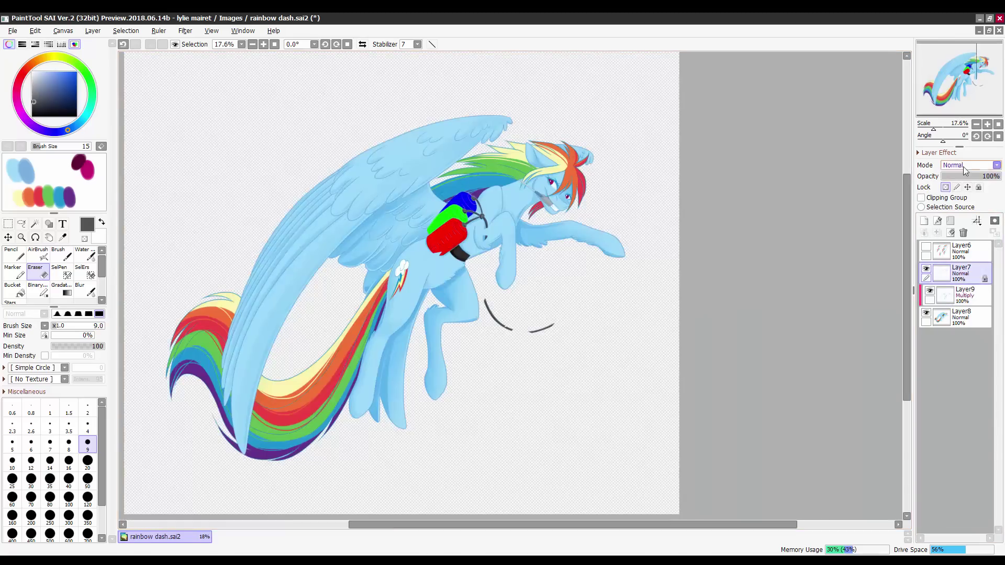
pyautogui.scroll(-1, 510, 220)
pyautogui.scroll(4, 511, 220)
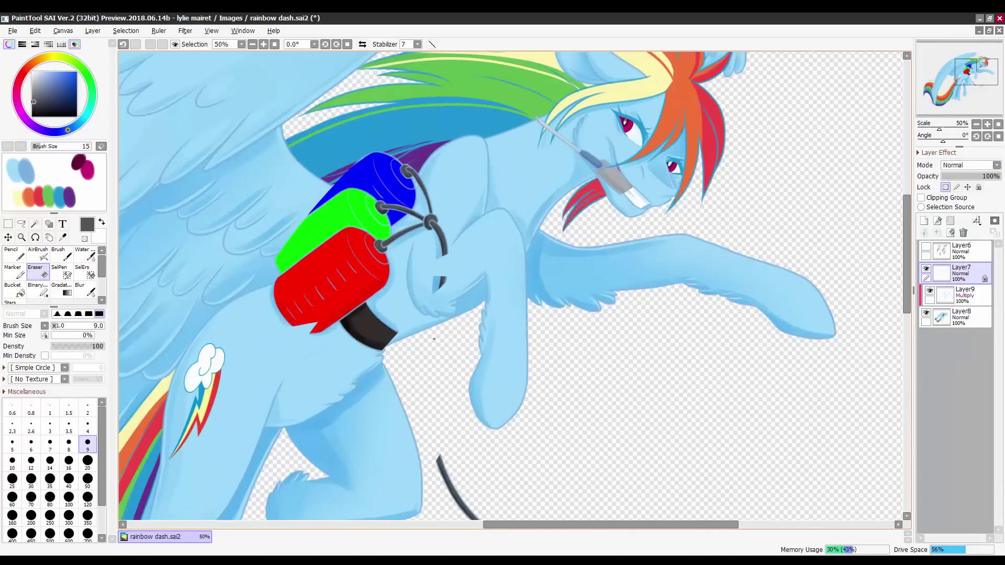
pyautogui.scroll(-3, 433, 338)
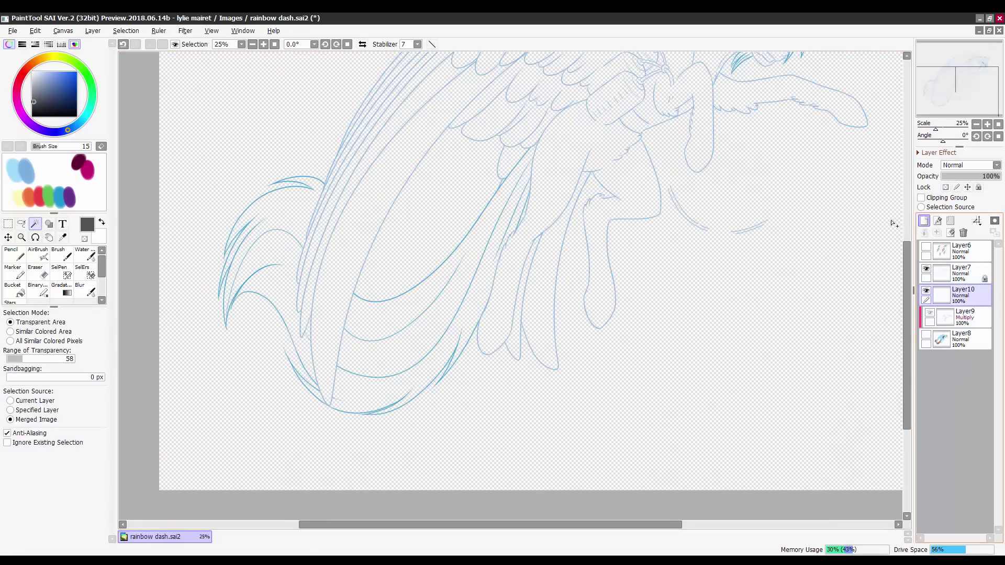
pyautogui.click(449, 254)
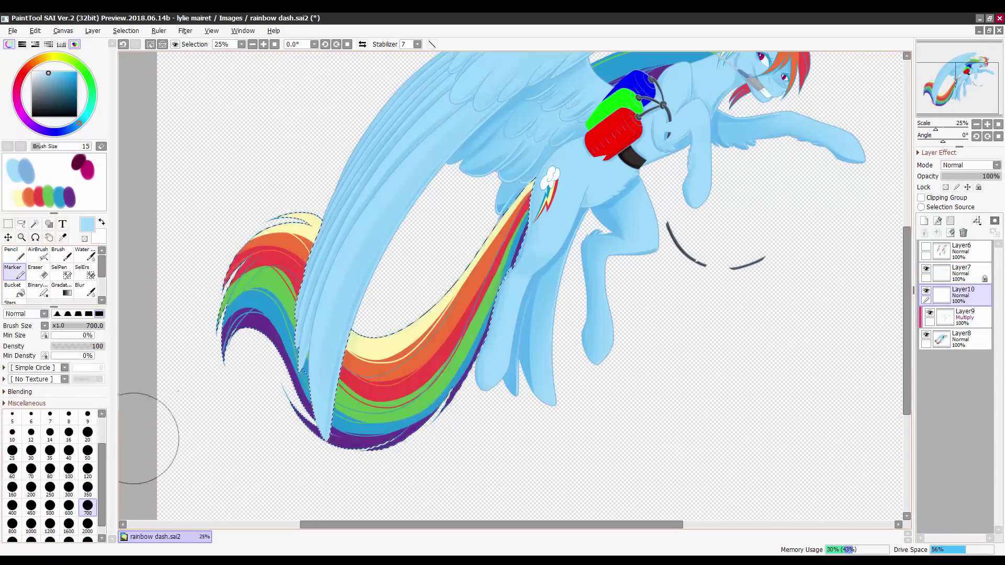
pyautogui.click(971, 165)
pyautogui.click(952, 189)
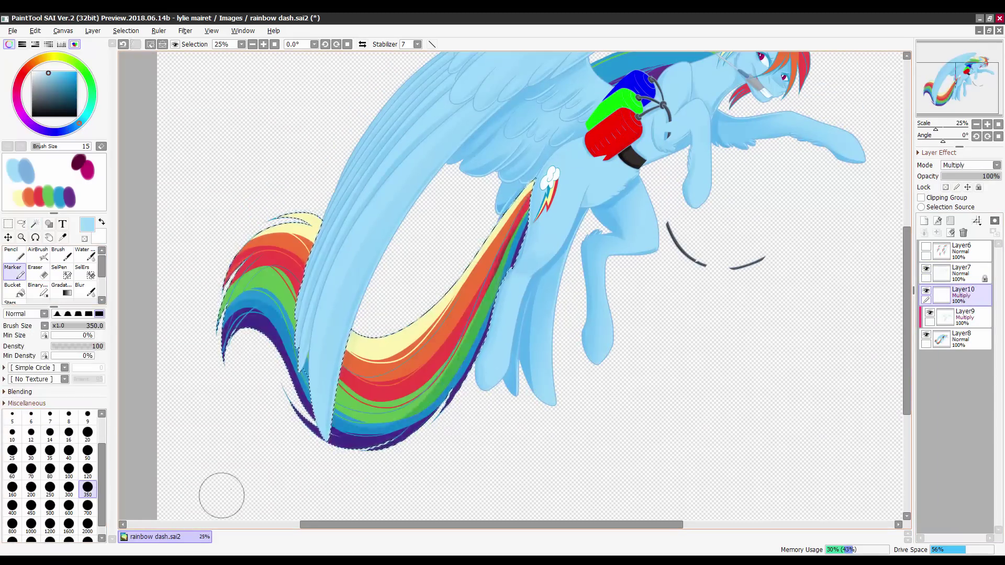
# Shade the selected tail in light blue with the Marker reduced to size 50.
pyautogui.press('[')
pyautogui.press('[')
pyautogui.press('[')
pyautogui.press('[')
pyautogui.press('[')
pyautogui.press('[')
pyautogui.press('[')
pyautogui.press('[')
pyautogui.press('[')
pyautogui.press('[')
pyautogui.moveTo(264, 225); pyautogui.dragTo(196, 248)
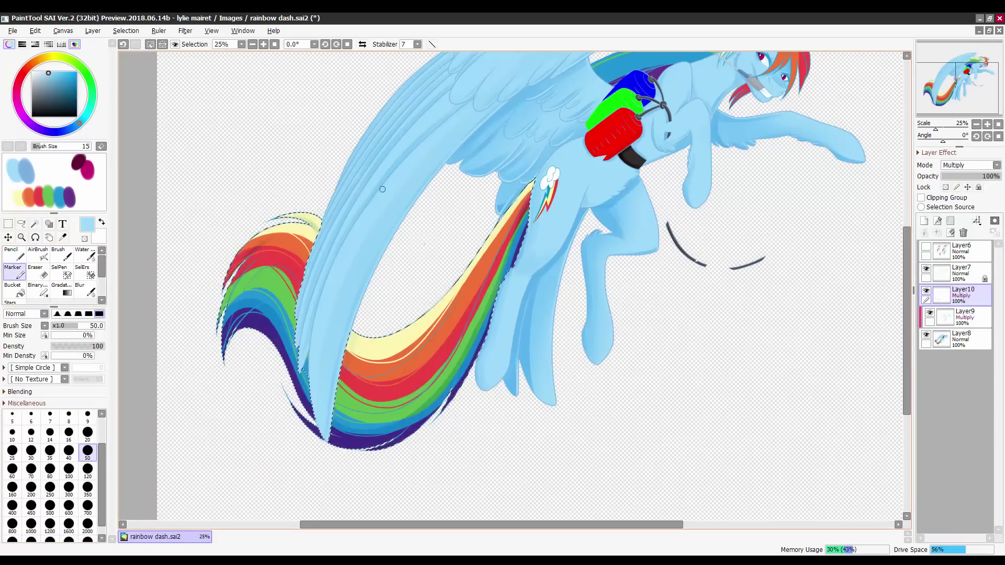
# Carve highlights out of the tail shading with the Eraser at sizes 20 and 50, and clear the selection.
pyautogui.press('e')
pyautogui.scroll(1, 186, 353)
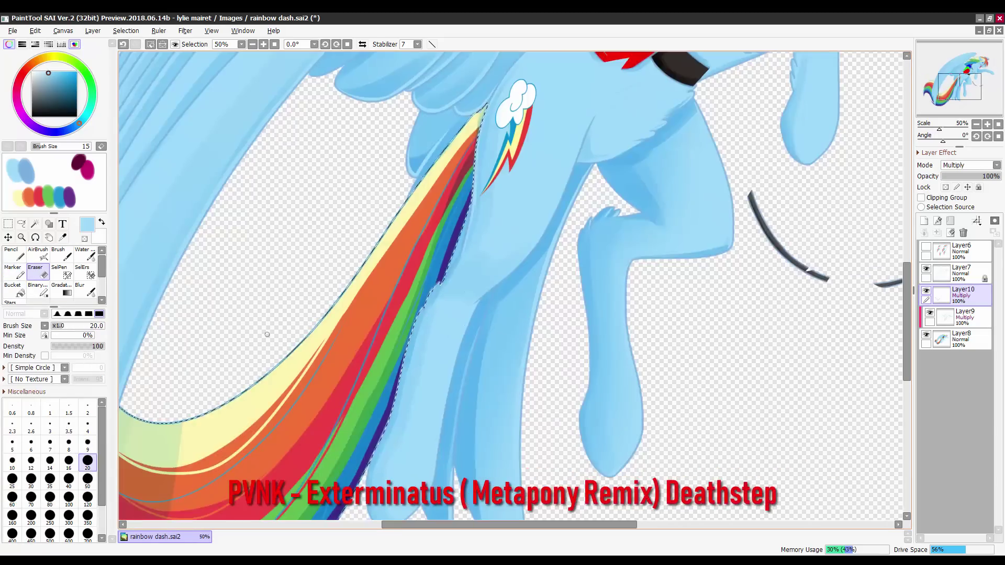
pyautogui.moveTo(209, 502); pyautogui.dragTo(278, 335)
pyautogui.moveTo(298, 426)
pyautogui.mouseDown()
pyautogui.moveTo(319, 380)
pyautogui.moveTo(506, 425)
pyautogui.mouseUp()
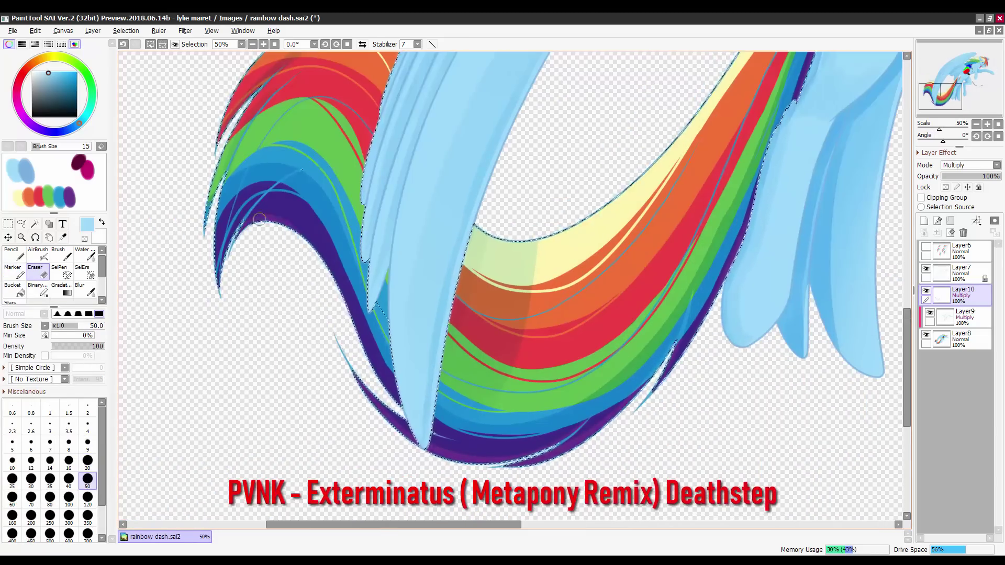
pyautogui.scroll(-3, 313, 173)
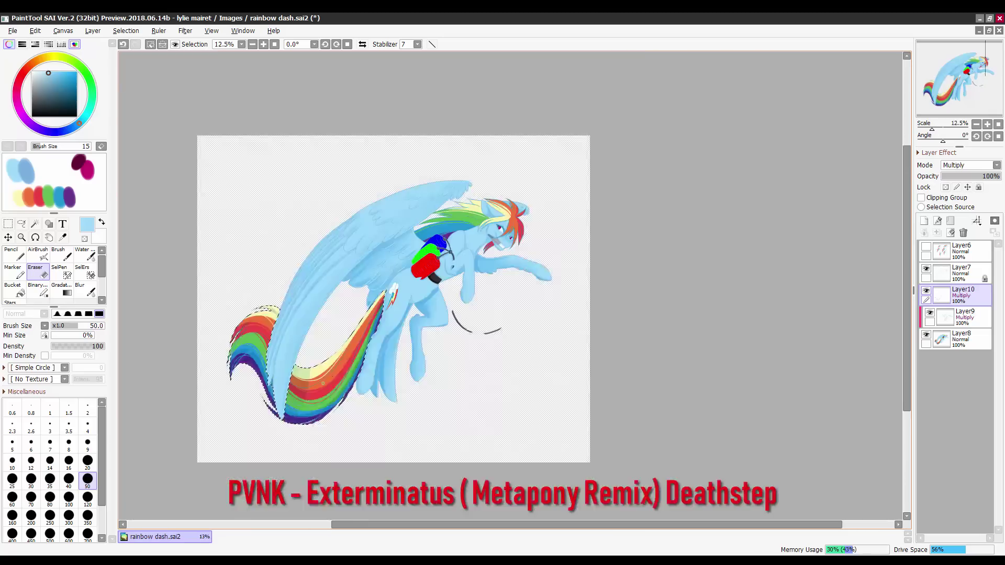
pyautogui.click(149, 46)
# Hide the colour layer and select the mane and forelock sections from the line art with the Magic Wand.
pyautogui.scroll(3, 471, 225)
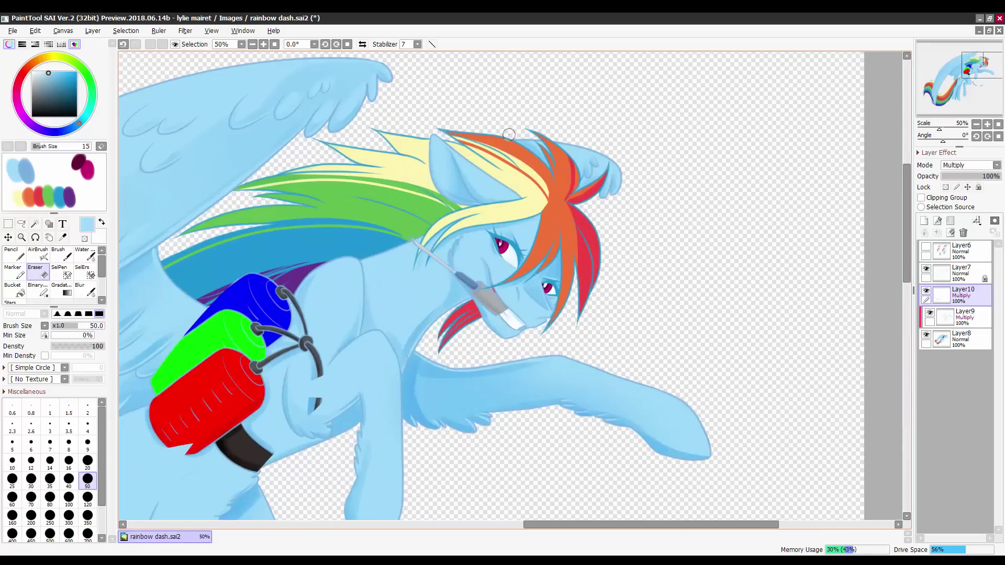
pyautogui.press('w')
pyautogui.click(926, 335)
pyautogui.click(925, 247)
pyautogui.click(926, 246)
pyautogui.click(309, 207)
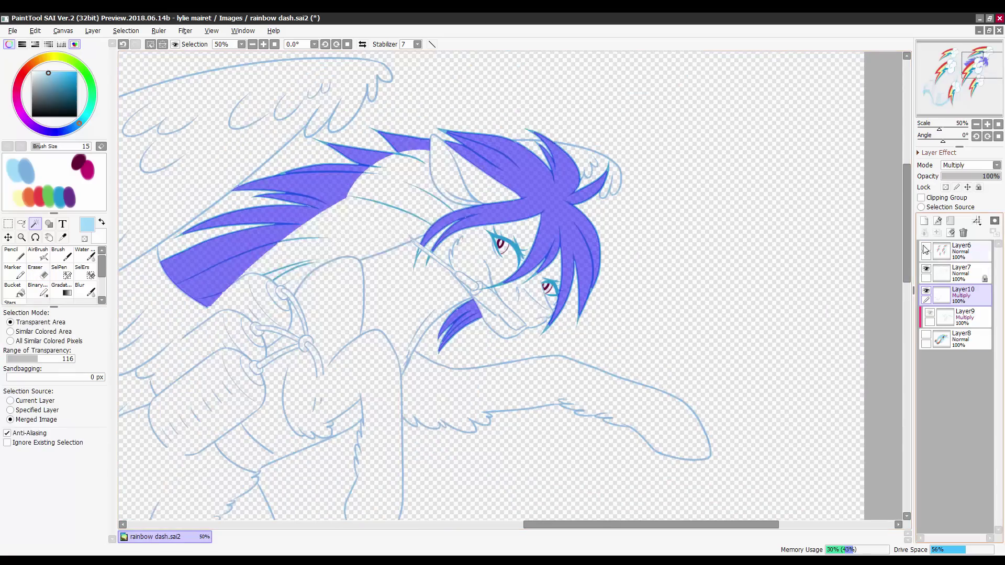
# Pick the body's light blue and shade the selected mane with the Marker at size 50.
pyautogui.press('c')
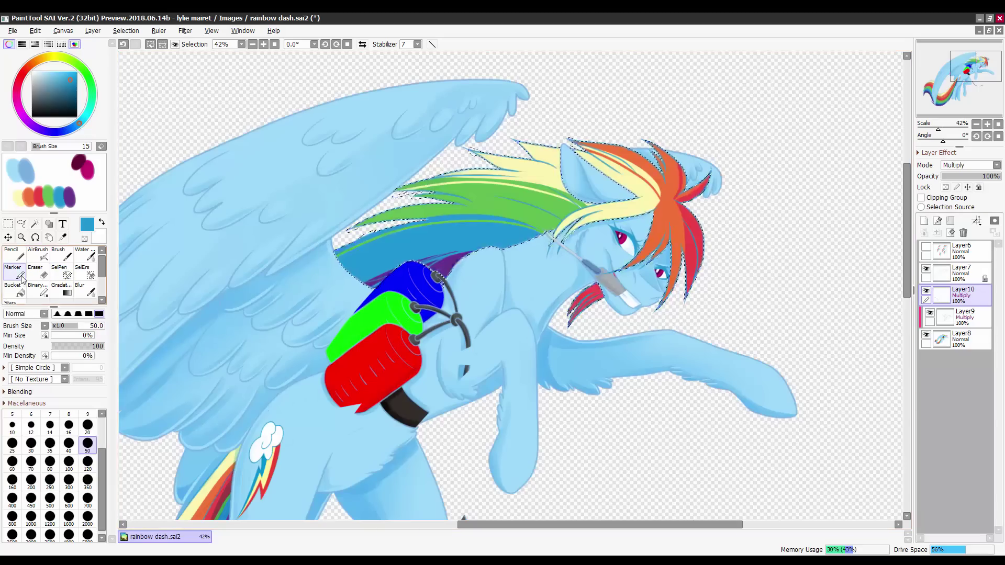
pyautogui.keyDown('alt'); pyautogui.click(303, 372); pyautogui.keyUp('alt')
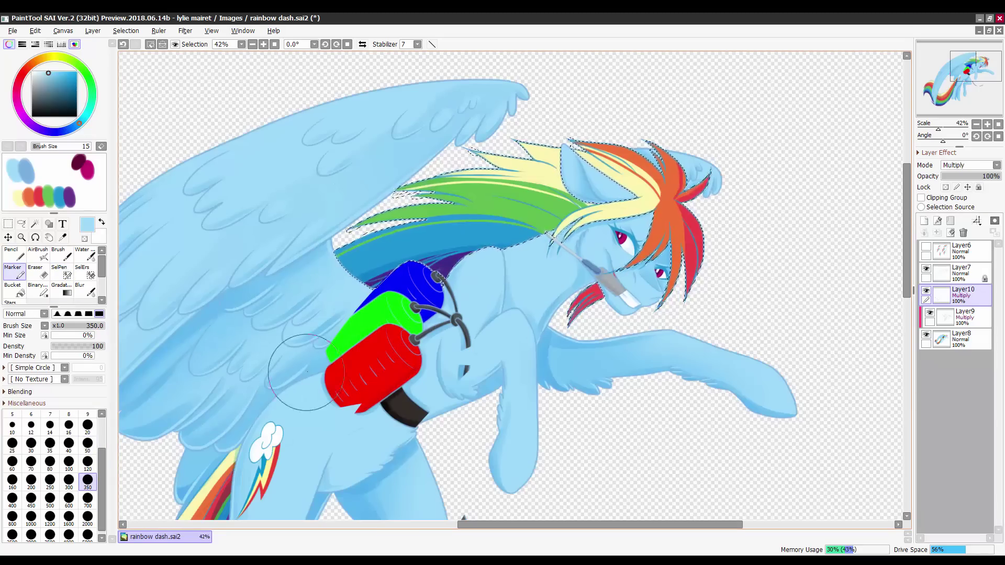
pyautogui.moveTo(391, 215); pyautogui.dragTo(413, 215)
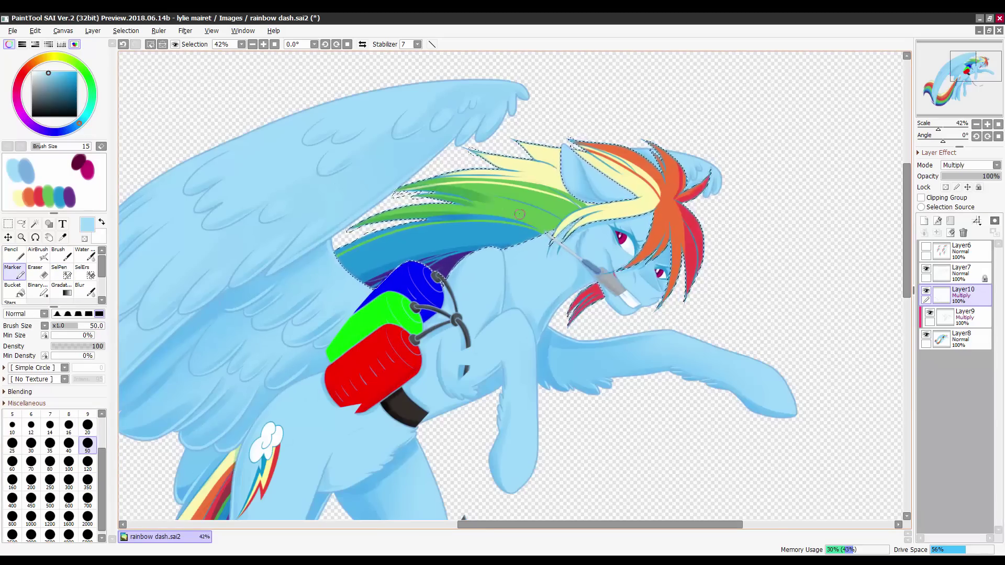
pyautogui.moveTo(504, 247); pyautogui.dragTo(401, 254)
pyautogui.moveTo(267, 274); pyautogui.dragTo(219, 300)
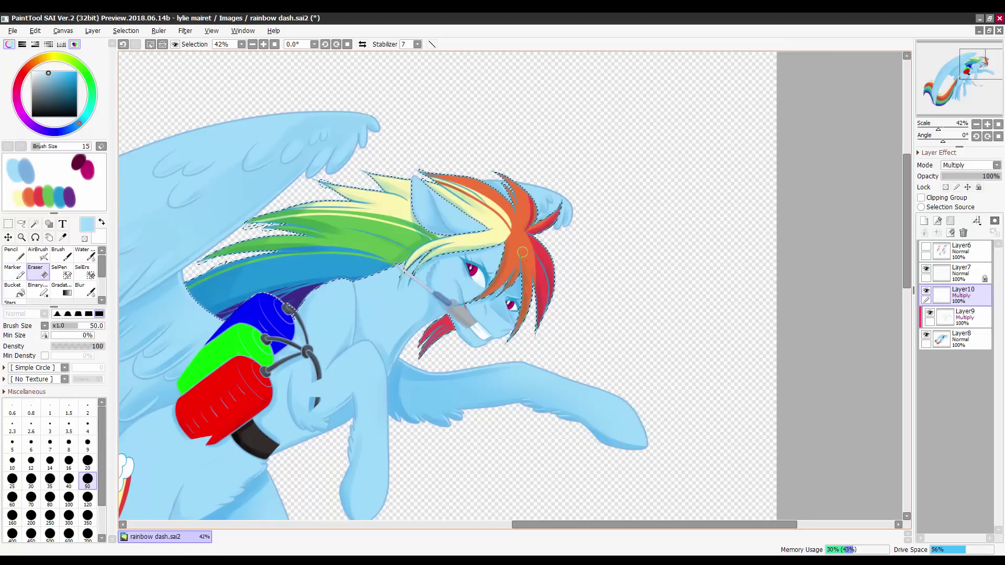
# Carve highlights out of the mane shading with the Eraser at sizes 50 and 20.
pyautogui.moveTo(518, 204); pyautogui.dragTo(627, 174)
pyautogui.click(45, 275)
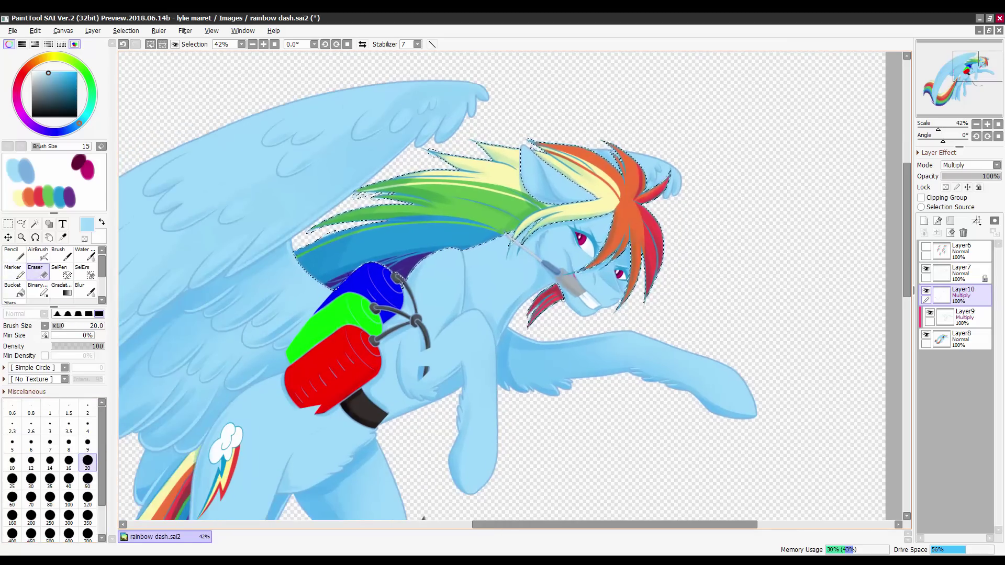
pyautogui.moveTo(523, 236); pyautogui.dragTo(339, 263)
# Clip the mane and tail shading layer to the artwork below, and save the file with the selection cleared.
pyautogui.click(921, 197)
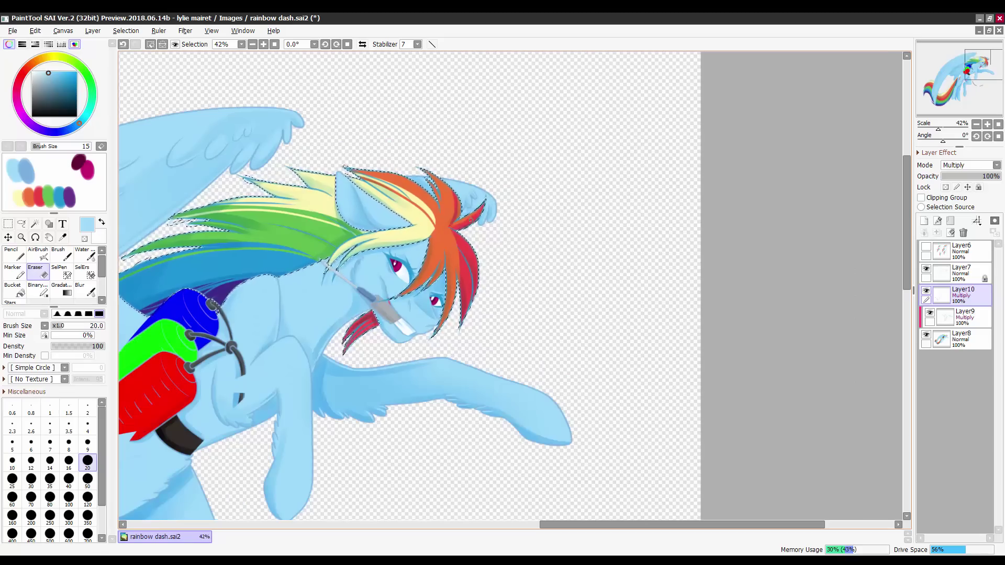
pyautogui.scroll(-4, 738, 204)
pyautogui.hotkey('ctrl', 'd')
pyautogui.scroll(3, 504, 184)
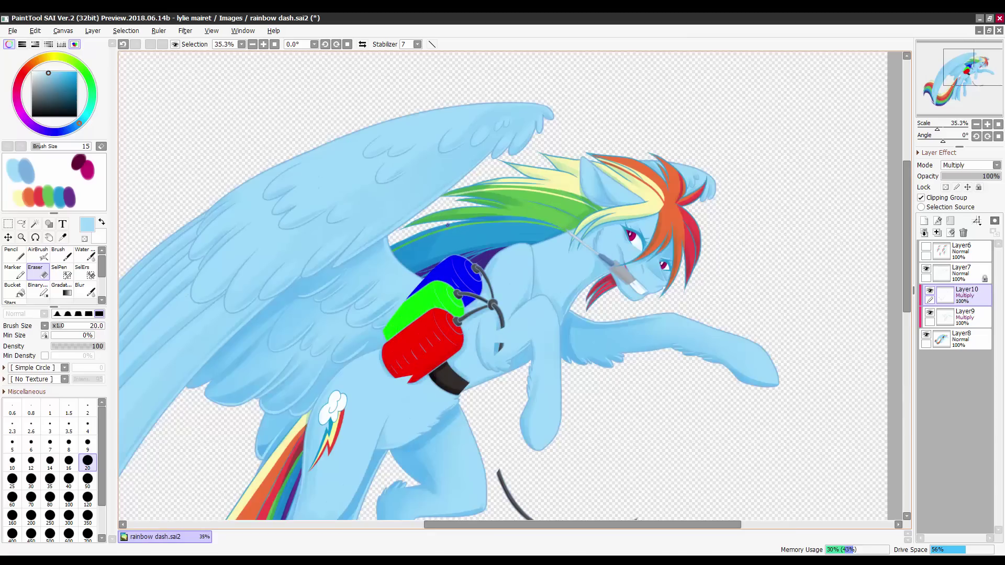
pyautogui.scroll(-3, 458, 196)
pyautogui.scroll(1, 457, 195)
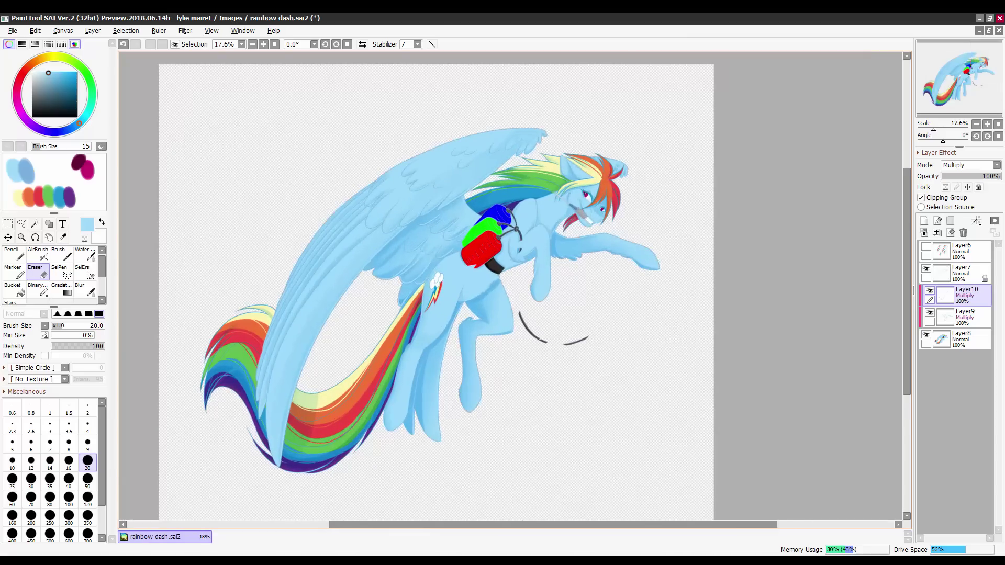
pyautogui.hotkey('ctrl', 's')
# Touch up the mane shading around the face with the size 20 Marker and Eraser, and merge the two Multiply layers.
pyautogui.scroll(3, 557, 204)
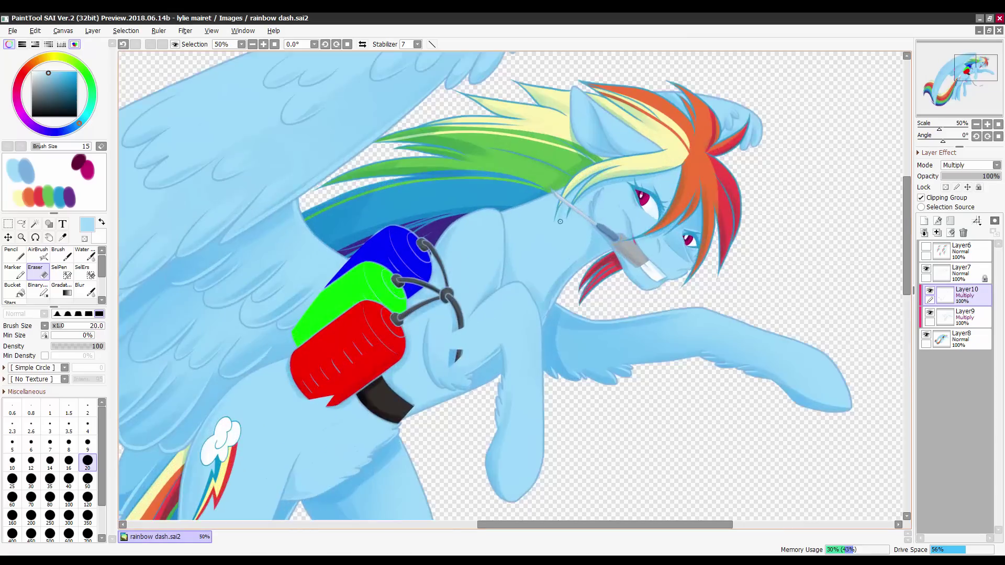
pyautogui.scroll(2, 560, 222)
pyautogui.press('m')
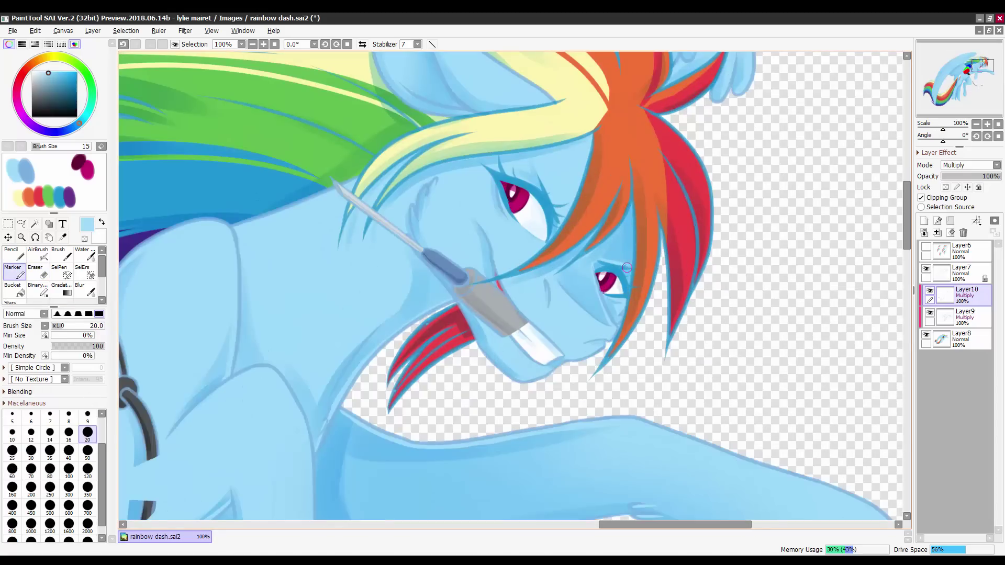
pyautogui.scroll(-4, 627, 268)
pyautogui.scroll(3, 626, 267)
pyautogui.press('e')
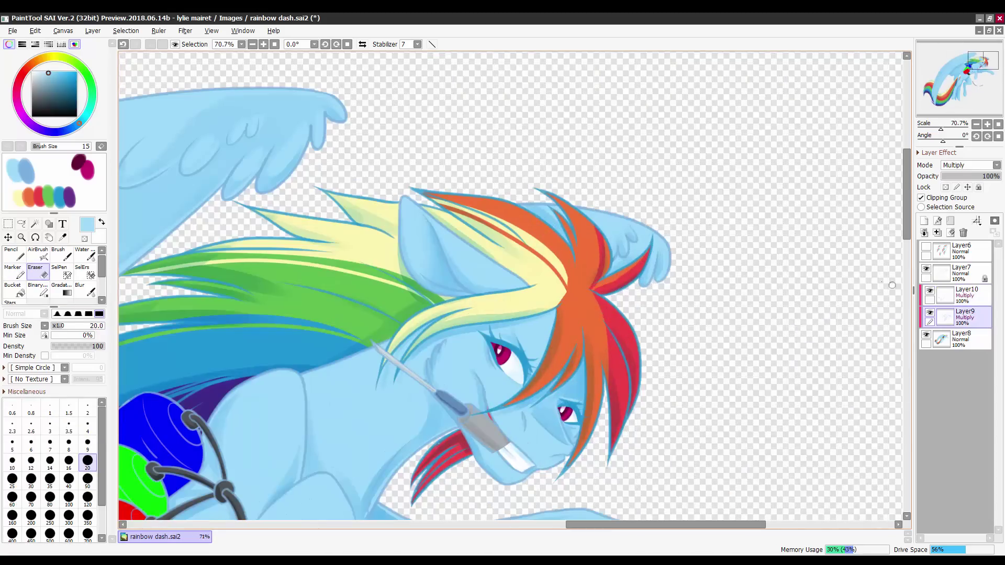
pyautogui.click(962, 233)
pyautogui.hotkey('ctrl', '0')
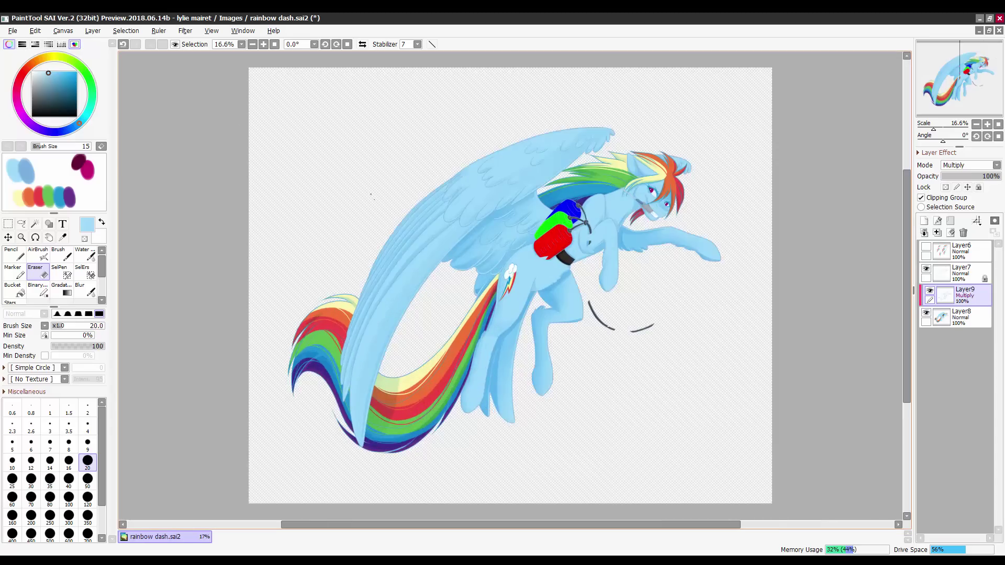
# Examine the shading across the whole pony, both in full view and close up.
pyautogui.scroll(-1, 372, 196)
pyautogui.scroll(2, 356, 157)
pyautogui.scroll(-2, 335, 104)
pyautogui.scroll(1, 312, 58)
pyautogui.scroll(3, 573, 216)
pyautogui.scroll(-3, 531, 195)
pyautogui.scroll(3, 523, 235)
pyautogui.scroll(-2, 471, 235)
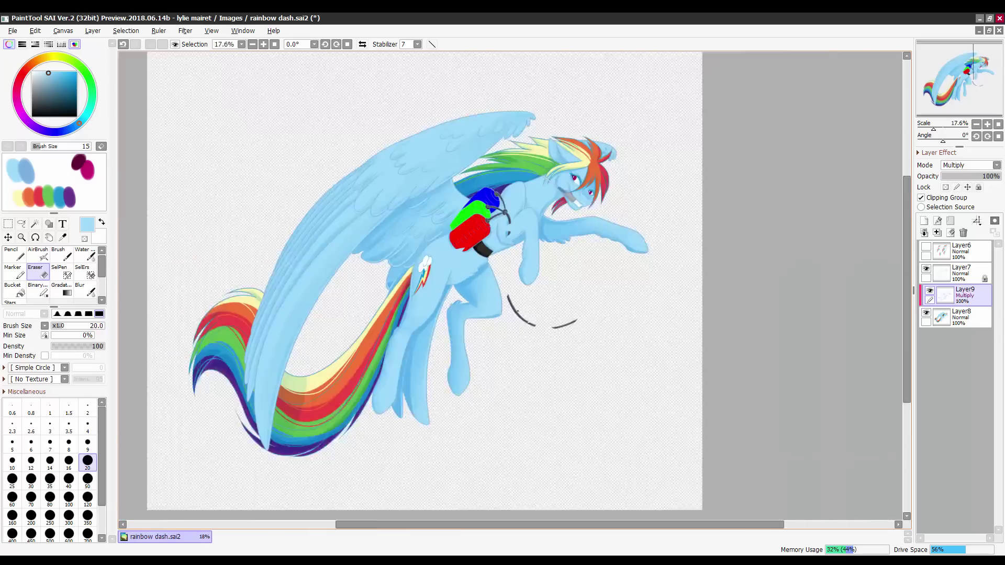
# Add a new clipped layer for the canisters' shading and set it to Multiply.
pyautogui.scroll(4, 476, 236)
pyautogui.click(923, 220)
pyautogui.click(921, 197)
pyautogui.moveTo(457, 341); pyautogui.dragTo(505, 367)
pyautogui.keyDown('alt'); pyautogui.click(568, 131); pyautogui.keyUp('alt')
pyautogui.press('e')
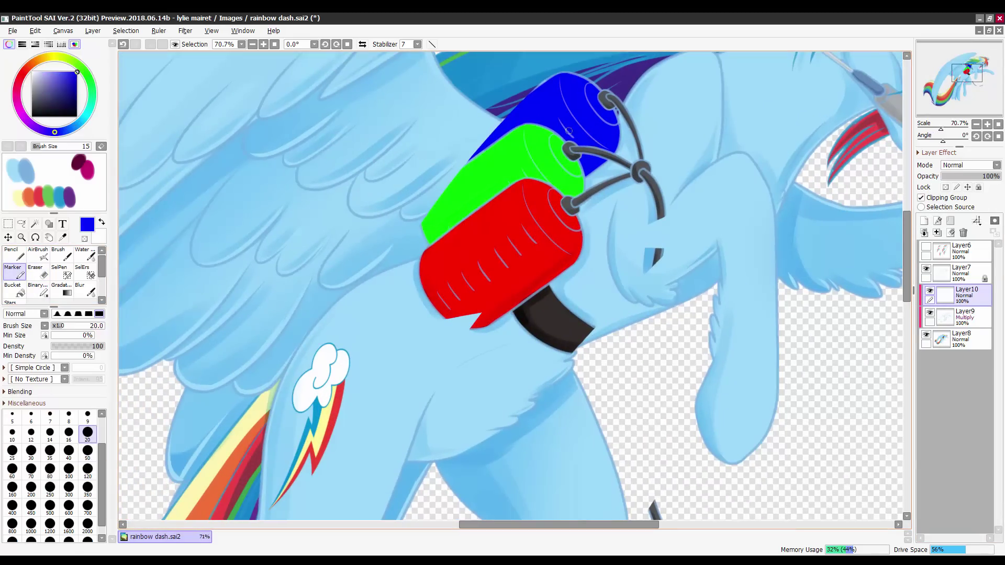
pyautogui.click(971, 165)
pyautogui.click(958, 179)
# Shade the blue canister in dark blue with the Marker and clean up the shading with the size 50 Eraser.
pyautogui.keyDown('alt'); pyautogui.click(586, 167); pyautogui.keyUp('alt')
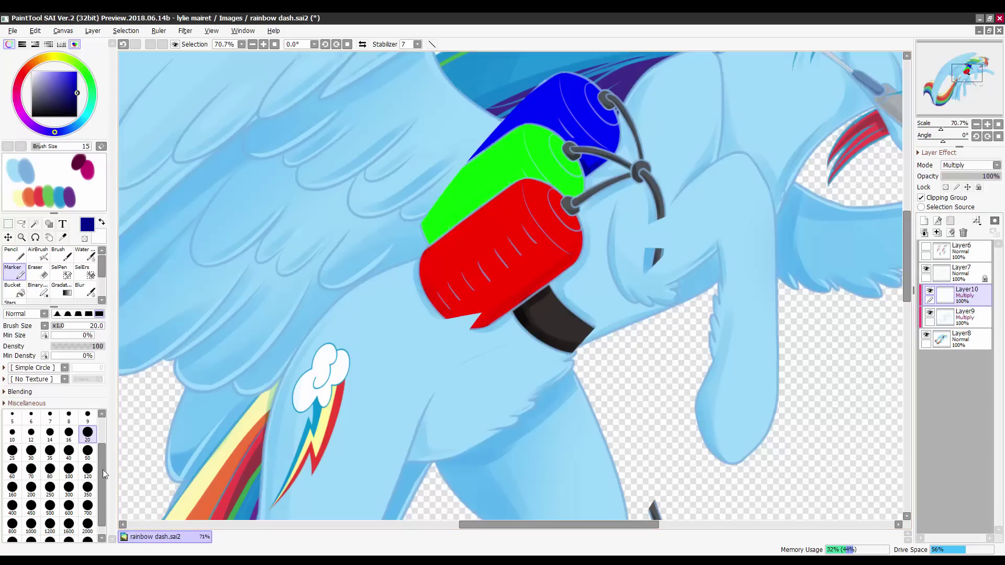
pyautogui.click(87, 450)
pyautogui.press('e')
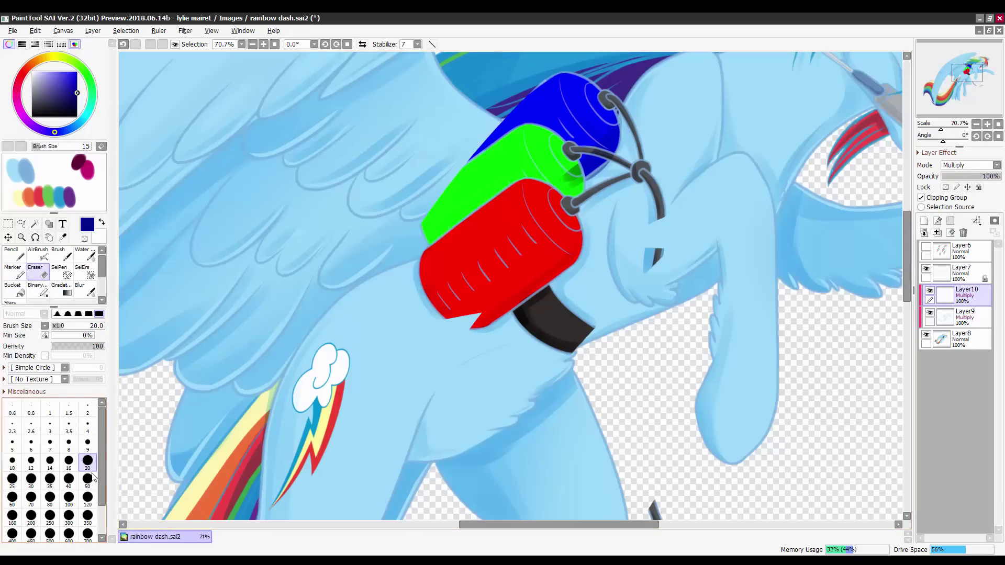
pyautogui.scroll(-2, 608, 111)
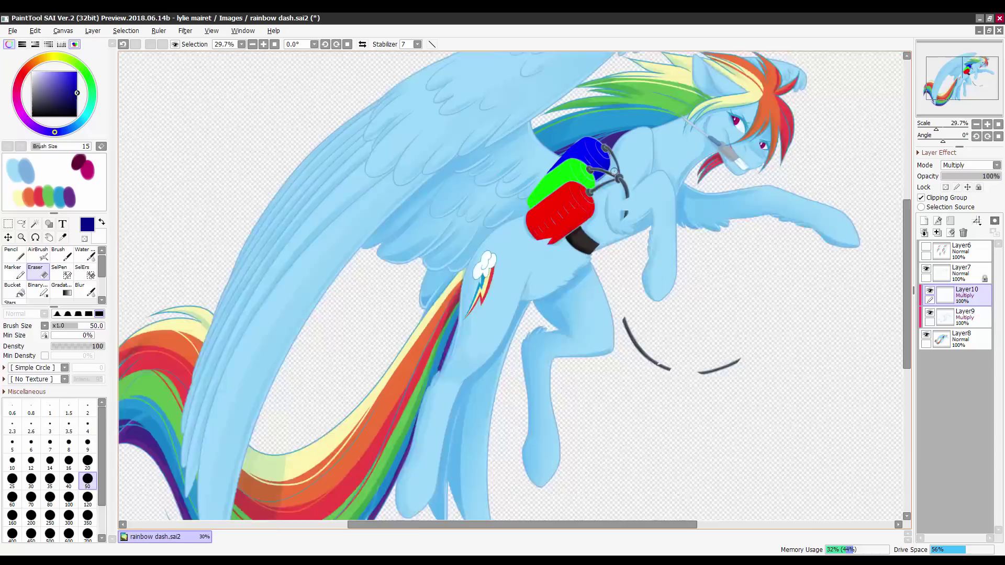
pyautogui.scroll(1, 576, 157)
# Shade the green canister in dark green and the red canister's lower edge in dark red.
pyautogui.press('e')
pyautogui.keyDown('alt'); pyautogui.click(544, 207); pyautogui.keyUp('alt')
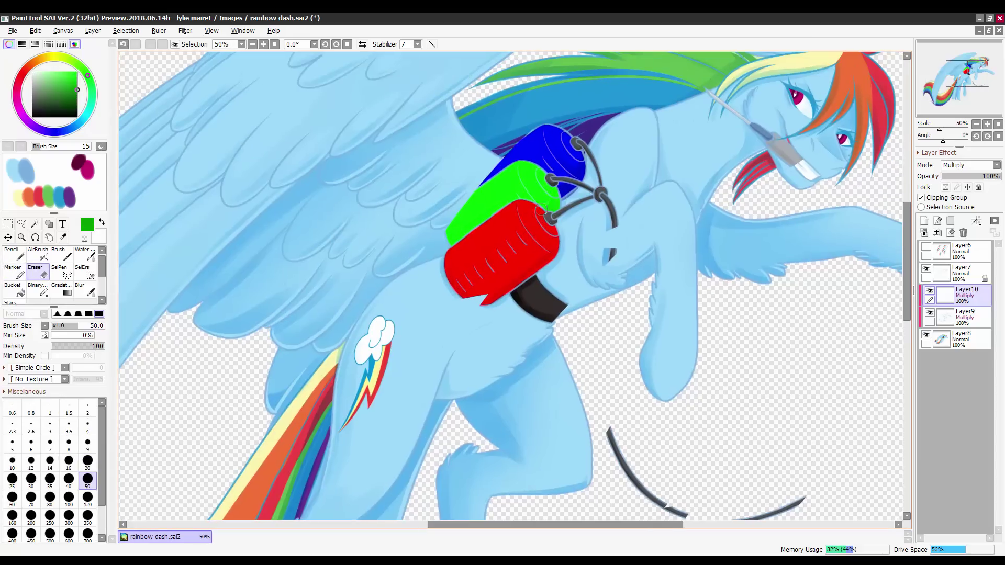
pyautogui.press('m')
pyautogui.press('e')
pyautogui.scroll(1, 615, 266)
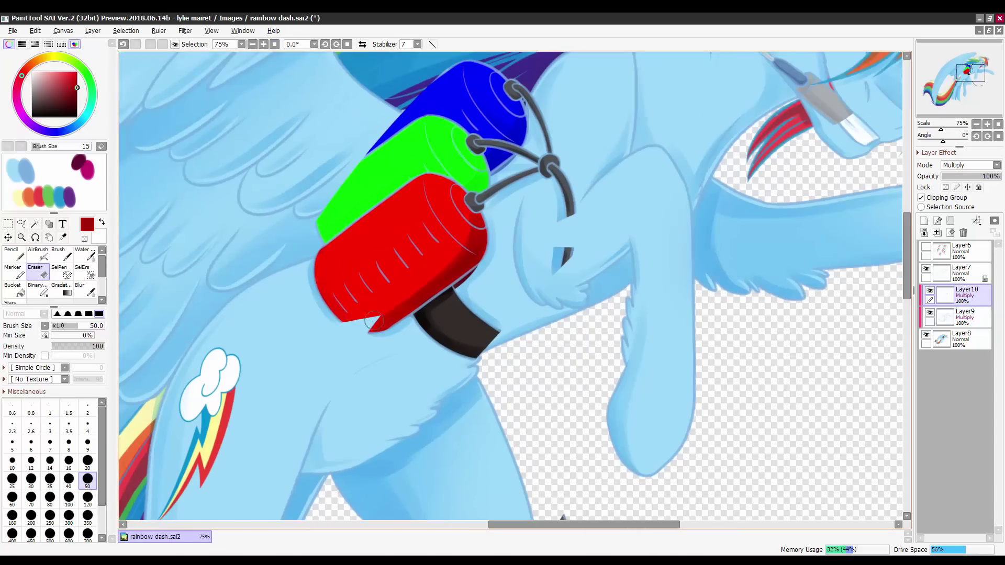
# Trim the canister shading with the Eraser at size 14 and merge its layer into the Multiply layer below.
pyautogui.press('[')
pyautogui.press('[')
pyautogui.press('[')
pyautogui.press('[')
pyautogui.press('[')
pyautogui.press('[')
pyautogui.press('[')
pyautogui.hotkey('ctrl', 'z')
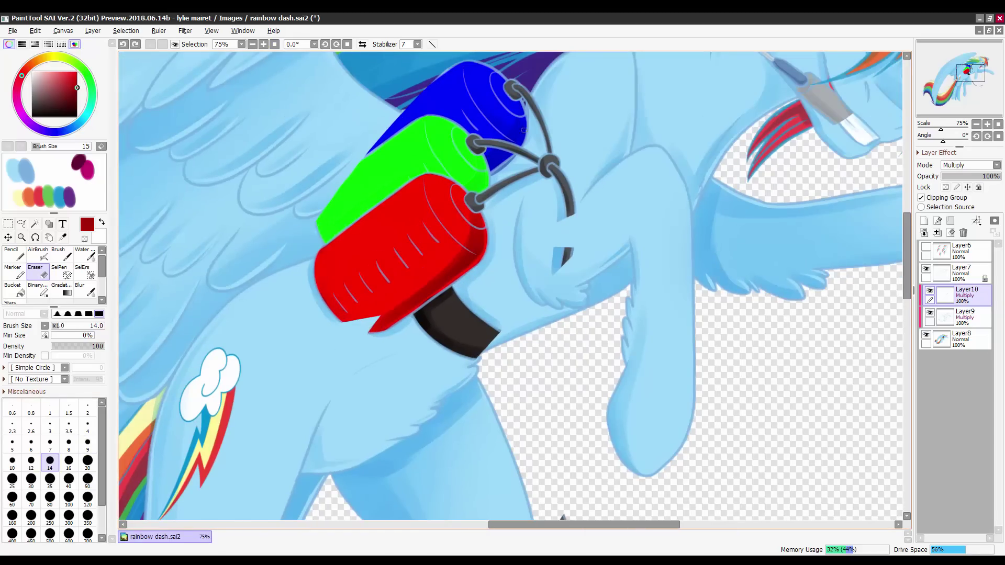
pyautogui.scroll(-3, 526, 140)
pyautogui.click(971, 165)
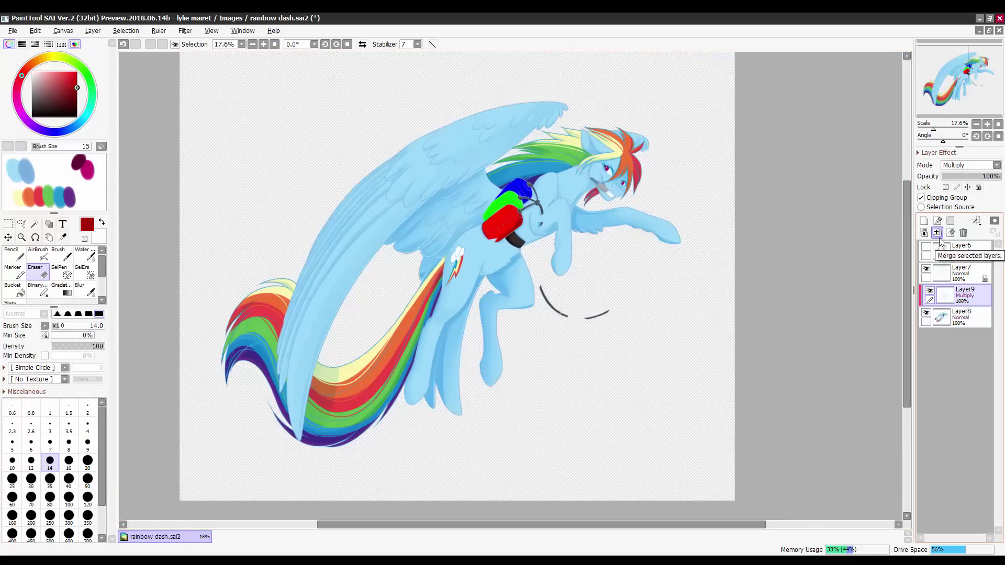
# Add a new layer above the Multiply shading, set it to Screen and choose the Marker at size 120.
pyautogui.click(920, 197)
pyautogui.press('m')
pyautogui.click(88, 452)
pyautogui.click(90, 470)
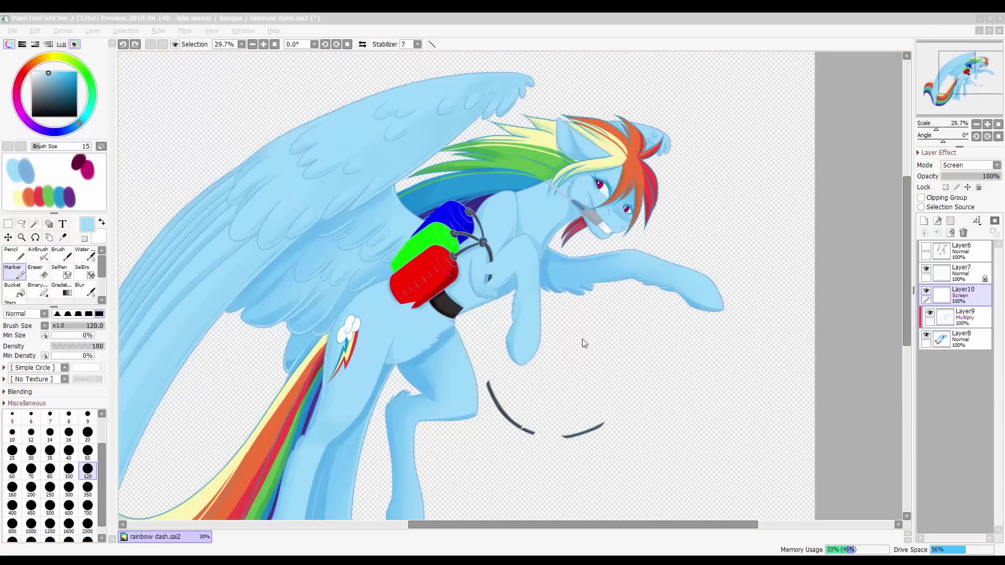
# Paint soft light blue highlights on the body and wings with the Marker and Blur tools, and clip the Screen layer.
pyautogui.moveTo(584, 343); pyautogui.dragTo(649, 291)
pyautogui.moveTo(606, 225); pyautogui.dragTo(590, 296)
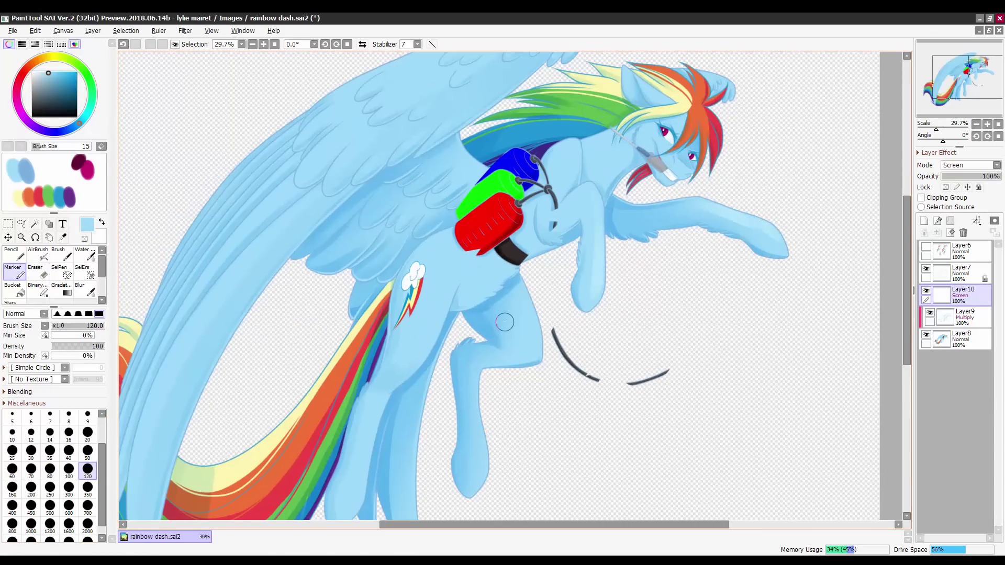
pyautogui.scroll(-2, 504, 322)
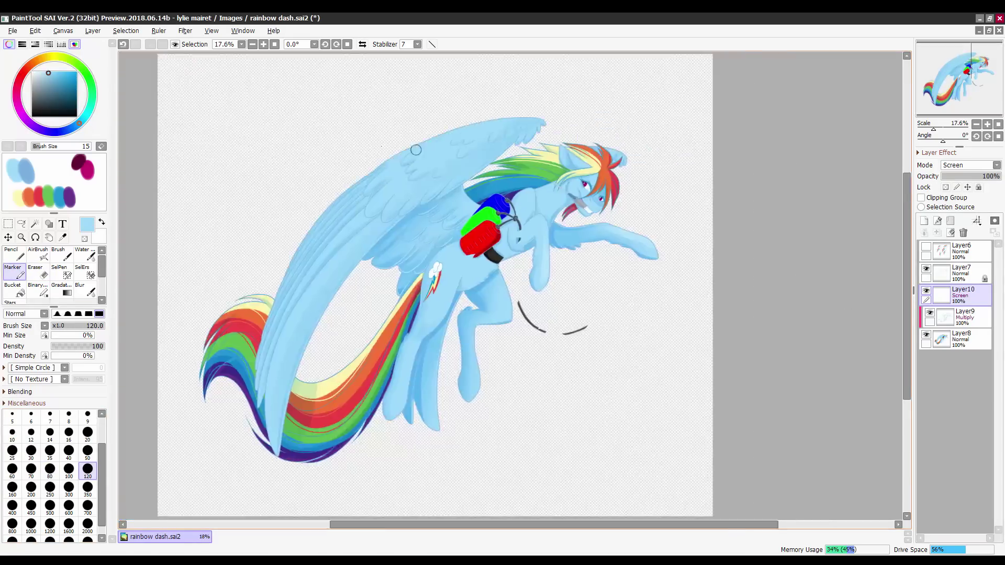
pyautogui.scroll(3, 471, 293)
pyautogui.scroll(-3, 379, 382)
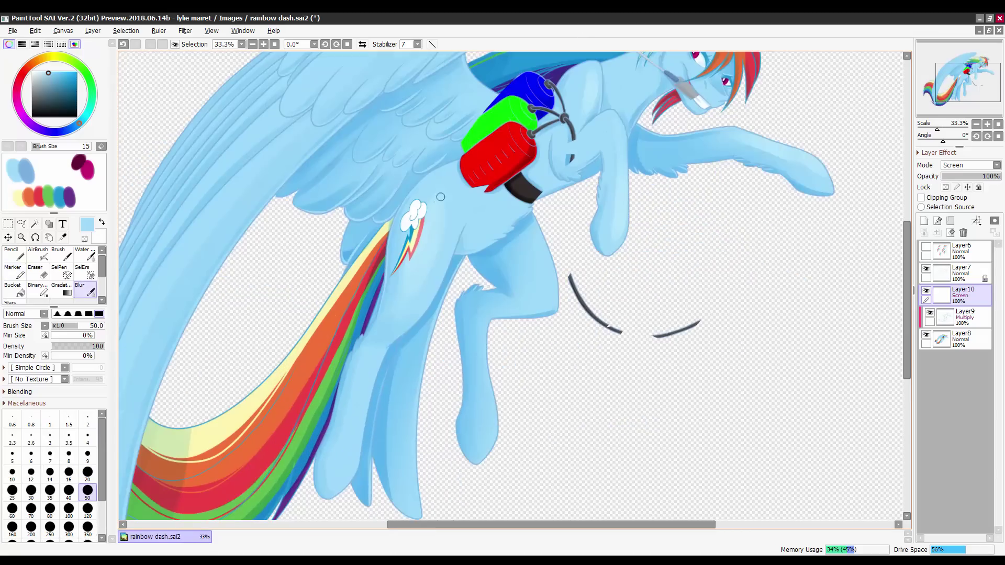
pyautogui.moveTo(379, 382); pyautogui.dragTo(602, 251)
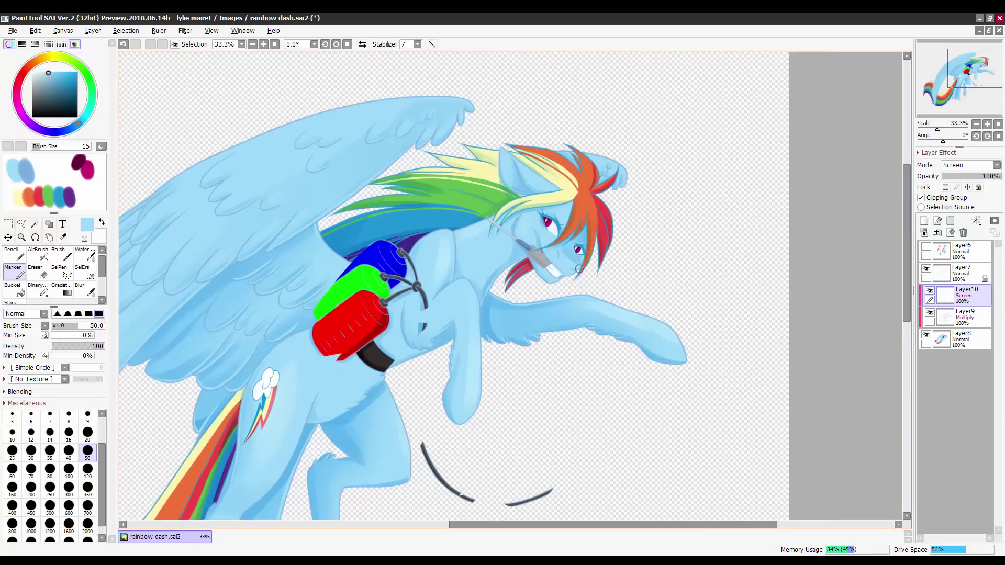
pyautogui.scroll(-2, 522, 168)
pyautogui.scroll(2, 505, 348)
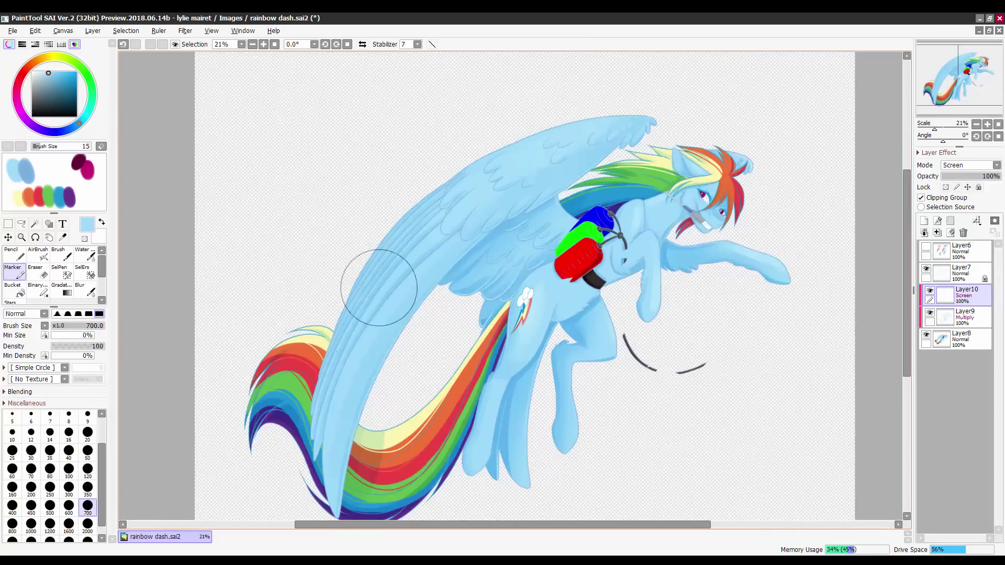
pyautogui.scroll(3, 569, 216)
# Highlight the mane strands with the size 50 Marker, using colors sampled from the green and red hair.
pyautogui.keyDown('alt'); pyautogui.click(569, 216); pyautogui.keyUp('alt')
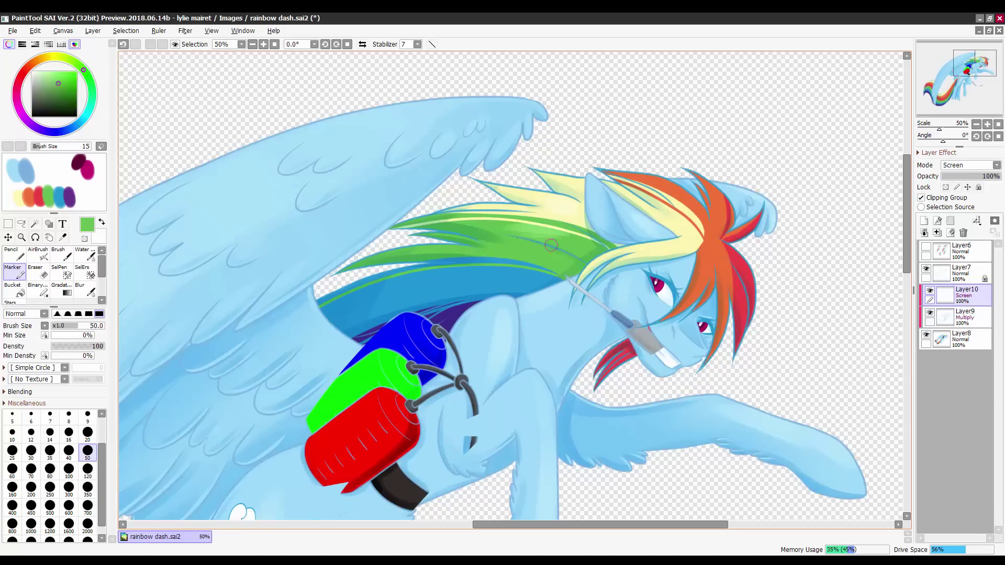
pyautogui.moveTo(717, 310); pyautogui.dragTo(513, 307)
pyautogui.keyDown('alt'); pyautogui.click(541, 214); pyautogui.keyUp('alt')
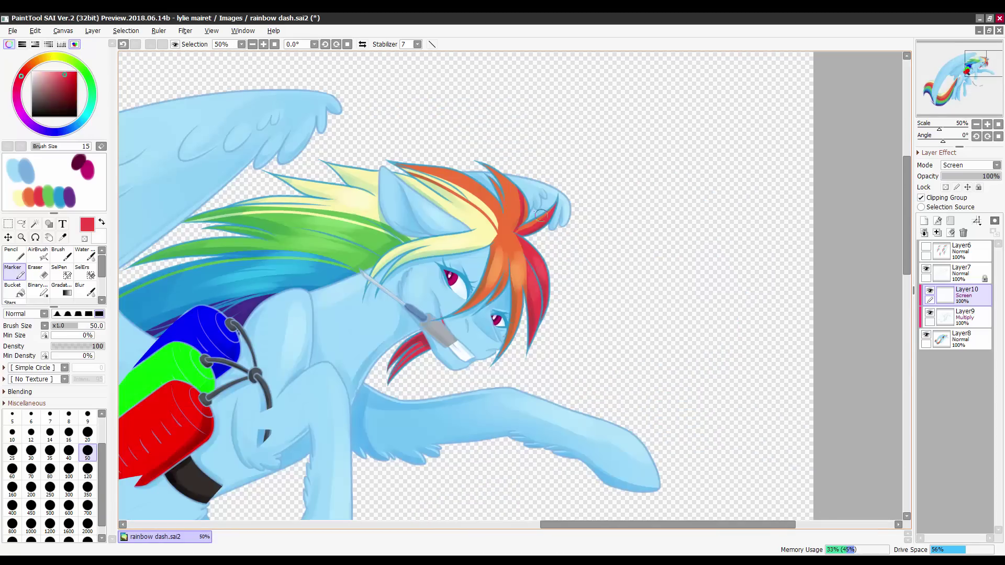
# Paint highlights along the tail's colored bands with the size 50 Marker, using colors sampled from the tail.
pyautogui.moveTo(500, 223); pyautogui.dragTo(284, 407)
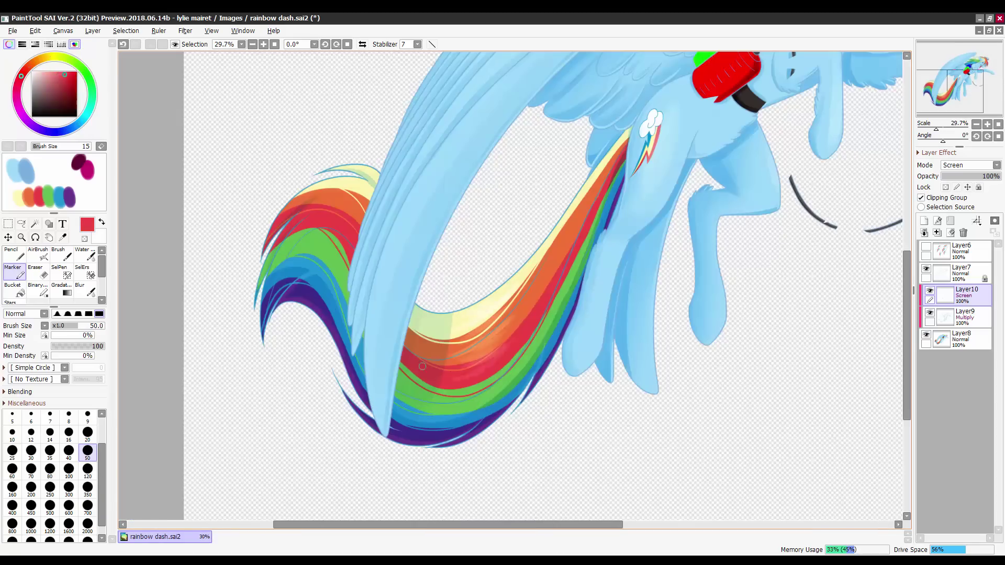
pyautogui.keyDown('alt'); pyautogui.click(524, 356); pyautogui.keyUp('alt')
pyautogui.scroll(-4, 408, 439)
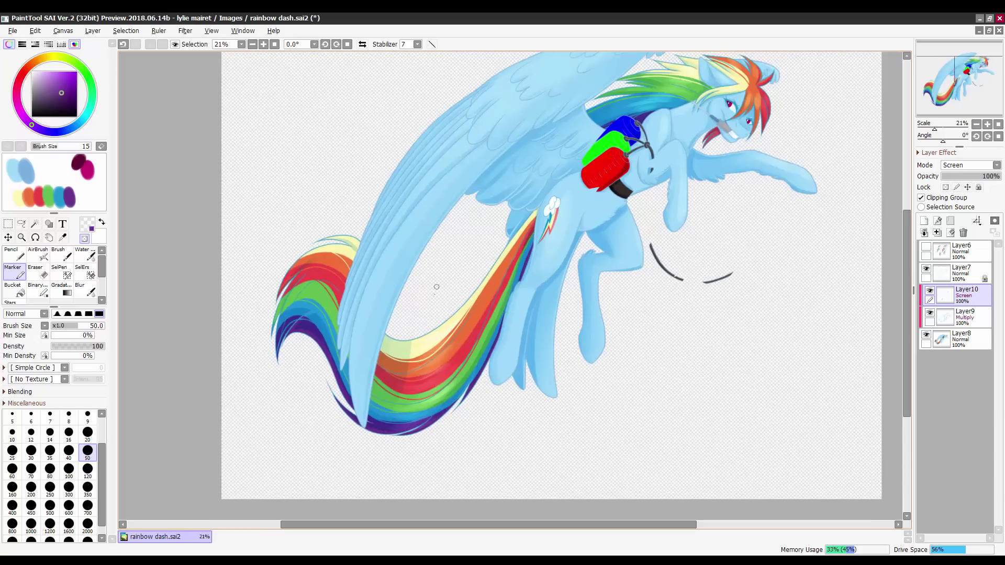
# Paint white shine streaks across the mane and tail with the size 50 Marker.
pyautogui.scroll(2, 433, 305)
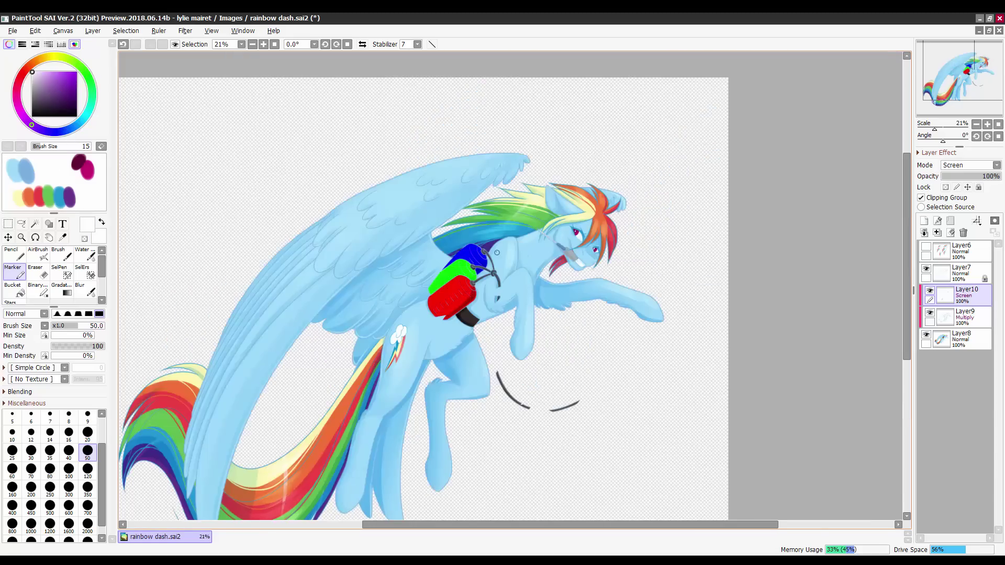
pyautogui.scroll(3, 497, 253)
pyautogui.scroll(-3, 585, 223)
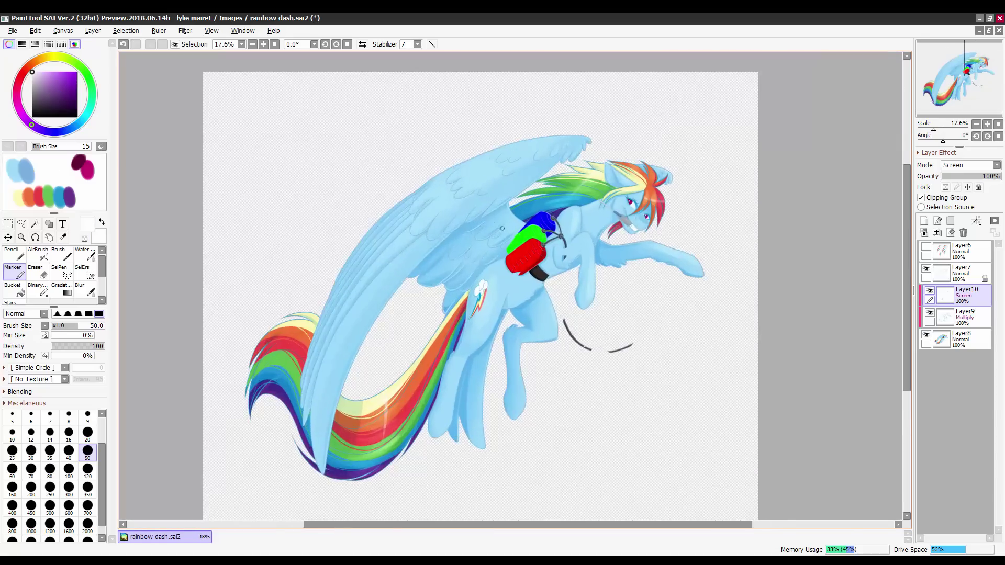
# Select the canisters' colored areas with the Magic Wand set to All Similar Colored Pixels.
pyautogui.scroll(5, 524, 262)
pyautogui.click(35, 224)
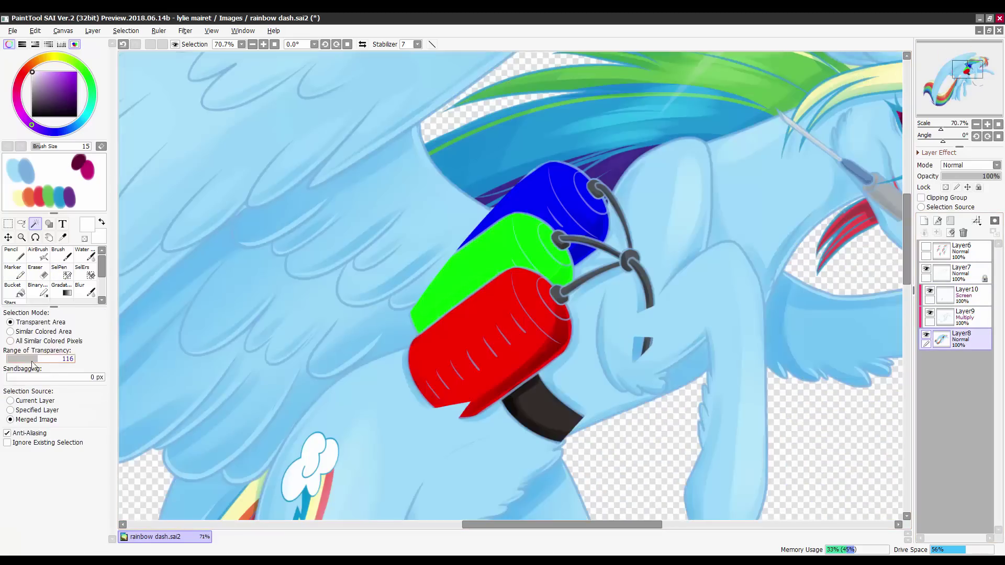
pyautogui.click(9, 341)
pyautogui.click(492, 272)
pyautogui.click(487, 340)
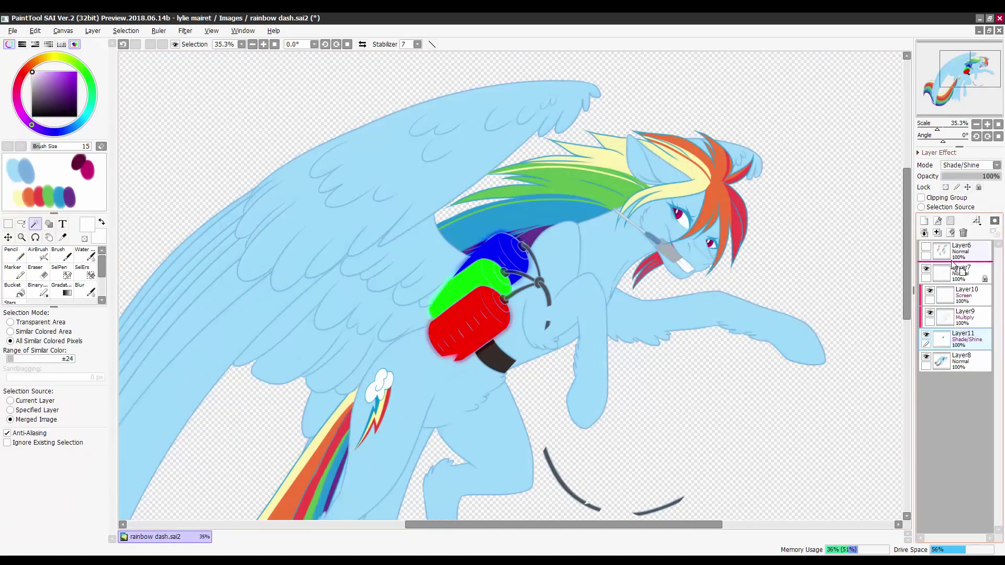
# Move the canister glow layer above the highlight layer, set it to Shade/Shine and lower its opacity to 58%.
pyautogui.moveTo(952, 264); pyautogui.dragTo(953, 266)
pyautogui.click(971, 165)
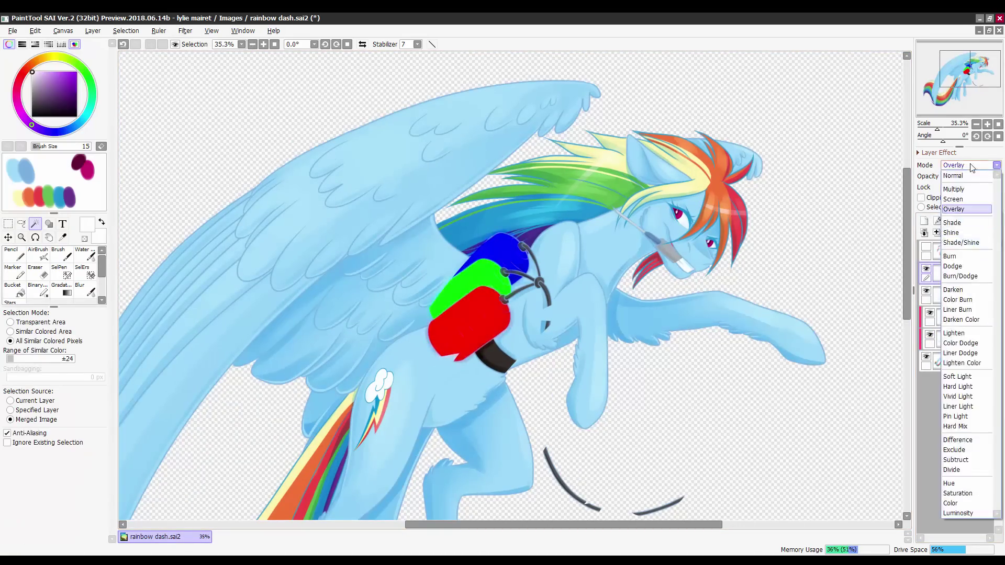
pyautogui.moveTo(999, 176); pyautogui.dragTo(991, 189)
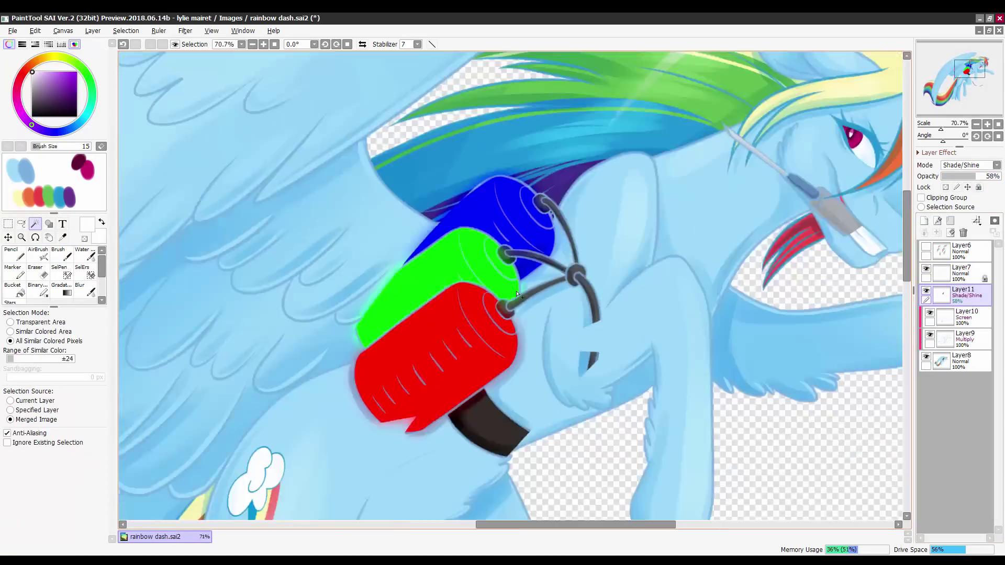
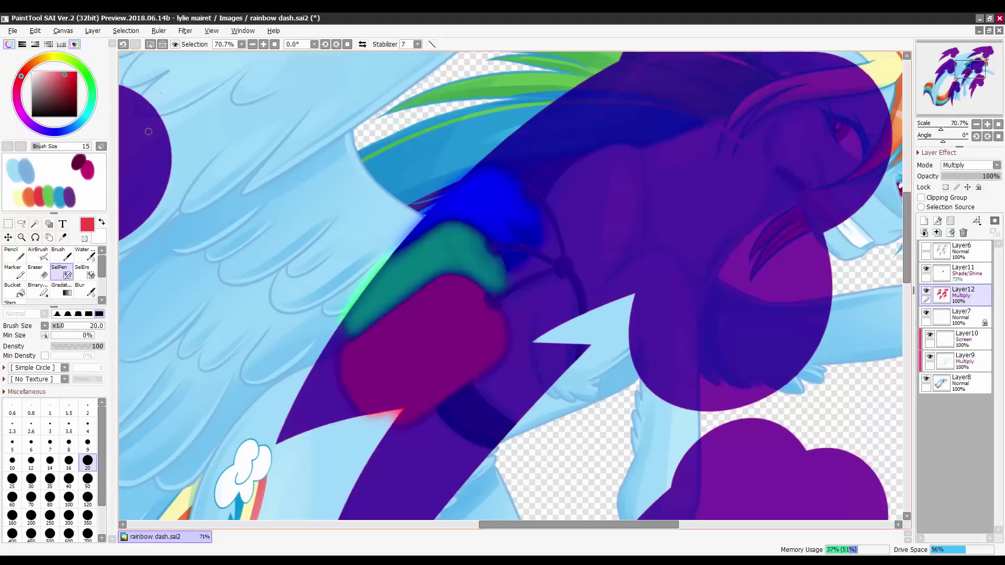
# Set the canister glow layer's opacity to 51% and the Multiply cutie mark line layer's opacity to 12%.
pyautogui.moveTo(984, 176); pyautogui.dragTo(969, 184)
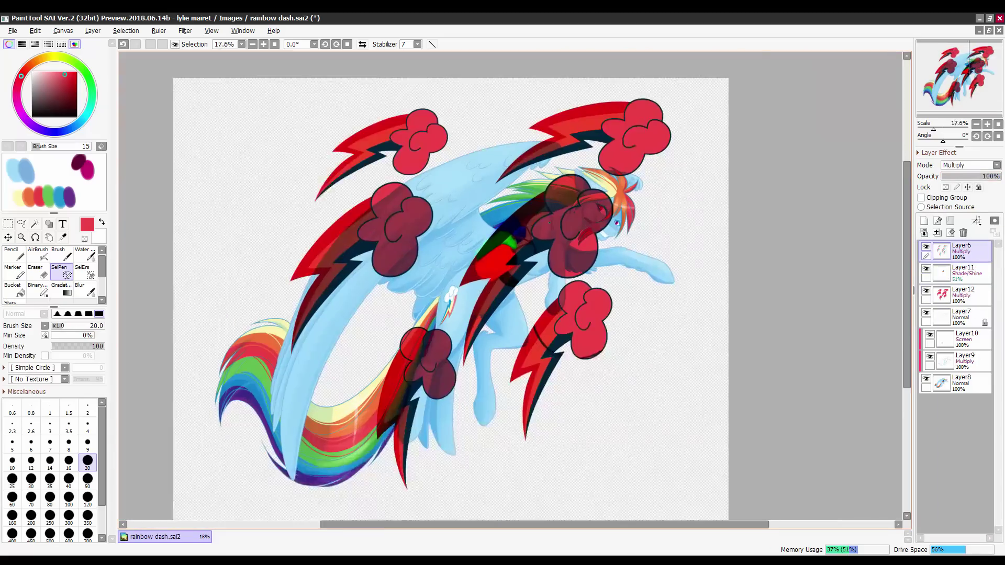
pyautogui.moveTo(984, 177); pyautogui.dragTo(954, 178)
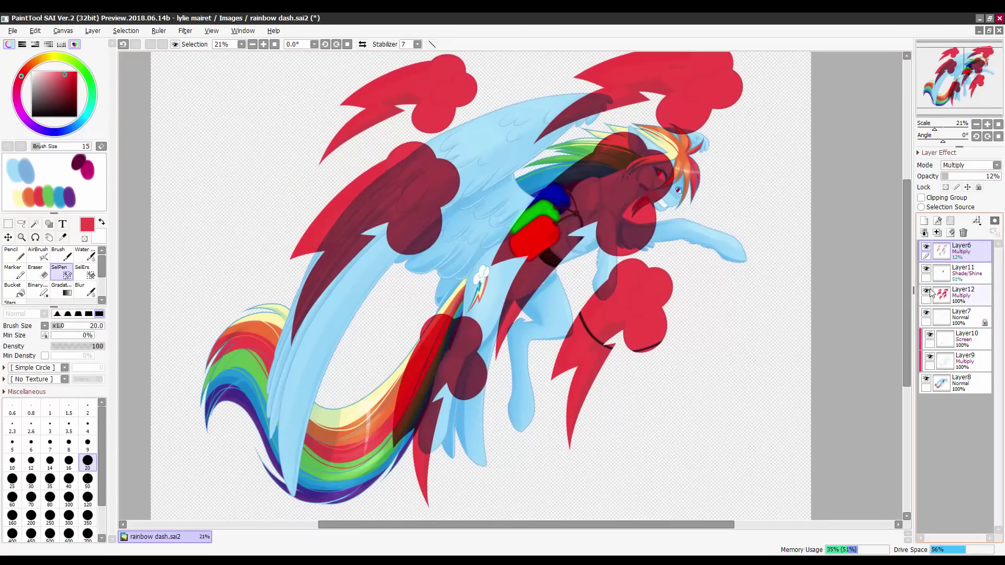
# Soften the red cutie mark shapes on the Multiply layer with a Gaussian Blur.
pyautogui.click(960, 300)
pyautogui.click(185, 30)
pyautogui.click(199, 61)
pyautogui.click(283, 61)
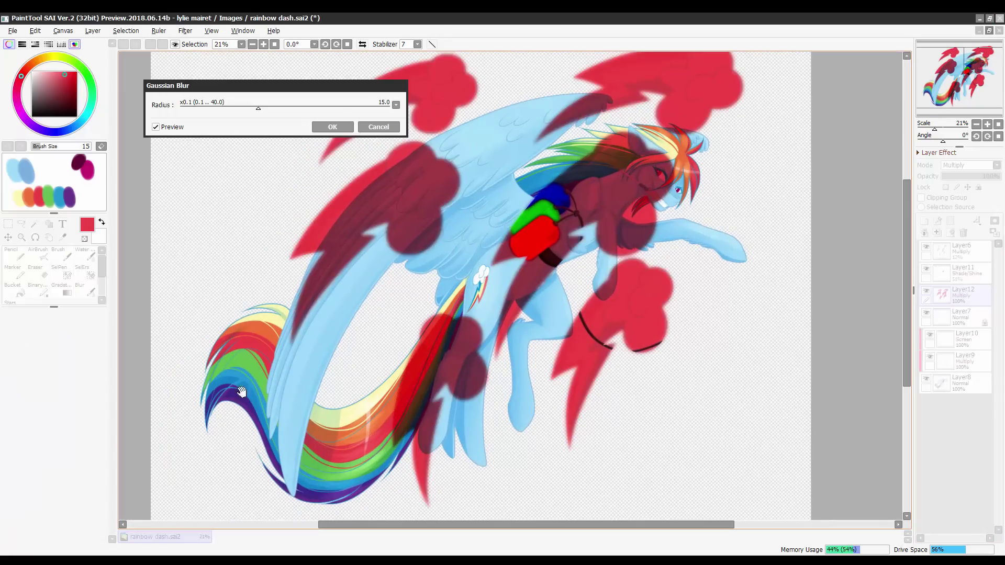
pyautogui.moveTo(209, 104); pyautogui.dragTo(236, 110)
pyautogui.click(337, 124)
# Change the canister glow layer's blending mode to Normal.
pyautogui.scroll(3, 584, 209)
pyautogui.scroll(-3, 584, 208)
pyautogui.scroll(3, 584, 209)
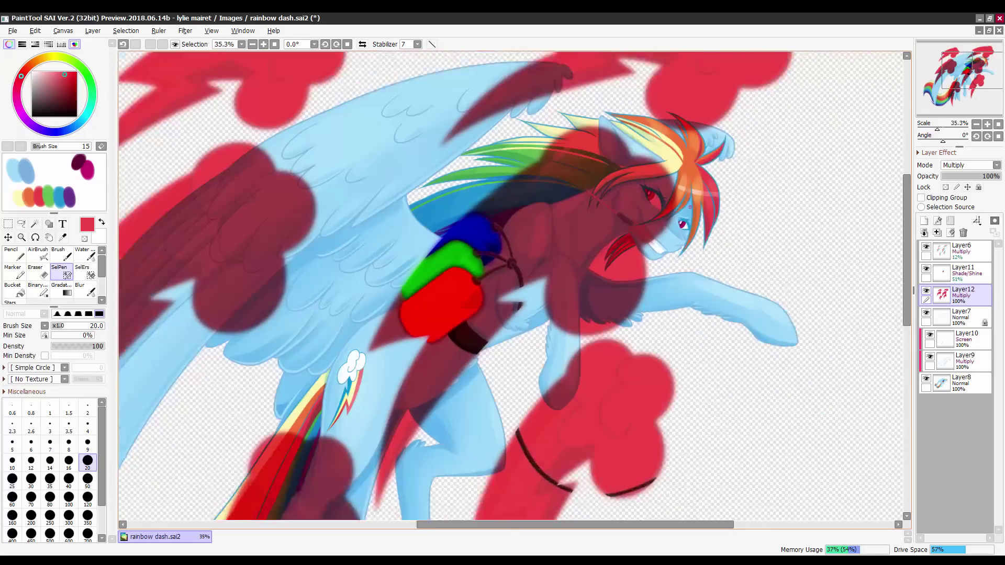
pyautogui.click(963, 271)
pyautogui.click(970, 165)
pyautogui.click(958, 175)
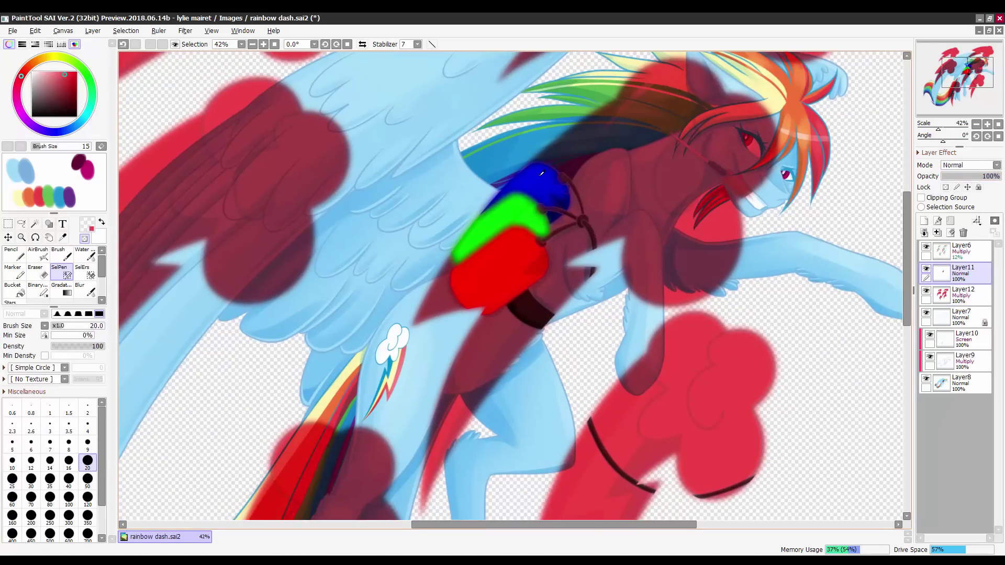
# Add a new layer above the canister glow for Marker highlights and set it to Shine.
pyautogui.click(12, 272)
pyautogui.click(924, 220)
pyautogui.click(971, 165)
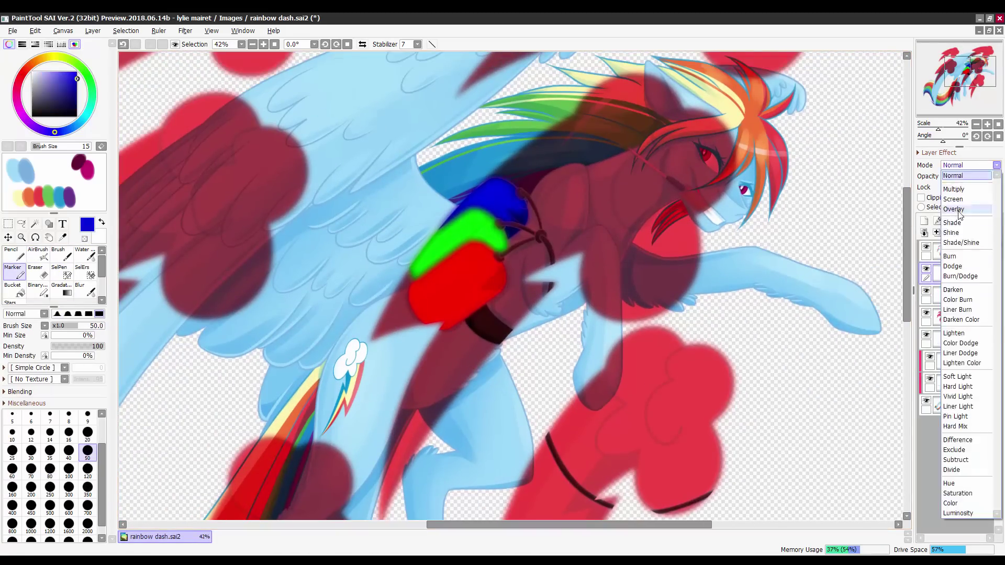
pyautogui.click(958, 251)
# Select the red overlay area and paint white highlights on the shoulder, chest and foreleg, softening them with Blur.
pyautogui.moveTo(550, 193); pyautogui.dragTo(513, 205)
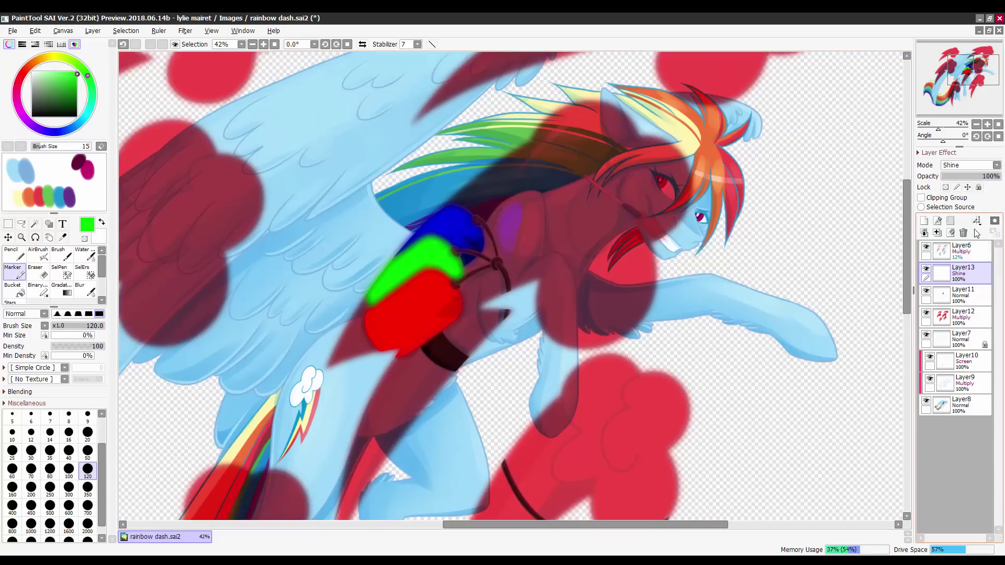
pyautogui.hotkey('ctrl', 'a')
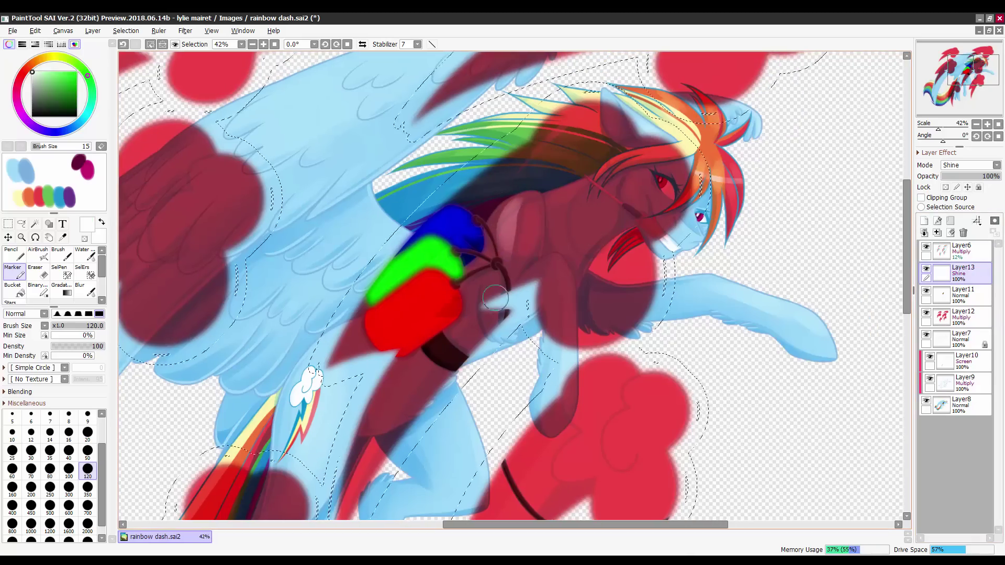
pyautogui.scroll(-3, 547, 273)
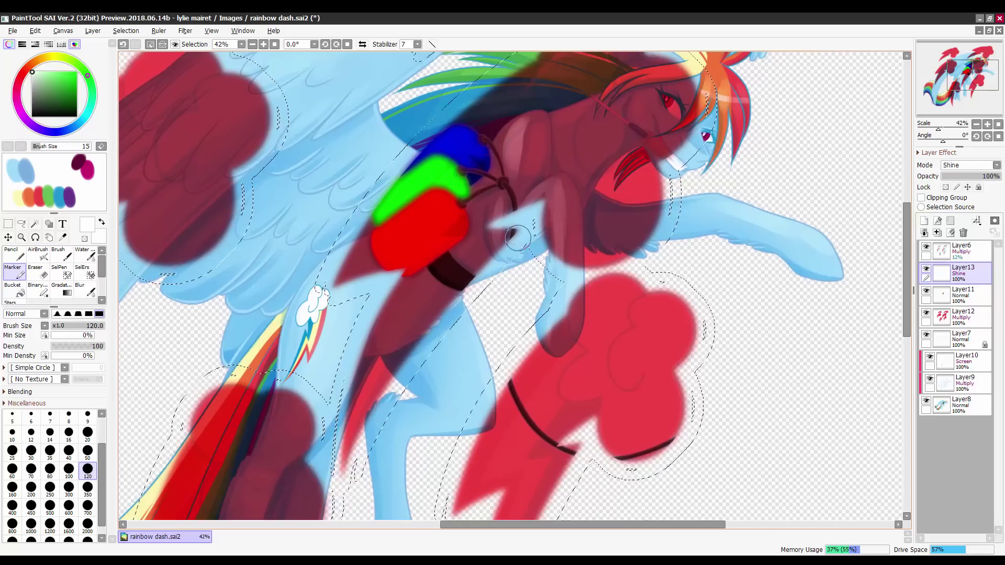
pyautogui.press('b')
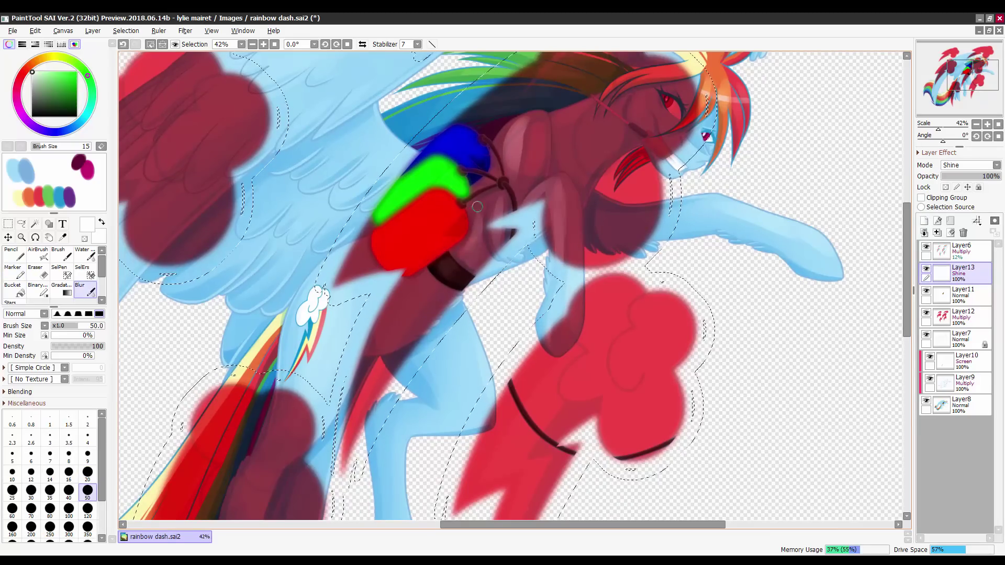
pyautogui.press('m')
# Paint white highlights on the hip and wing inside the selection with the size 120 Marker.
pyautogui.press('-')
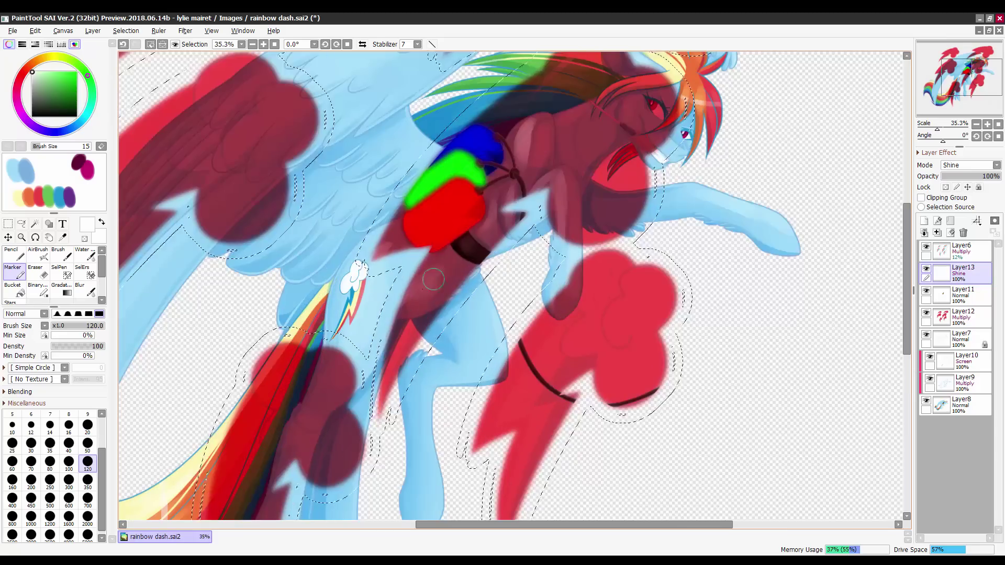
pyautogui.scroll(-5, 471, 314)
pyautogui.scroll(8, 529, 363)
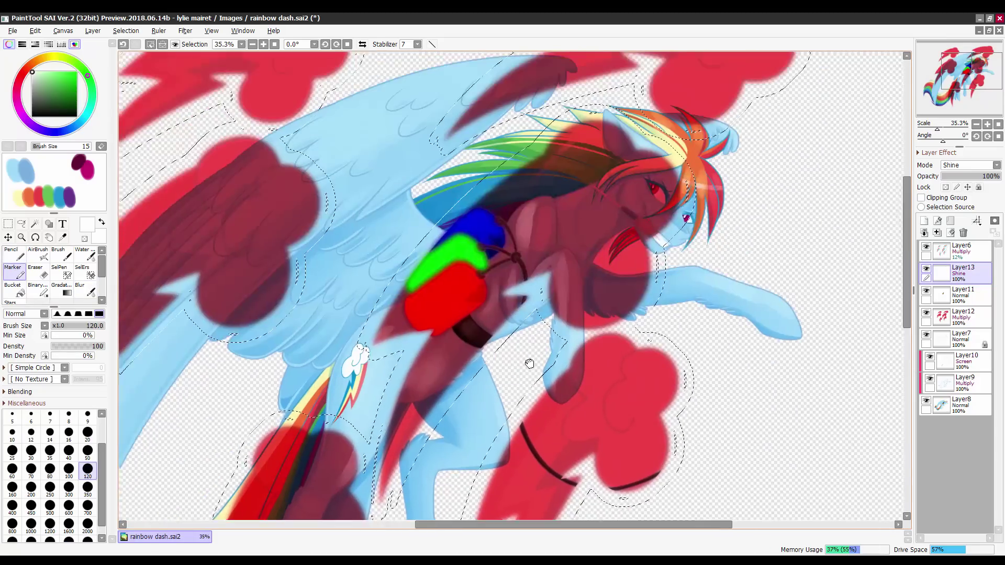
pyautogui.scroll(2, 529, 363)
pyautogui.hscroll(3, 471, 288)
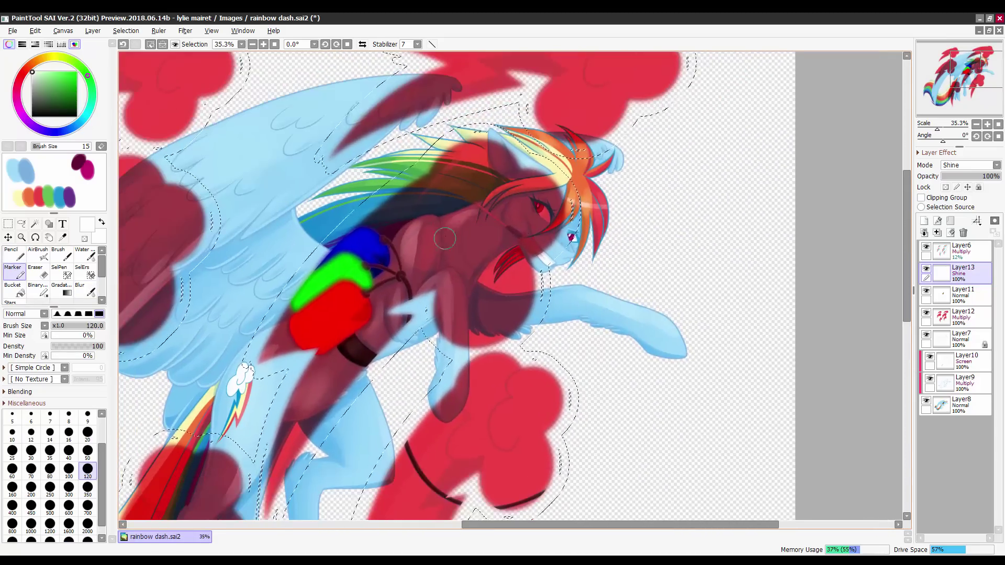
# Paint finer white highlights on the face and mouth-held tool with the Marker at sizes 50 and 20.
pyautogui.press('[')
pyautogui.press('[')
pyautogui.press('[')
pyautogui.press('[')
pyautogui.press('[')
pyautogui.scroll(4, 398, 231)
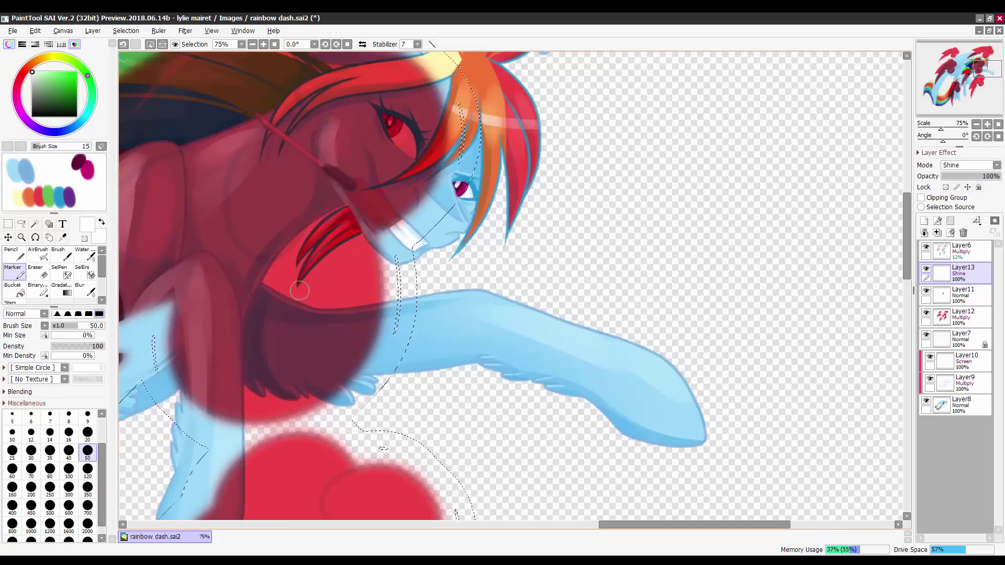
pyautogui.press('e')
pyautogui.scroll(2, 184, 329)
pyautogui.press('e')
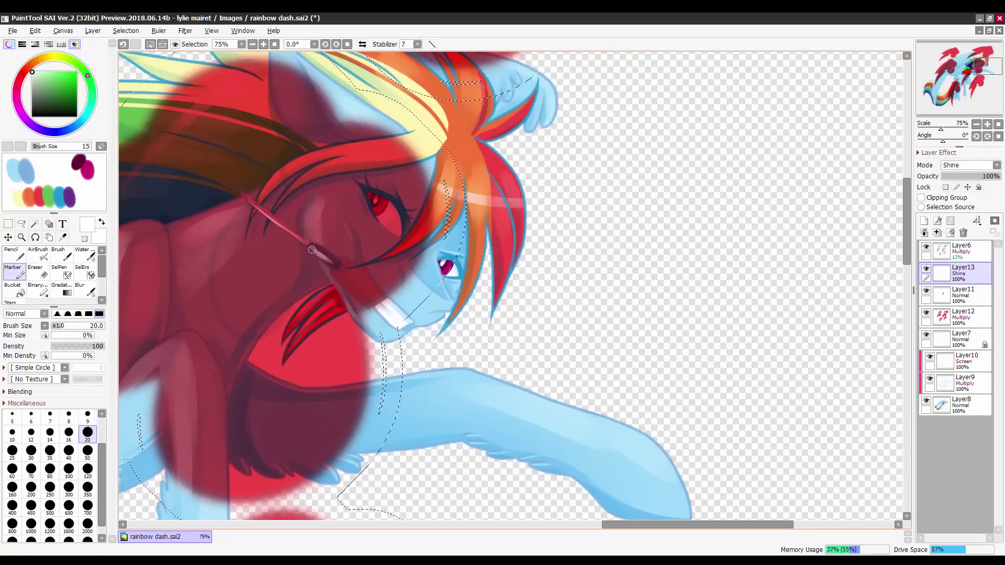
# Highlight the overlaid mane and forelock in white with the Marker at sizes 50 and 120.
pyautogui.scroll(2, 488, 255)
pyautogui.hscroll(-2, 483, 338)
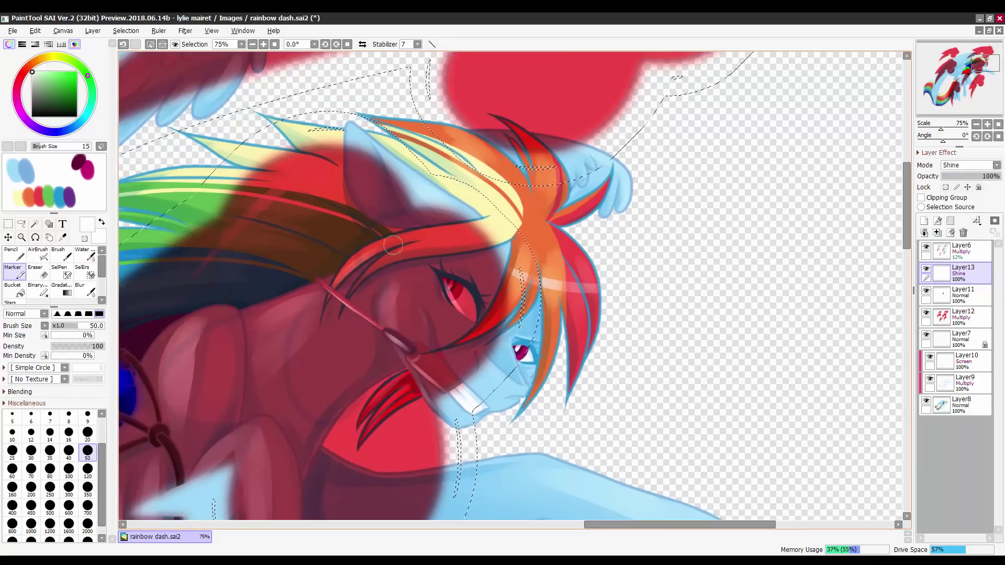
pyautogui.moveTo(393, 245); pyautogui.dragTo(415, 232)
pyautogui.scroll(-2, 510, 278)
pyautogui.press(']')
pyautogui.press(']')
pyautogui.press(']')
pyautogui.press(']')
pyautogui.press(']')
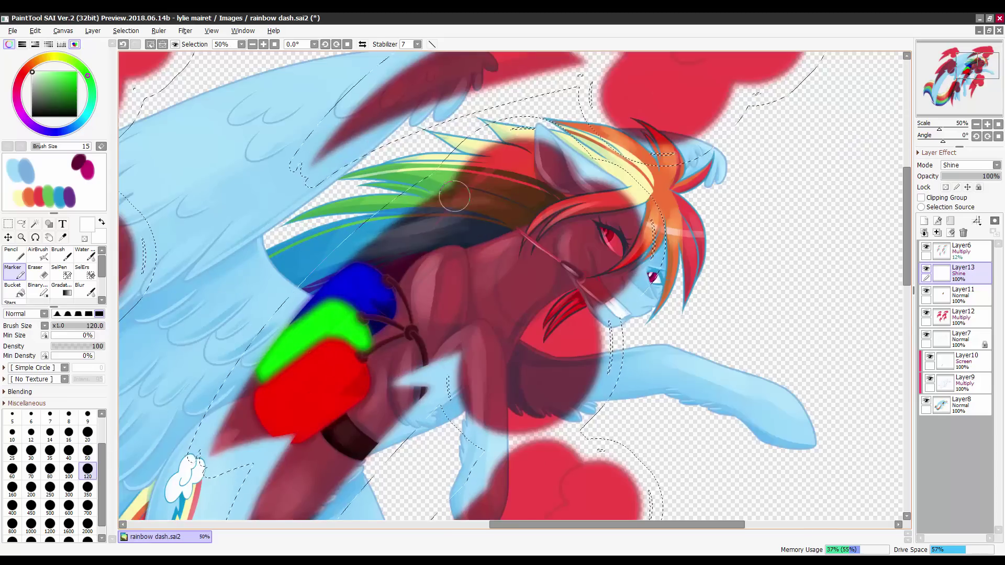
pyautogui.scroll(-2, 450, 246)
pyautogui.hscroll(-1, 450, 246)
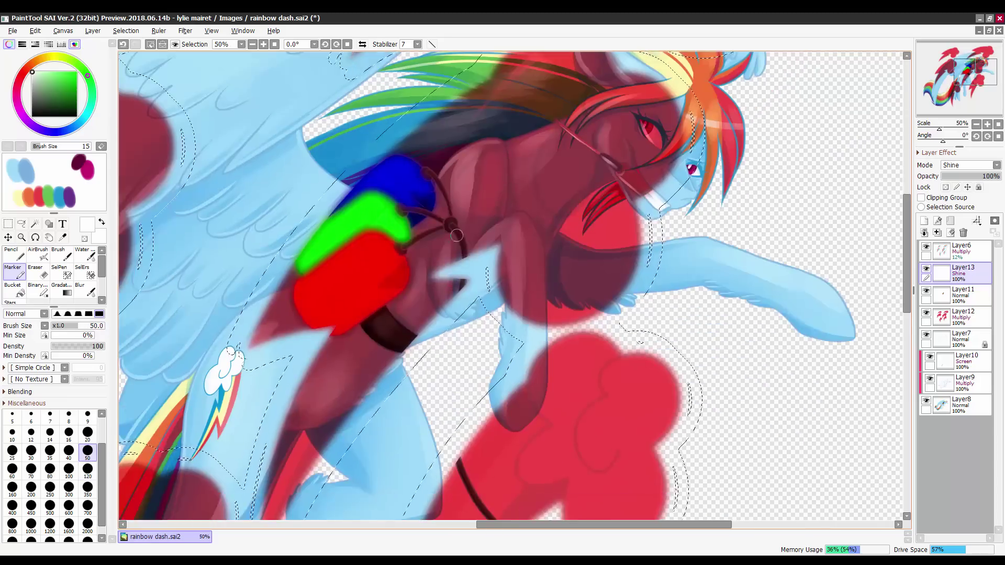
# Paint white highlights on the harness straps and the hip beside them with the Marker at sizes 20 and 50.
pyautogui.scroll(2, 469, 282)
pyautogui.press('[')
pyautogui.press('[')
pyautogui.press('[')
pyautogui.press('[')
pyautogui.press('[')
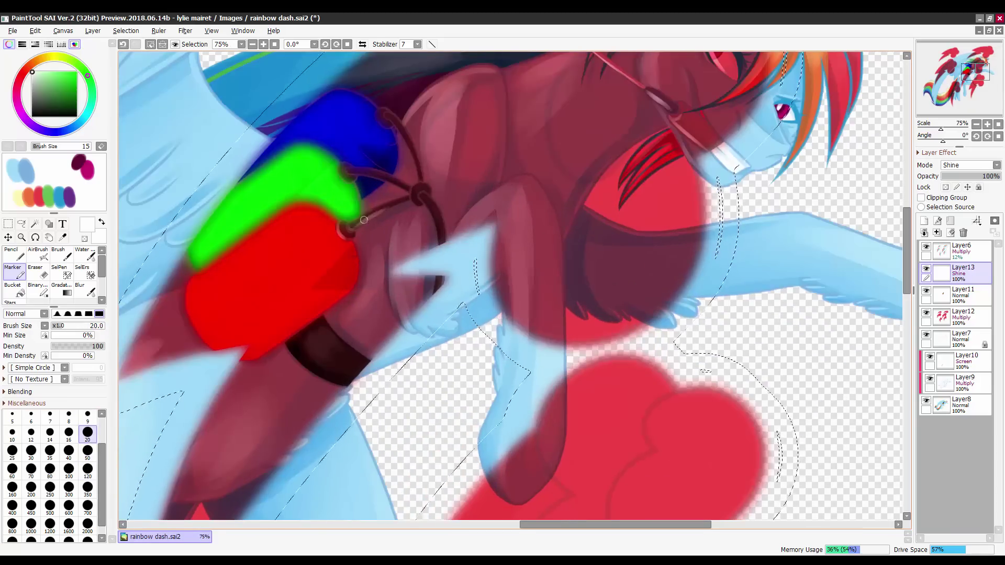
pyautogui.scroll(-3, 437, 268)
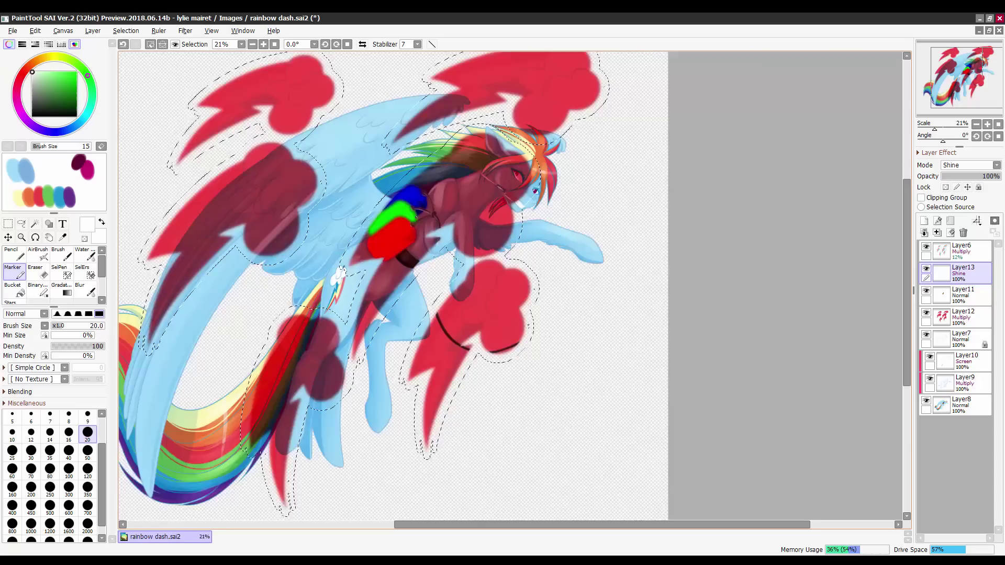
pyautogui.scroll(2, 418, 277)
pyautogui.press(']')
pyautogui.press(']')
pyautogui.press(']')
pyautogui.press(']')
pyautogui.press(']')
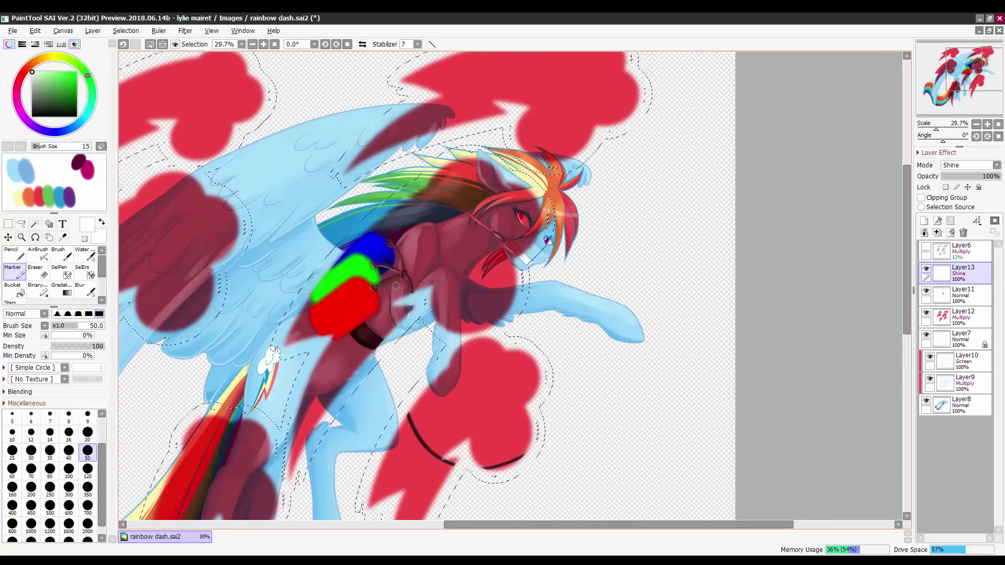
# Lock the Shine highlight layer's transparency and tint the shoulder highlights blue with the AirBrush at size 300.
pyautogui.press('r')
pyautogui.click(945, 187)
pyautogui.press('v')
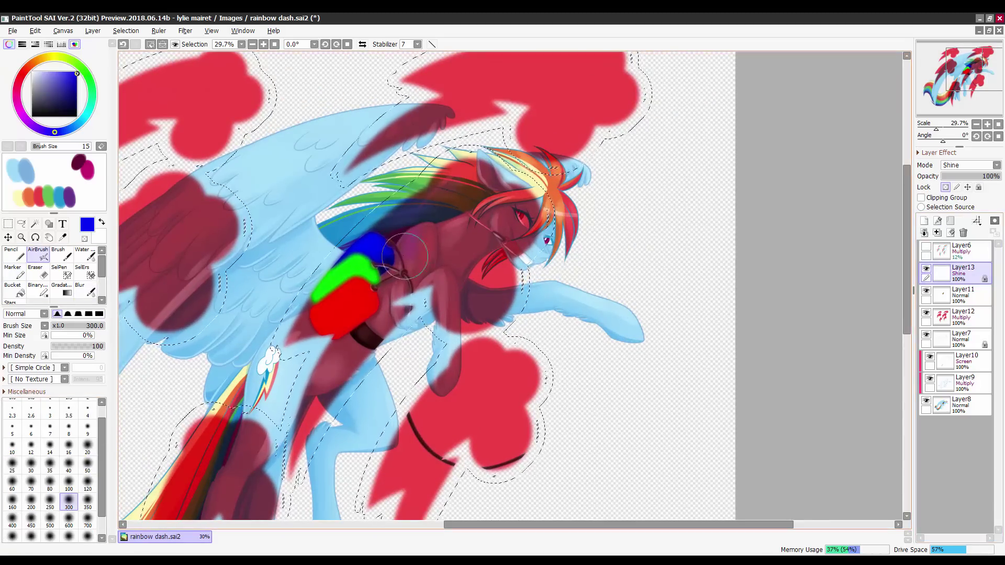
pyautogui.scroll(3, 511, 285)
pyautogui.click(968, 165)
pyautogui.click(951, 233)
pyautogui.scroll(-1, 510, 159)
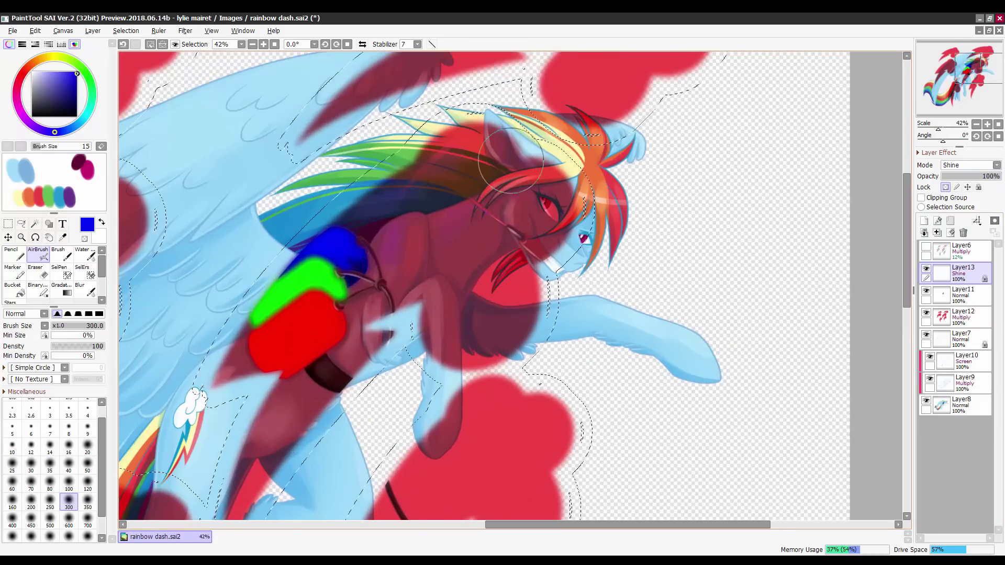
# Sample the green canister's colour and airbrush it over the face, mane and strap highlights at sizes 50 and 350.
pyautogui.keyDown('alt'); pyautogui.click(323, 273); pyautogui.keyUp('alt')
pyautogui.press('[')
pyautogui.press('[')
pyautogui.press('[')
pyautogui.press('[')
pyautogui.press('[')
pyautogui.press('[')
pyautogui.press('[')
pyautogui.press('[')
pyautogui.press('[')
pyautogui.press('[')
pyautogui.press('[')
pyautogui.press('[')
pyautogui.press('[')
pyautogui.press('[')
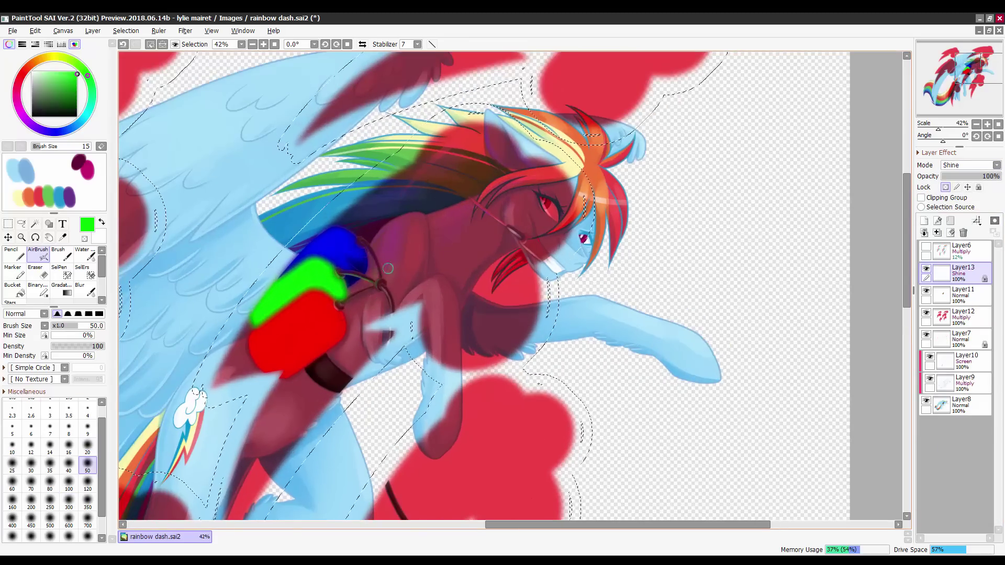
pyautogui.press(']')
pyautogui.press(']')
pyautogui.press(']')
pyautogui.press(']')
pyautogui.press(']')
pyautogui.press(']')
pyautogui.press(']')
pyautogui.press(']')
pyautogui.press(']')
pyautogui.press(']')
pyautogui.hscroll(-3, 428, 173)
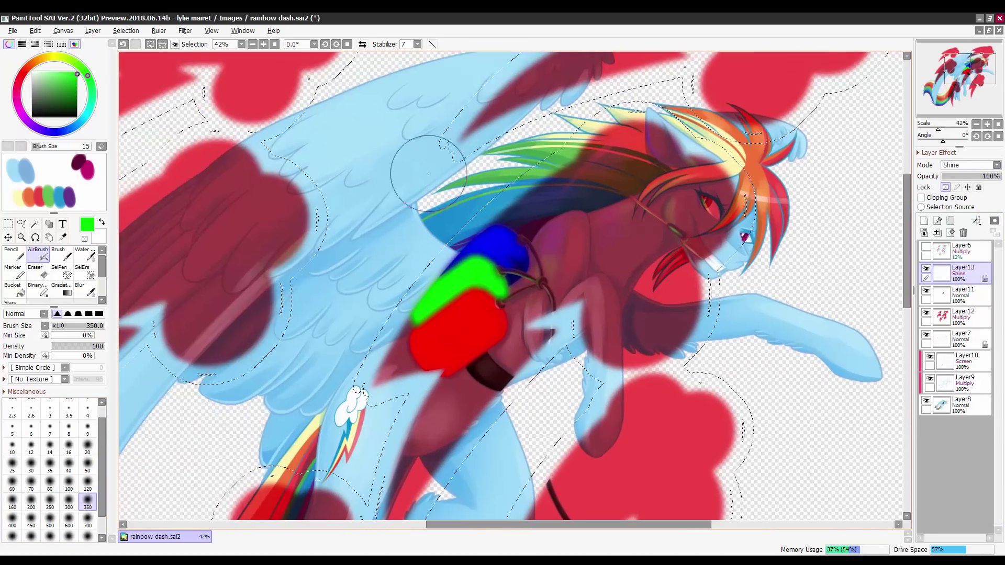
# Sample the red canister's colour, airbrush it over the highlights on the chest and foreleg at size 350, and clear the selection.
pyautogui.keyDown('alt'); pyautogui.click(456, 335); pyautogui.keyUp('alt')
pyautogui.hscroll(4, 456, 335)
pyautogui.scroll(1, 477, 328)
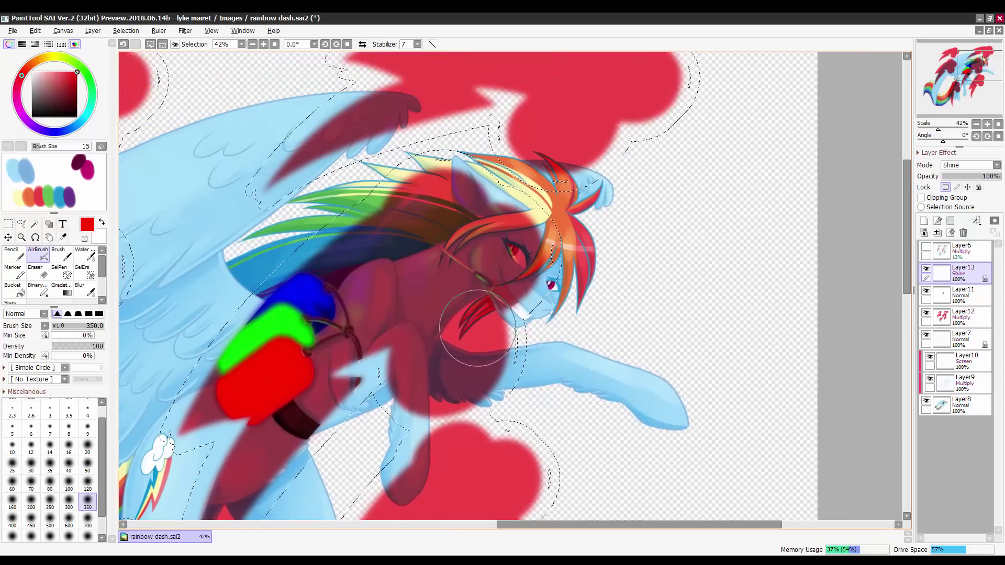
pyautogui.hotkey('ctrl', 'd')
pyautogui.hotkey('ctrl', '-')
pyautogui.hotkey('ctrl', '-')
pyautogui.hotkey('ctrl', '-')
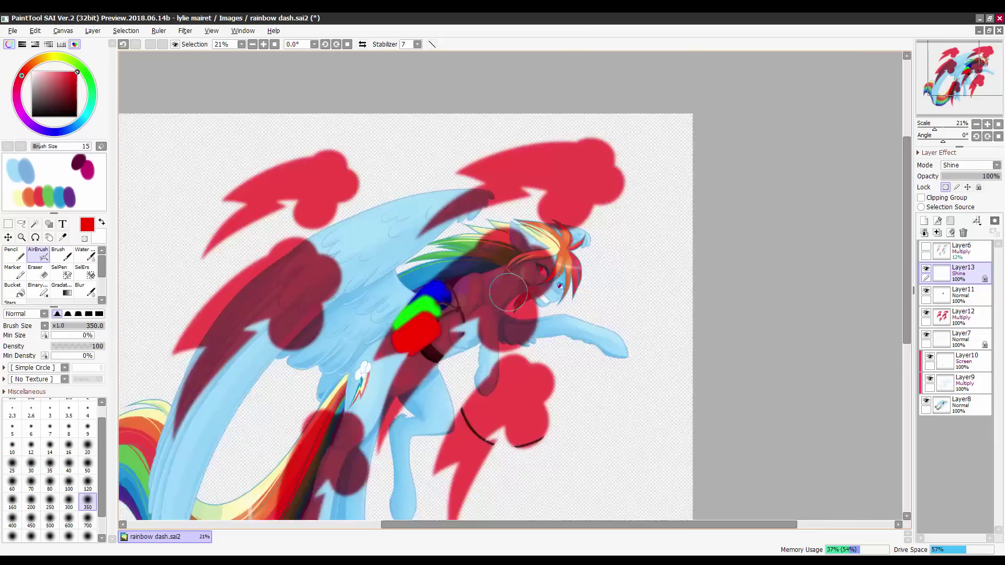
# Soften the tinted highlights on the face, mane and shoulder with the Blur tool at size 50.
pyautogui.click(927, 269)
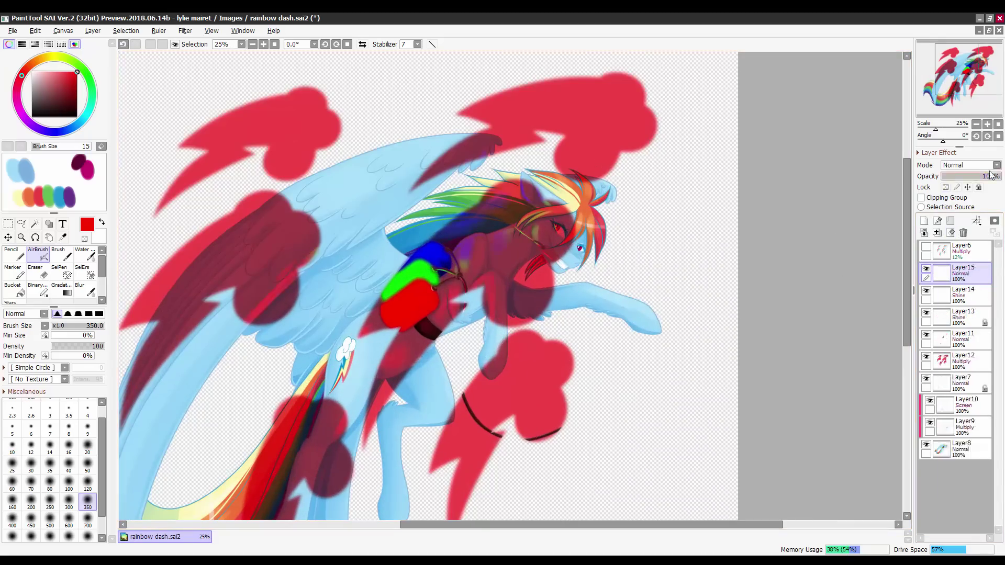
pyautogui.scroll(2, 488, 348)
pyautogui.scroll(-2, 706, 296)
pyautogui.scroll(4, 388, 267)
pyautogui.press('b')
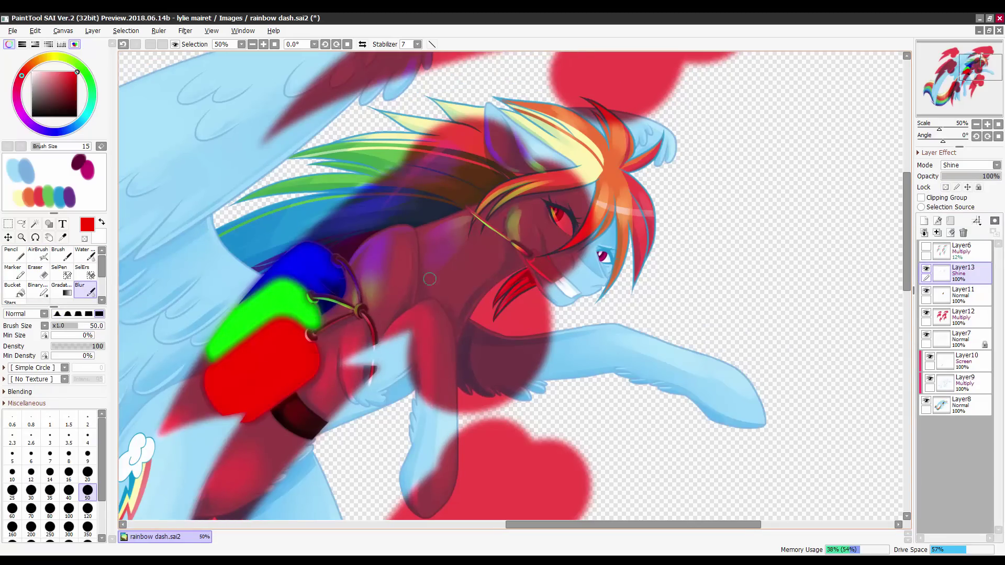
pyautogui.moveTo(575, 366); pyautogui.dragTo(507, 387)
pyautogui.scroll(-1, 508, 386)
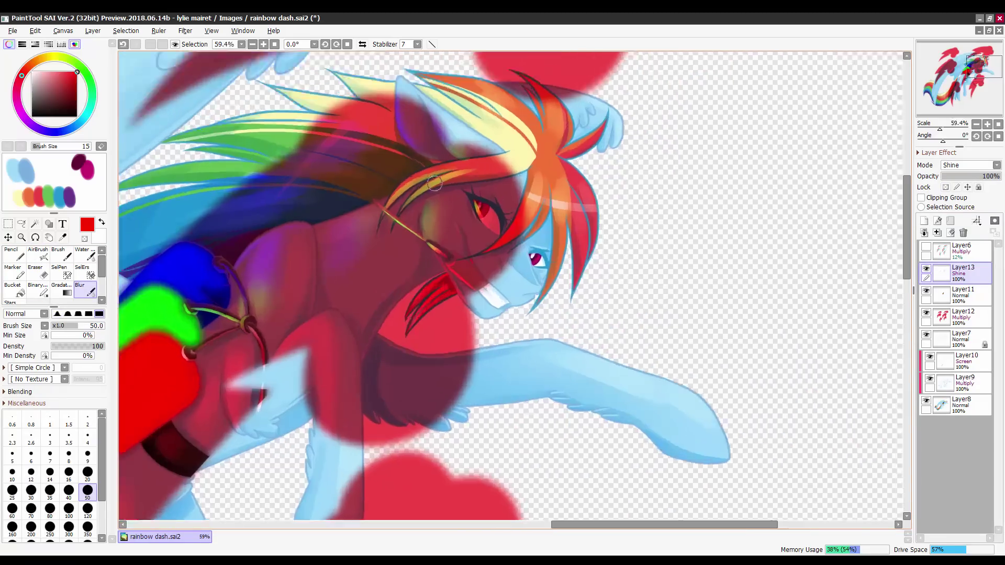
pyautogui.hotkey('ctrl', 'shift', 'b')
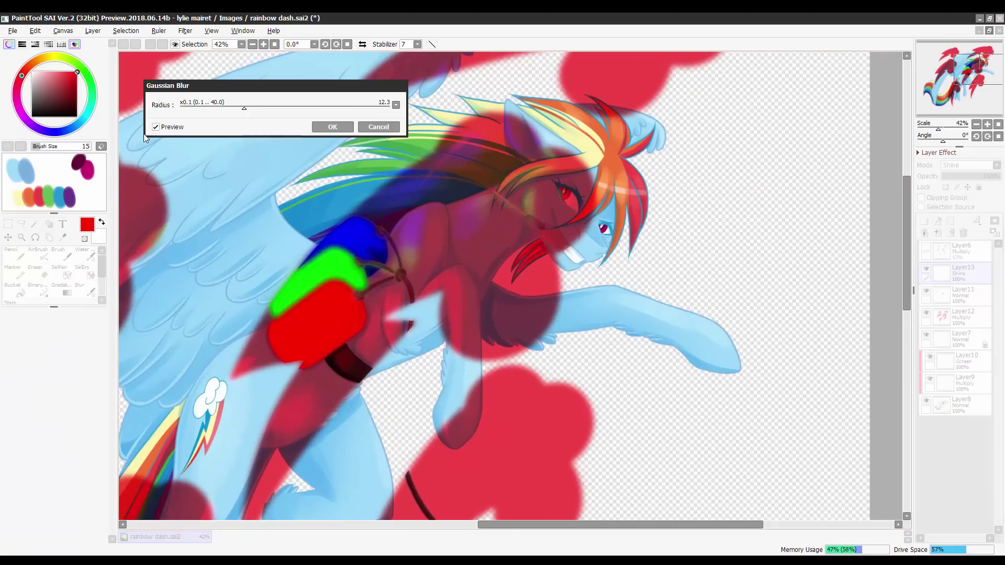
pyautogui.press('Escape')
pyautogui.scroll(4, 482, 381)
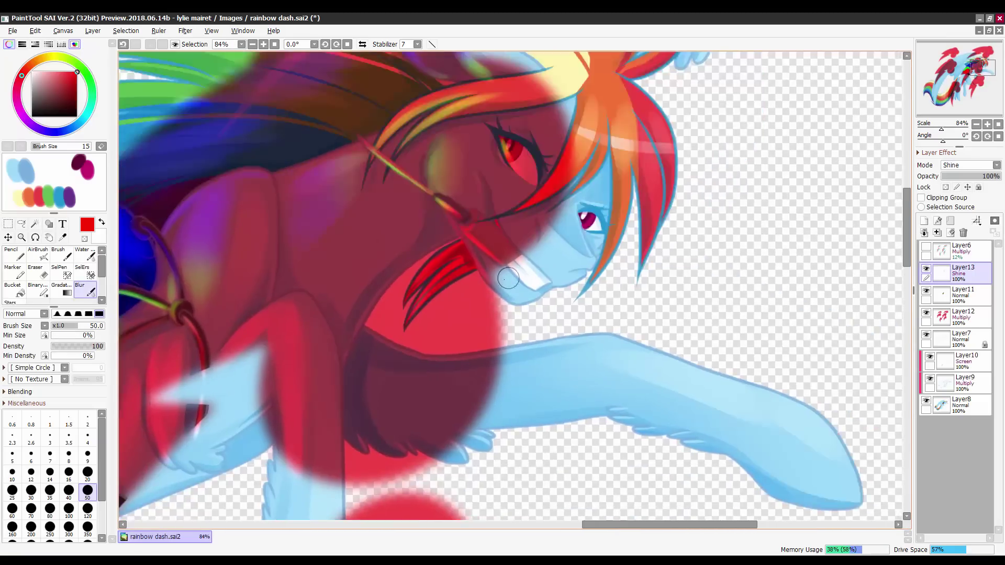
pyautogui.scroll(-5, 507, 278)
# Add a new layer beneath the red overlay and paint dark red strokes along the mouth-held tool with the size 9 Brush.
pyautogui.click(959, 339)
pyautogui.click(924, 220)
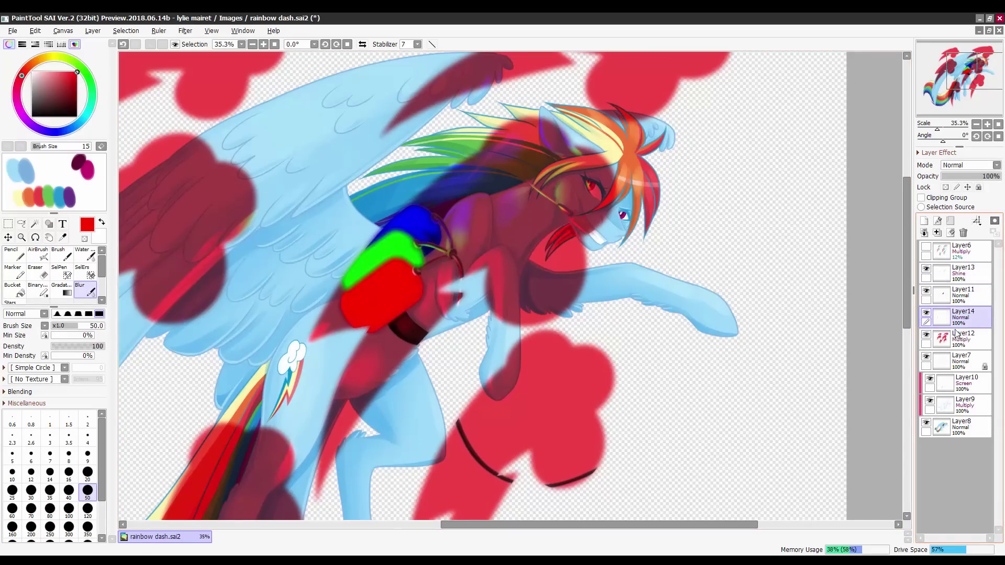
pyautogui.click(971, 165)
pyautogui.click(952, 174)
pyautogui.click(77, 93)
pyautogui.press('b')
pyautogui.scroll(6, 265, 232)
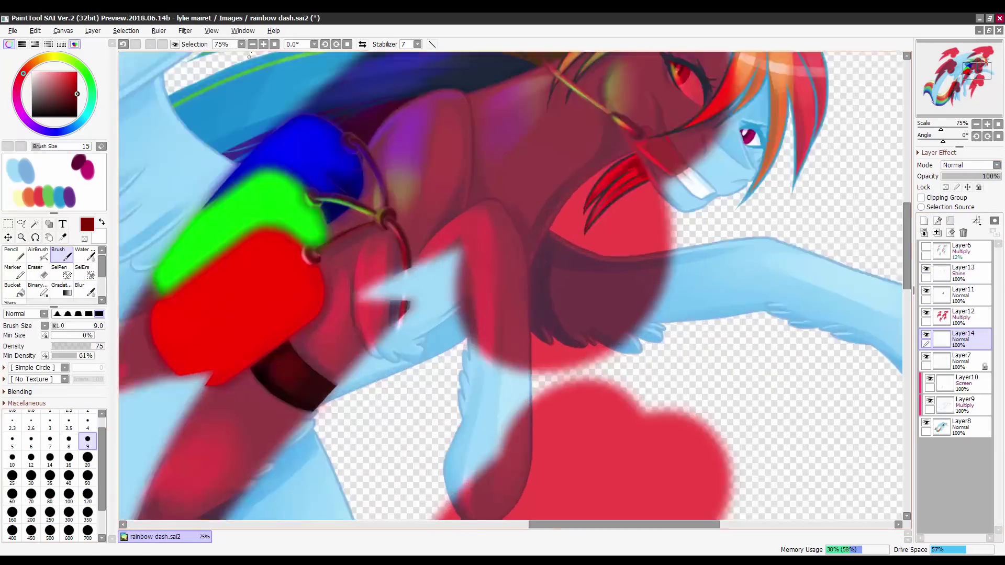
pyautogui.moveTo(408, 268); pyautogui.dragTo(475, 237)
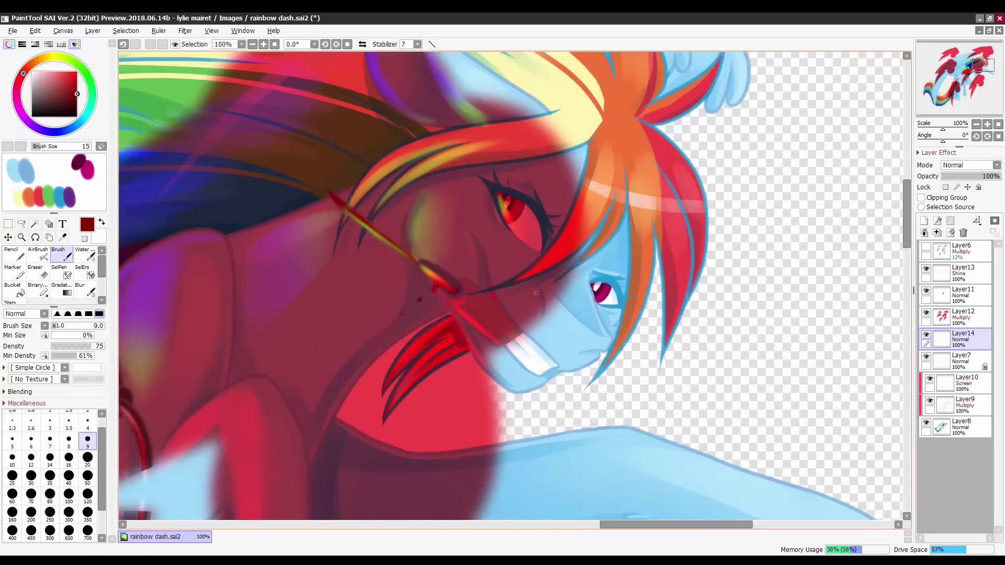
# Hide the Shine highlight layer, set the new layer to Multiply, and darken the mouth-held tool with the Brush at size 14.
pyautogui.click(925, 269)
pyautogui.click(925, 269)
pyautogui.click(971, 165)
pyautogui.click(953, 183)
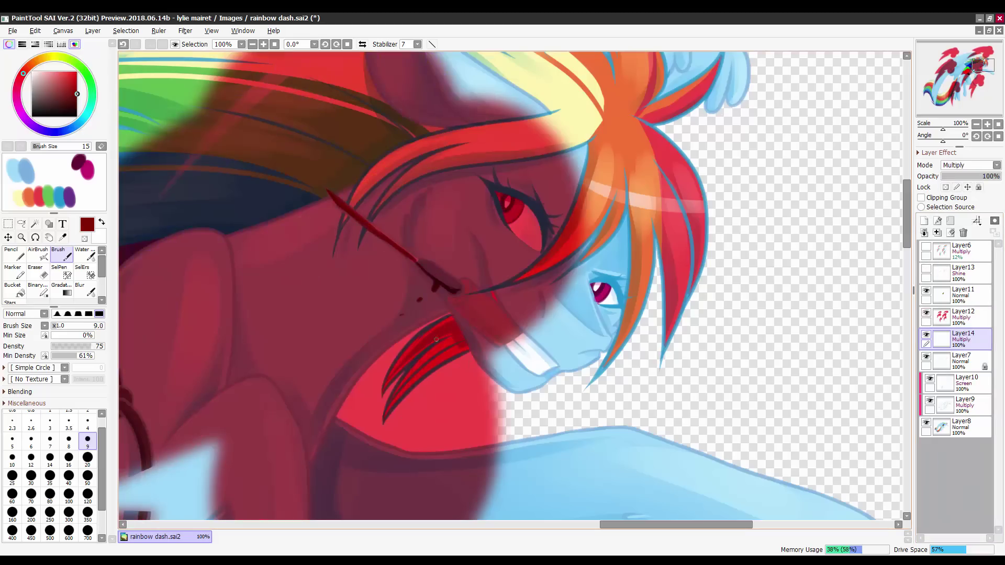
pyautogui.moveTo(456, 310); pyautogui.dragTo(503, 345)
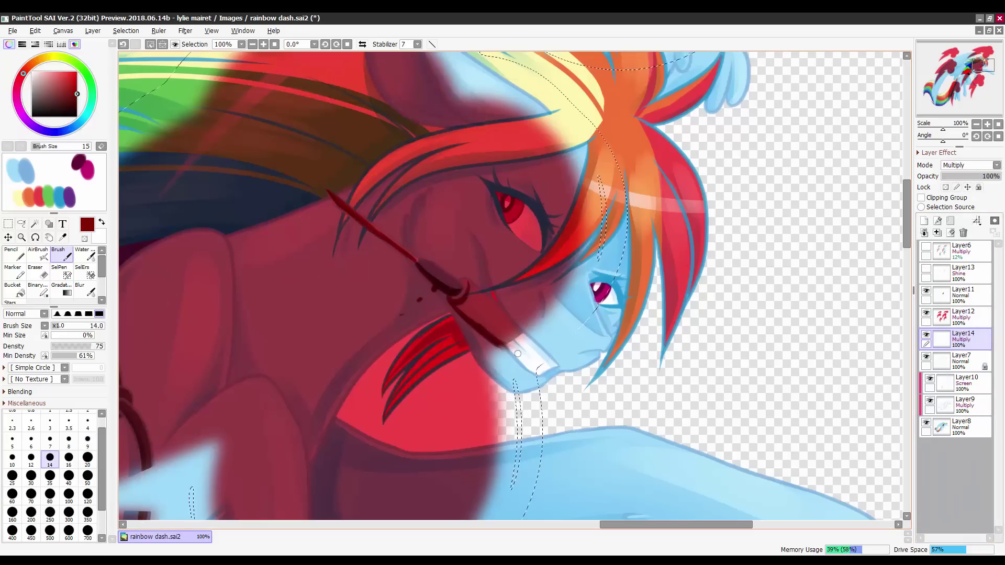
pyautogui.moveTo(429, 261); pyautogui.dragTo(449, 289)
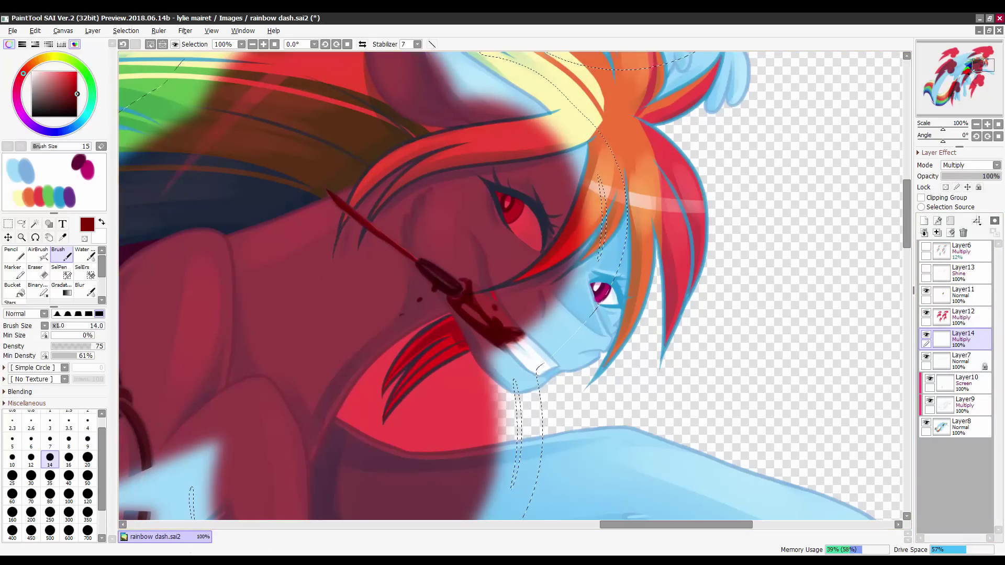
# Add dark red spatters around the mouth-held tool and streaks on the cheek with the Brush at sizes 9 and 20.
pyautogui.press('[')
pyautogui.press('[')
pyautogui.press('[')
pyautogui.scroll(-3, 448, 290)
pyautogui.scroll(4, 445, 265)
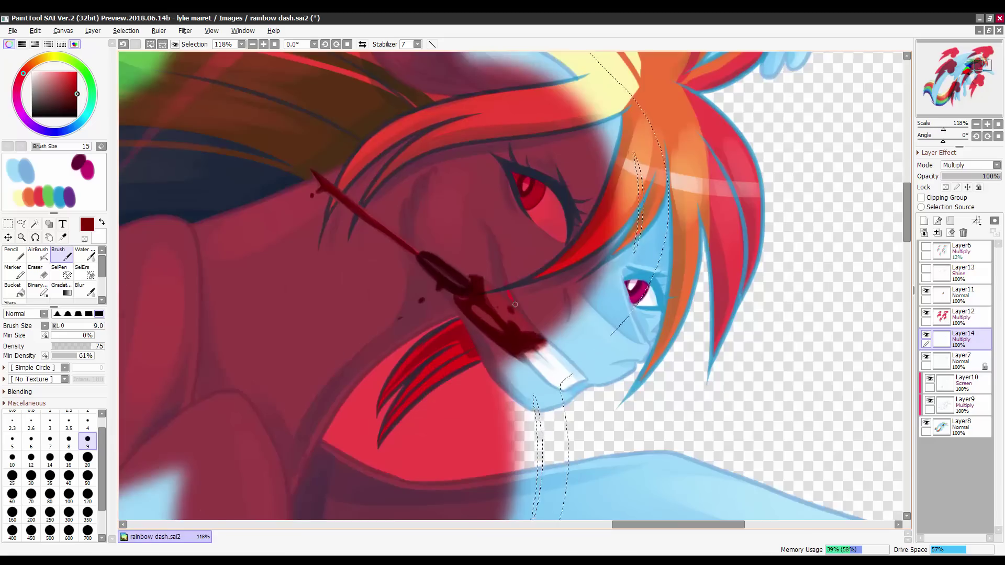
pyautogui.scroll(-3, 515, 304)
pyautogui.press(']')
pyautogui.press(']')
pyautogui.press(']')
pyautogui.press(']')
pyautogui.press(']')
pyautogui.moveTo(544, 255); pyautogui.dragTo(536, 236)
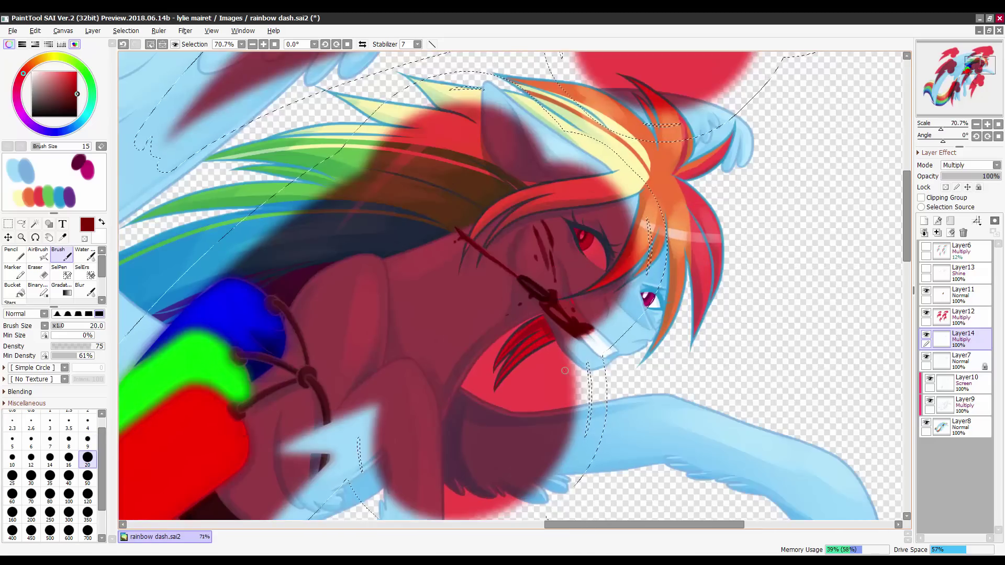
# Recolour the painted streaks a brighter red, checking them in Normal mode with the red overlay hidden.
pyautogui.press('Delete')
pyautogui.hotkey('ctrl', 'u')
pyautogui.click(824, 169)
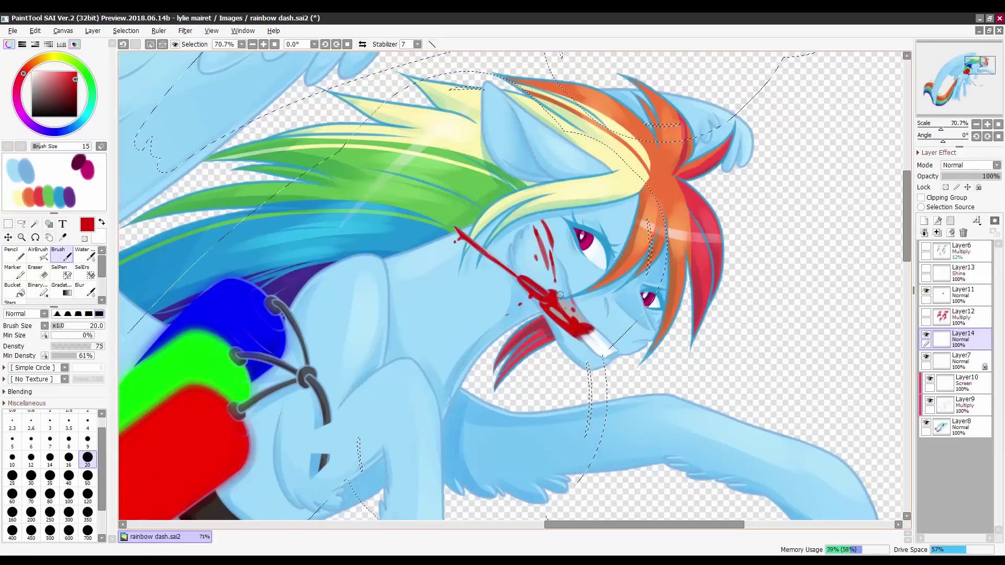
pyautogui.hotkey('ctrl', 'z')
# Paint dense red streaks over the cheek, eye area and neck with the Brush at sizes 9 and 20.
pyautogui.press('[')
pyautogui.press('[')
pyautogui.press('[')
pyautogui.press('[')
pyautogui.press('[')
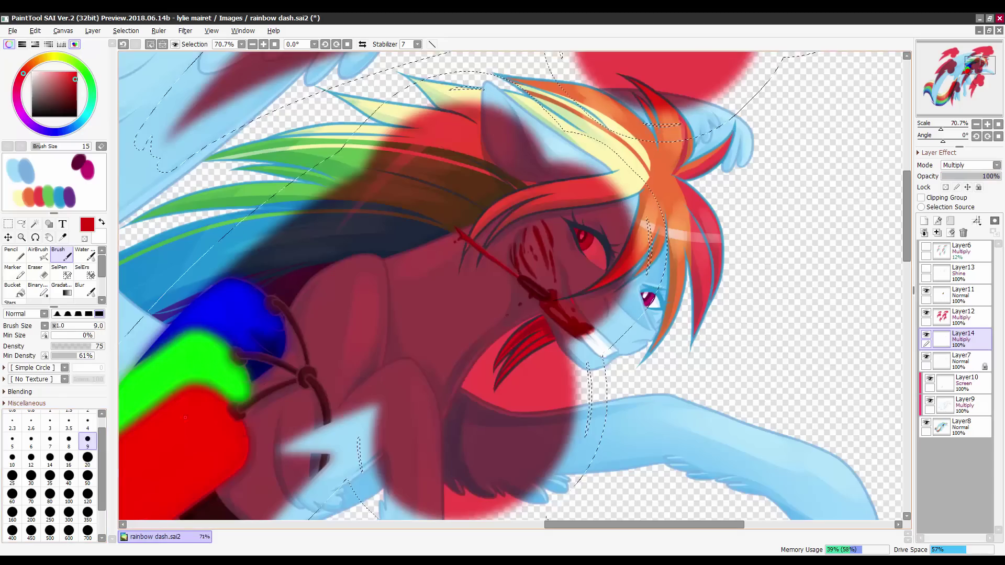
pyautogui.moveTo(535, 239); pyautogui.dragTo(485, 199)
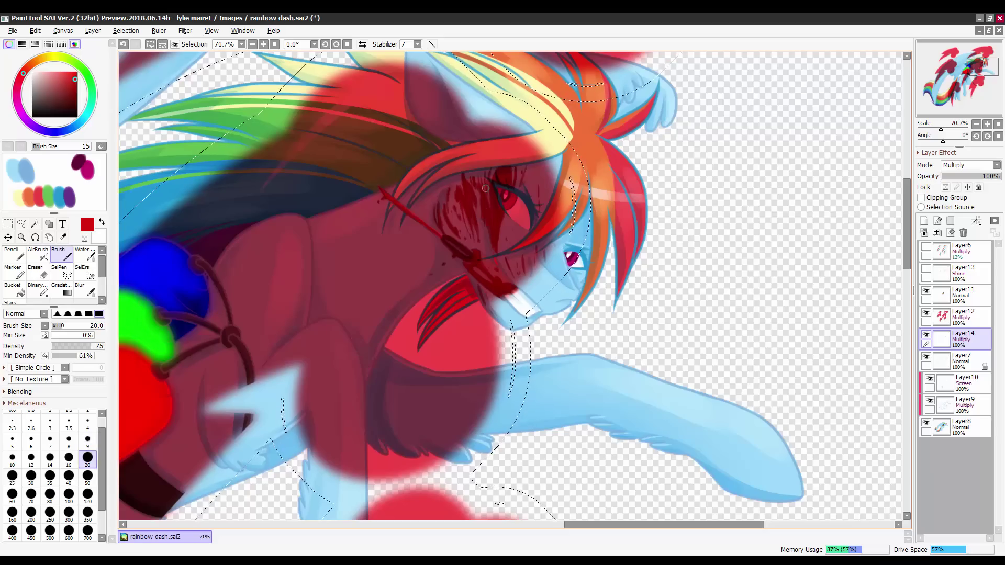
pyautogui.moveTo(512, 228); pyautogui.dragTo(566, 231)
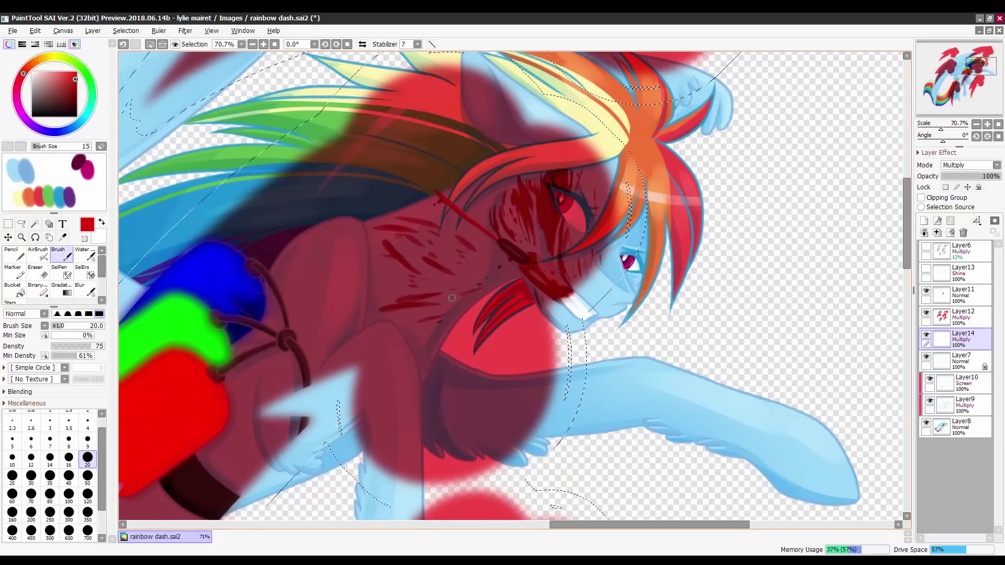
# Streak the hoof, foreleg, chest and shoulder in red with the size 20 Brush and set the streak layer to Shade.
pyautogui.scroll(-4, 431, 215)
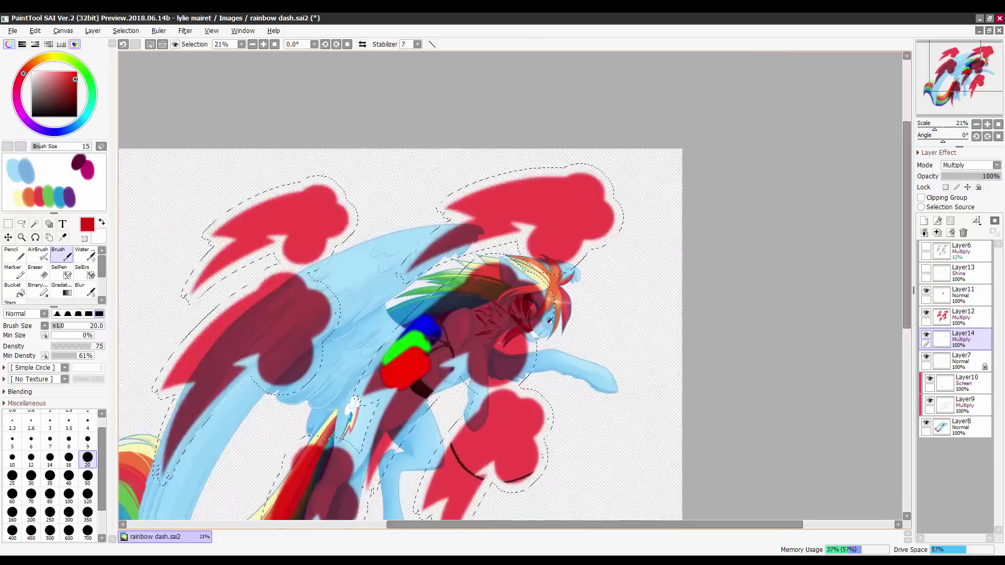
pyautogui.scroll(2, 431, 371)
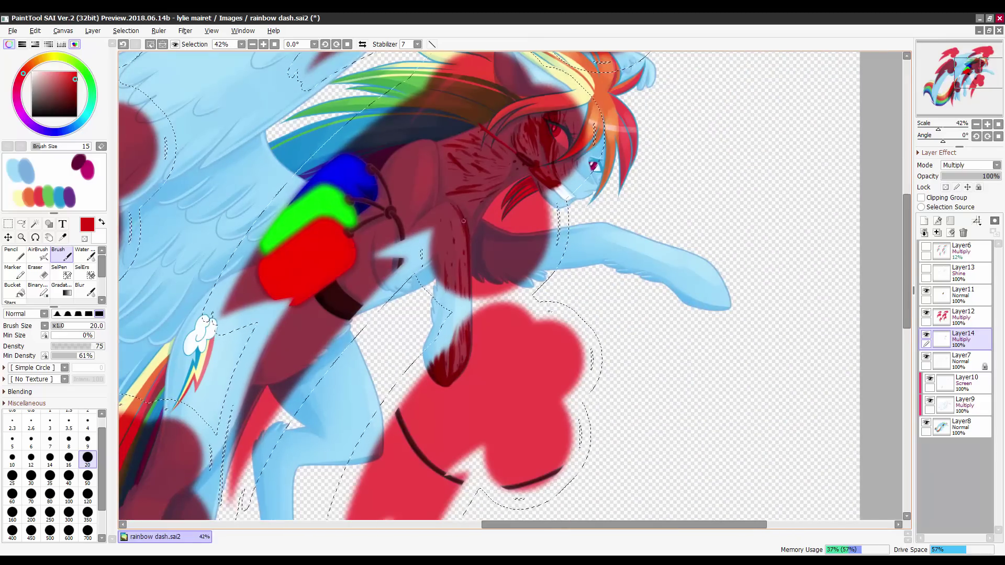
pyautogui.scroll(2, 463, 221)
pyautogui.hscroll(-3, 585, 395)
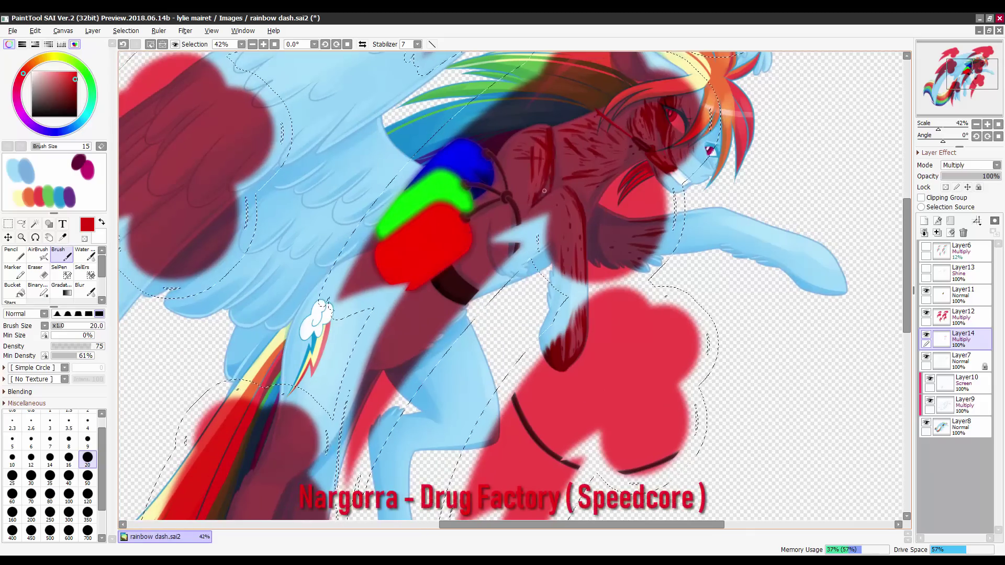
pyautogui.scroll(-4, 971, 165)
pyautogui.click(978, 69)
pyautogui.scroll(-1, 782, 199)
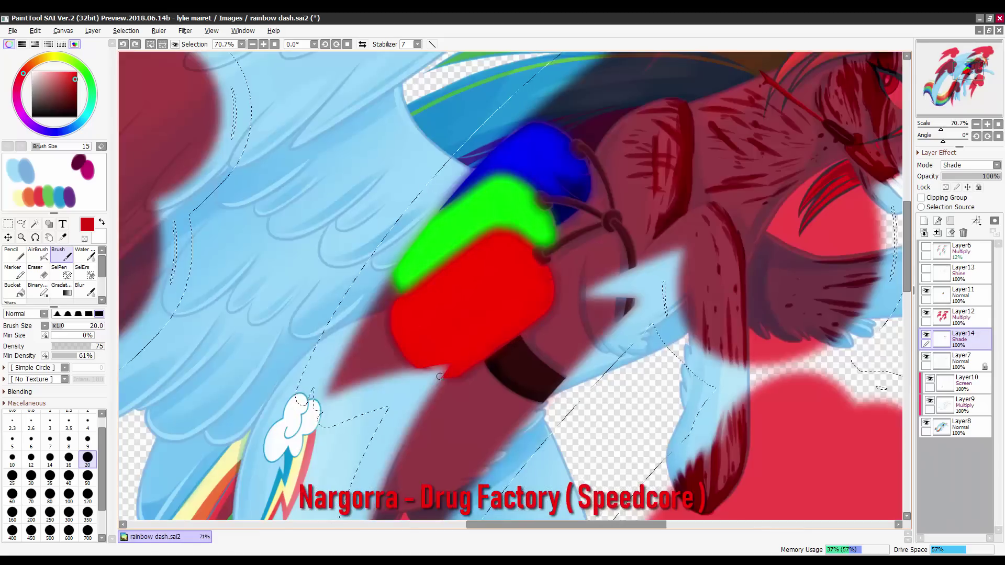
# Add a Normal layer above the streaks and paint blue and green strokes on the face, neck and mouth-held tool.
pyautogui.scroll(2, 586, 243)
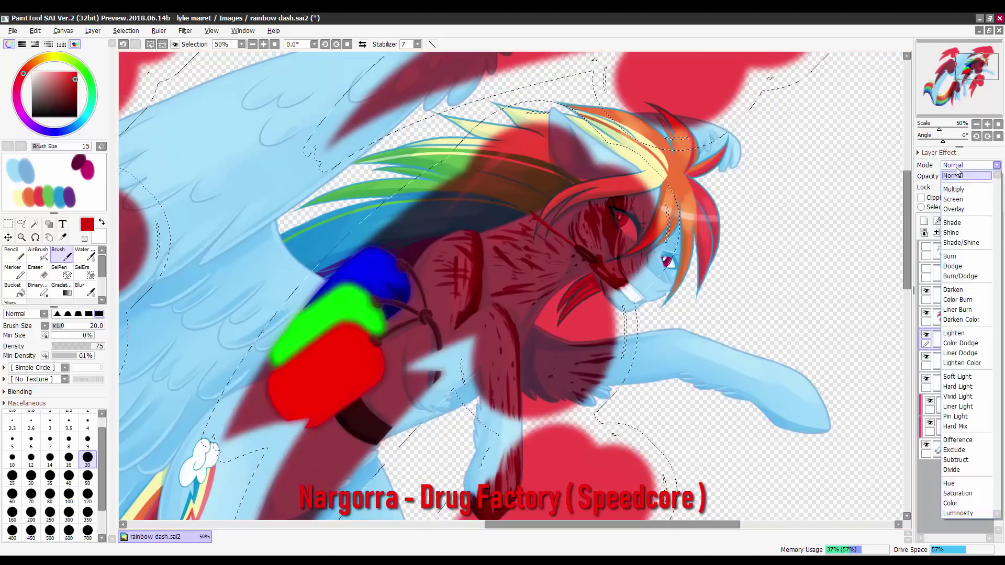
pyautogui.moveTo(638, 303); pyautogui.dragTo(591, 297)
pyautogui.keyDown('alt'); pyautogui.click(330, 267); pyautogui.keyUp('alt')
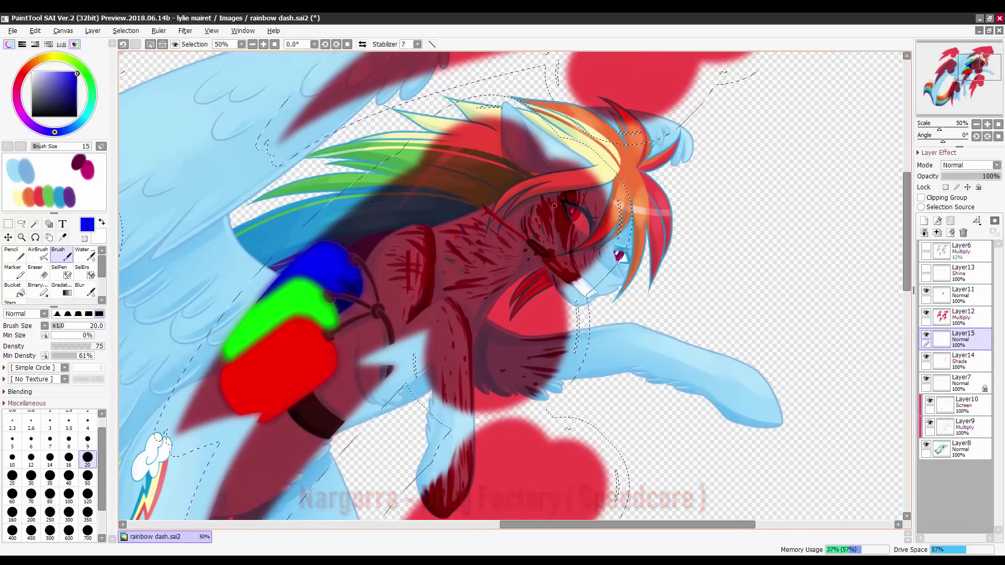
pyautogui.keyDown('alt'); pyautogui.click(272, 377); pyautogui.keyUp('alt')
pyautogui.scroll(2, 526, 256)
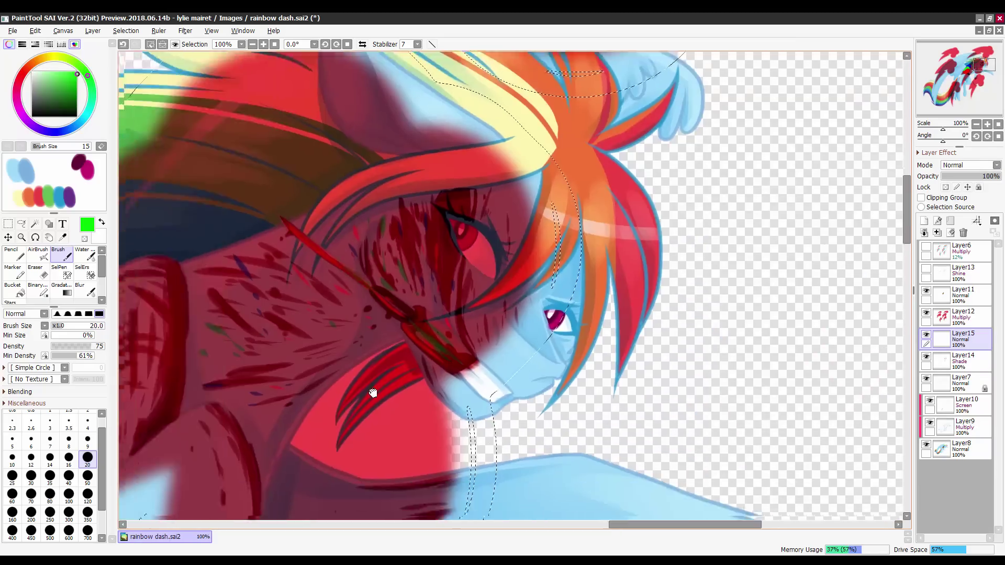
pyautogui.click(54, 132)
pyautogui.moveTo(457, 283); pyautogui.dragTo(419, 250)
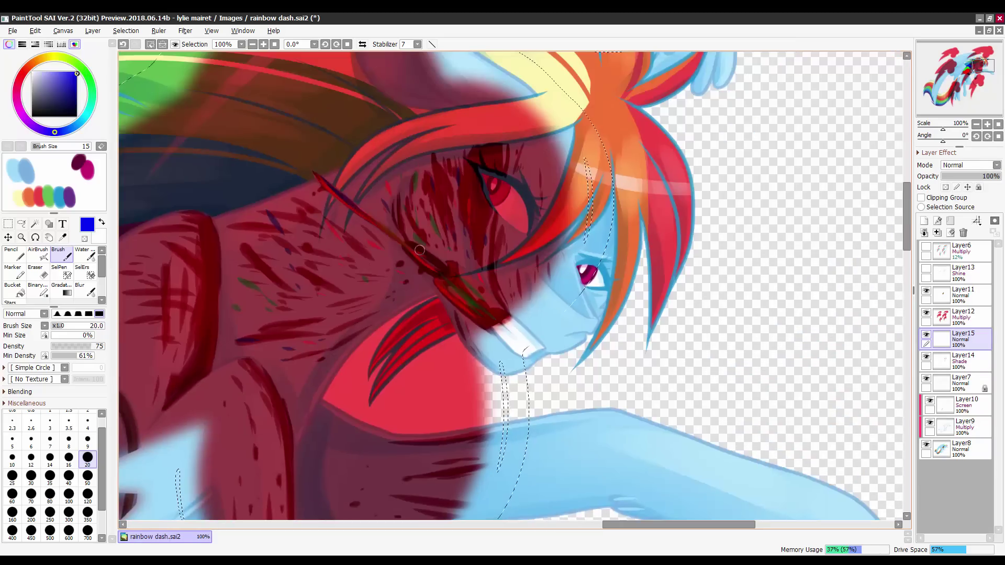
# Set the coloured stroke layer to Shine, move it above the highlight layer, and apply a colour adjustment filter.
pyautogui.scroll(-3, 453, 288)
pyautogui.click(971, 165)
pyautogui.click(963, 238)
pyautogui.moveTo(958, 339); pyautogui.dragTo(957, 273)
pyautogui.click(186, 30)
pyautogui.moveTo(192, 61)
pyautogui.click(285, 63)
pyautogui.scroll(2, 471, 275)
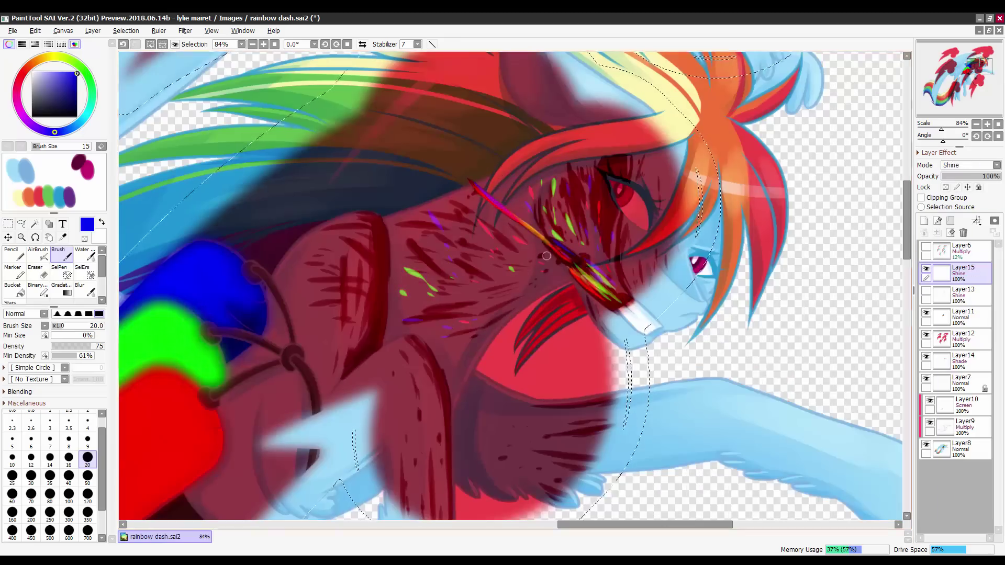
# Set the coloured stroke layer to Normal and add a layer in Shine mode directly above it.
pyautogui.click(332, 127)
pyautogui.click(971, 165)
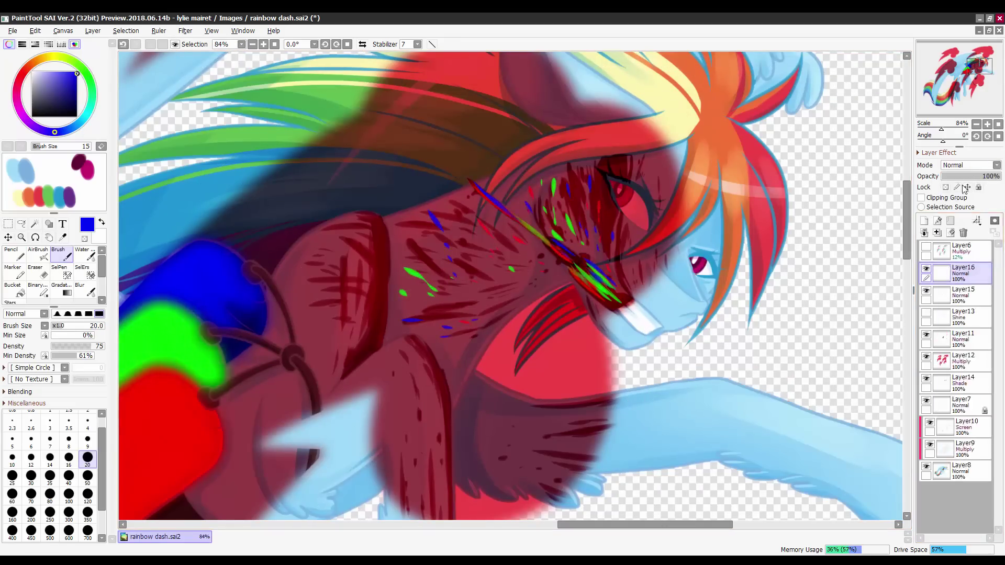
pyautogui.click(63, 261)
pyautogui.click(286, 63)
pyautogui.click(333, 127)
# Soften the coloured strokes with the Blur tool at size 50 and set their layer's opacity to 100%.
pyautogui.click(963, 294)
pyautogui.click(79, 288)
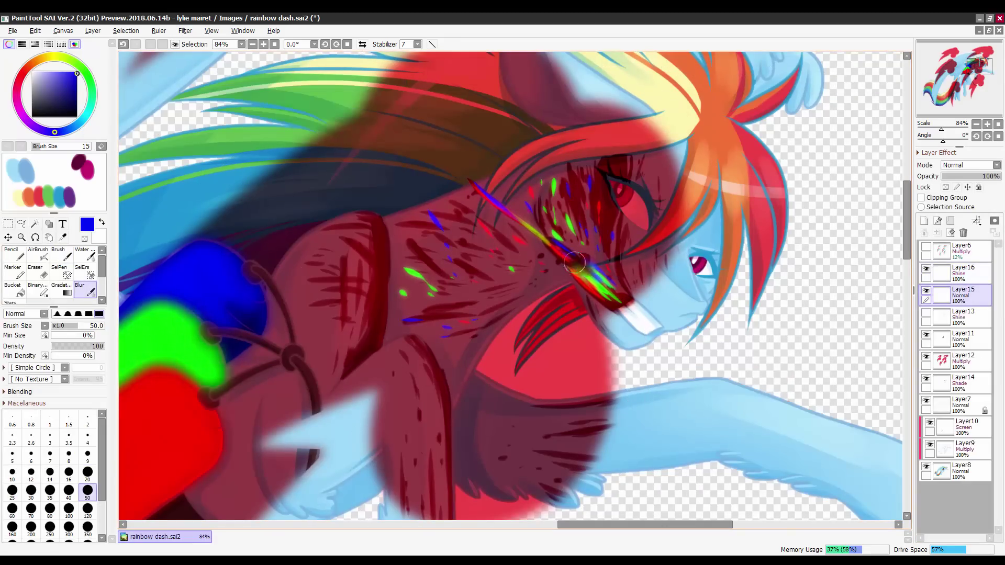
pyautogui.scroll(-5, 592, 270)
pyautogui.scroll(2, 591, 270)
pyautogui.click(964, 176)
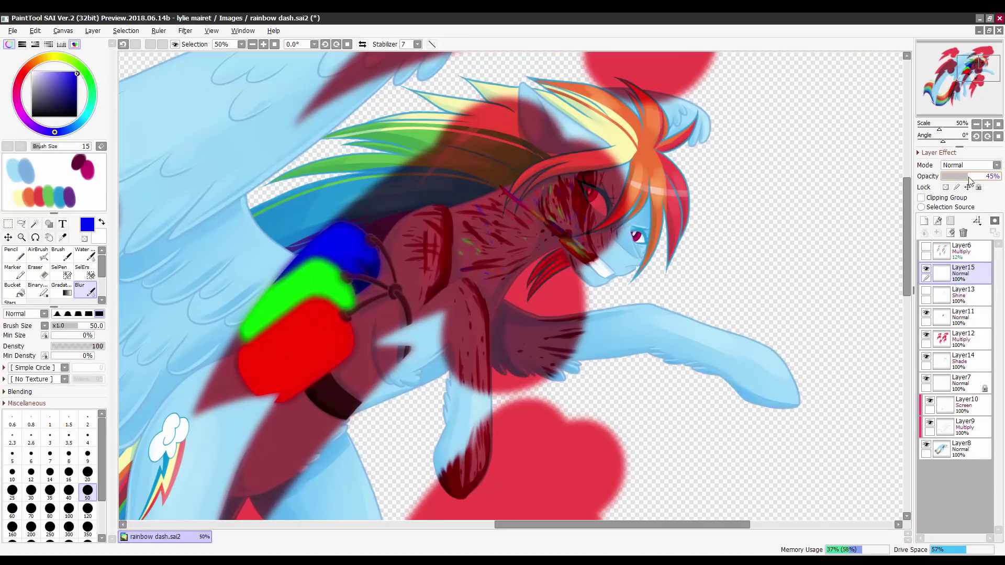
pyautogui.moveTo(969, 181); pyautogui.dragTo(999, 176)
# Paint soft purple and yellow-green glows on the ear, face, shoulder and harness, and ready a white size 9 Pencil for highlights.
pyautogui.scroll(-4, 523, 288)
pyautogui.scroll(5, 523, 288)
pyautogui.click(15, 256)
pyautogui.click(79, 325)
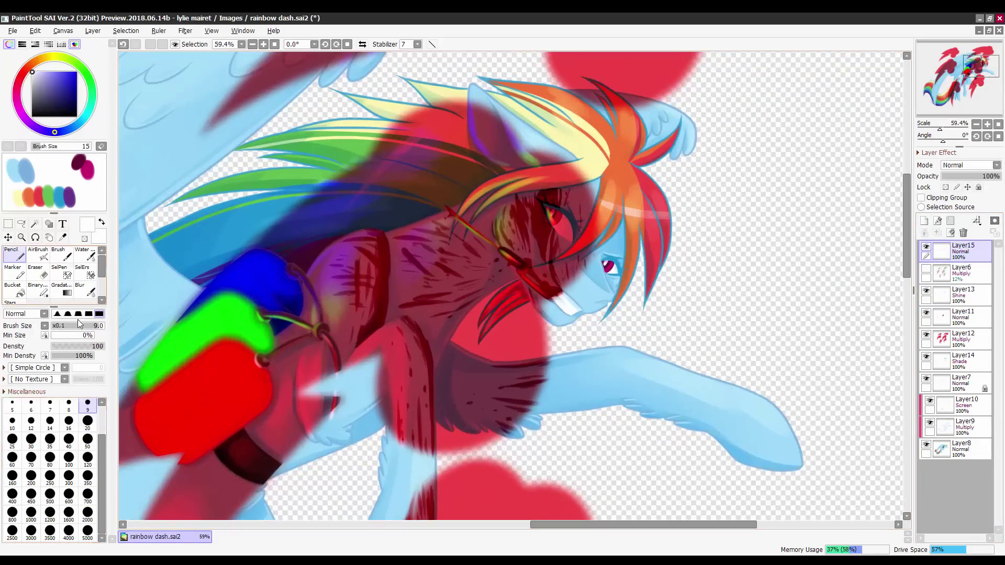
pyautogui.hotkey('ctrl', 'z')
pyautogui.scroll(-4, 558, 220)
pyautogui.scroll(2, 998, 57)
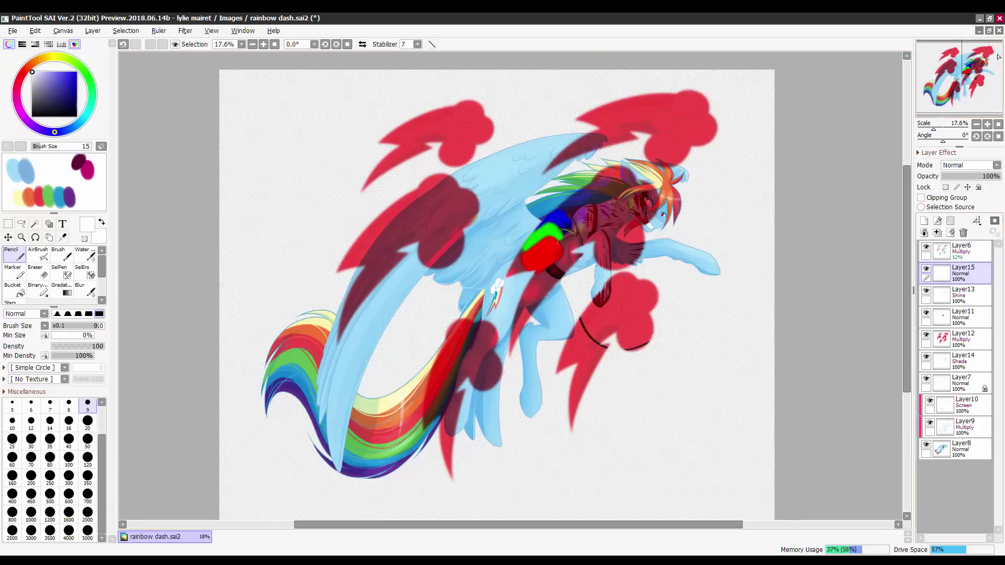
# Add a Normal layer beneath the pony and fill it with a vertical gradient from crimson down to pale yellow, using Reverse.
pyautogui.click(949, 233)
pyautogui.scroll(-1, 523, 261)
pyautogui.keyDown('alt'); pyautogui.click(503, 236); pyautogui.keyUp('alt')
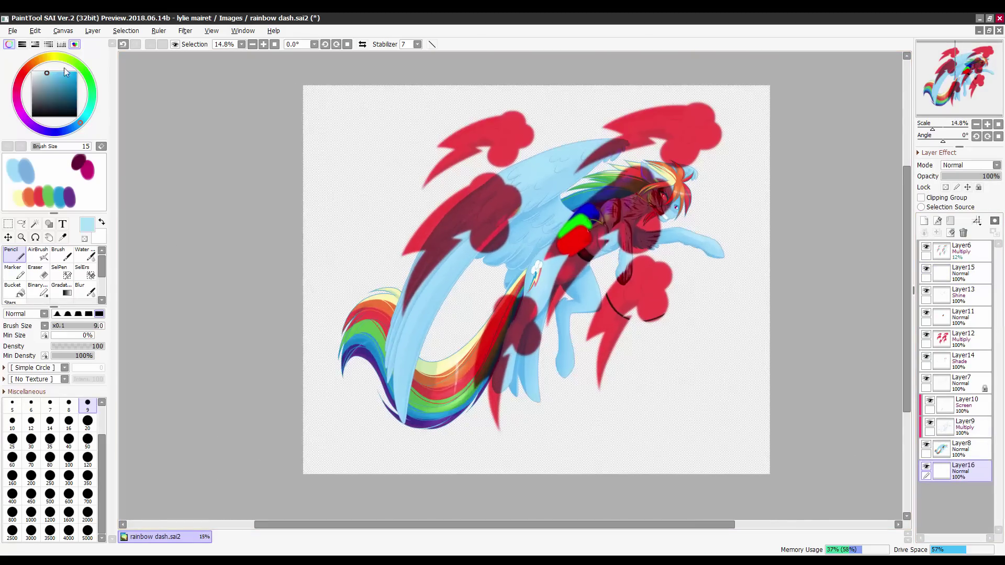
pyautogui.click(62, 289)
pyautogui.moveTo(538, 68); pyautogui.dragTo(557, 38)
pyautogui.click(7, 377)
pyautogui.moveTo(50, 72); pyautogui.dragTo(77, 85)
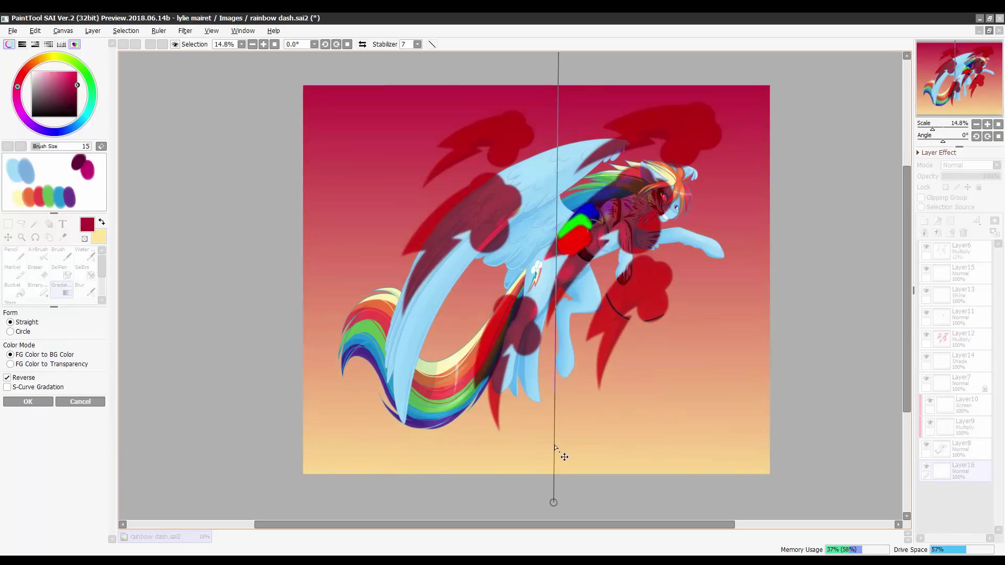
pyautogui.scroll(-2, 546, 286)
pyautogui.scroll(1, 555, 295)
pyautogui.press('Return')
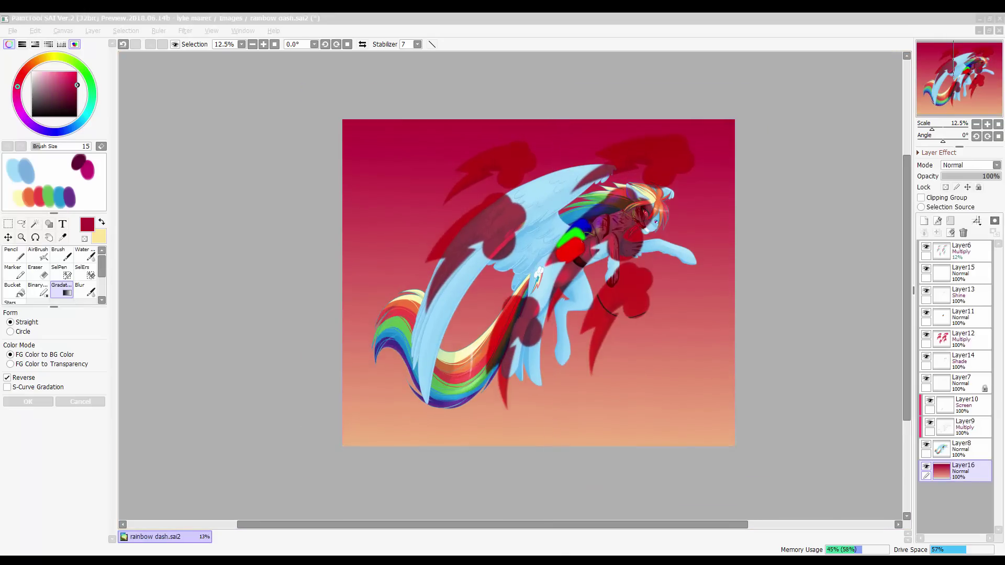
# Add a gradient layer clipped to the pony, running pale yellow to crimson, in Overlay mode at 67% opacity.
pyautogui.click(962, 449)
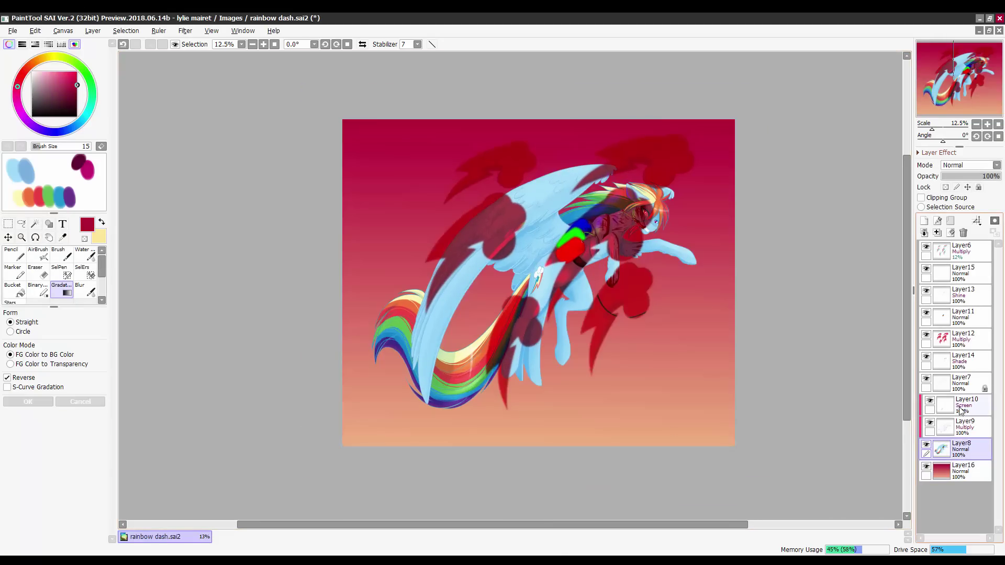
pyautogui.hotkey('ctrl', 'shift', 'n')
pyautogui.moveTo(550, 105); pyautogui.dragTo(541, 497)
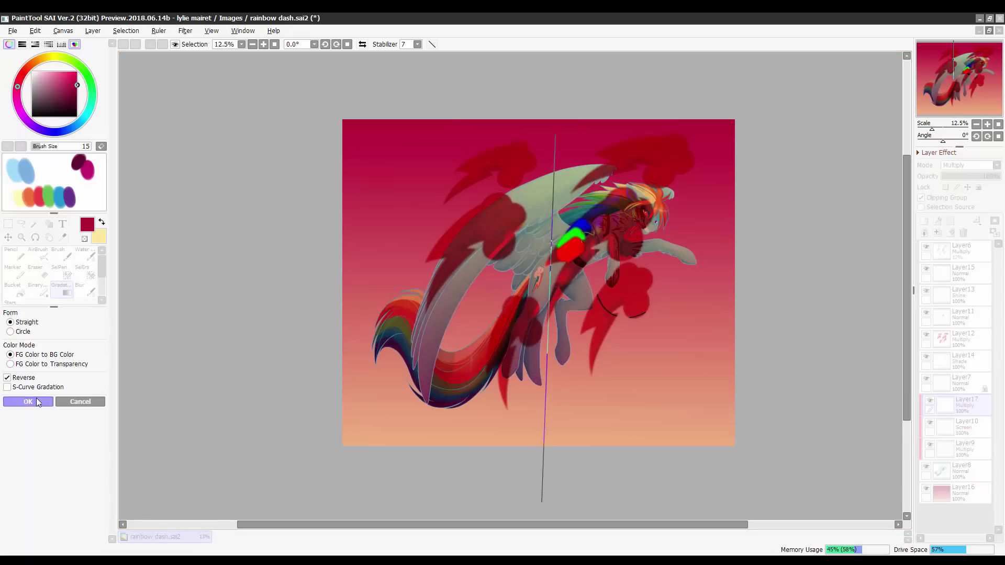
pyautogui.click(971, 164)
pyautogui.click(921, 197)
pyautogui.press('Down')
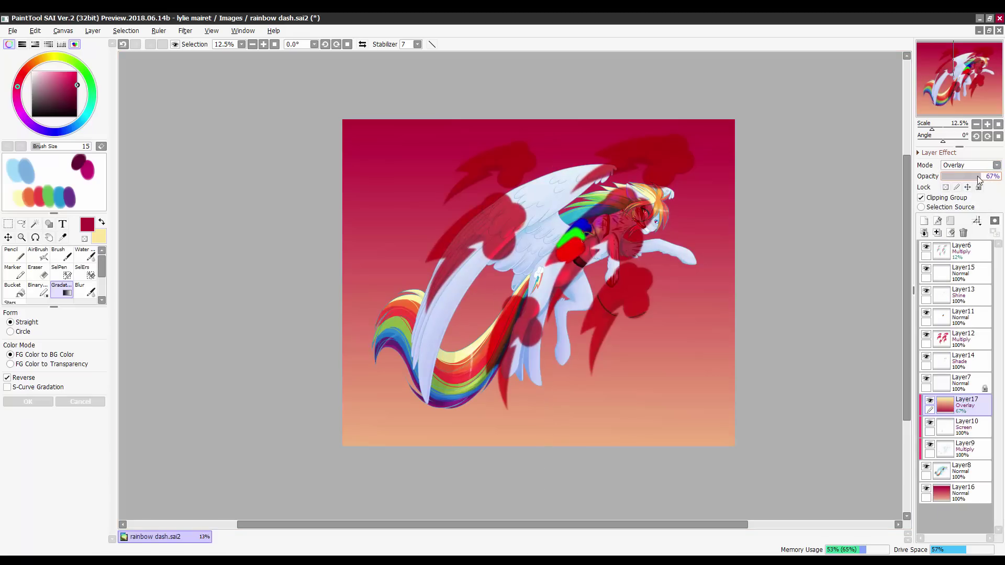
# Unclip the Overlay gradient layer, move it above the line art layer and trim it to the pony's silhouette.
pyautogui.moveTo(948, 406); pyautogui.dragTo(977, 360)
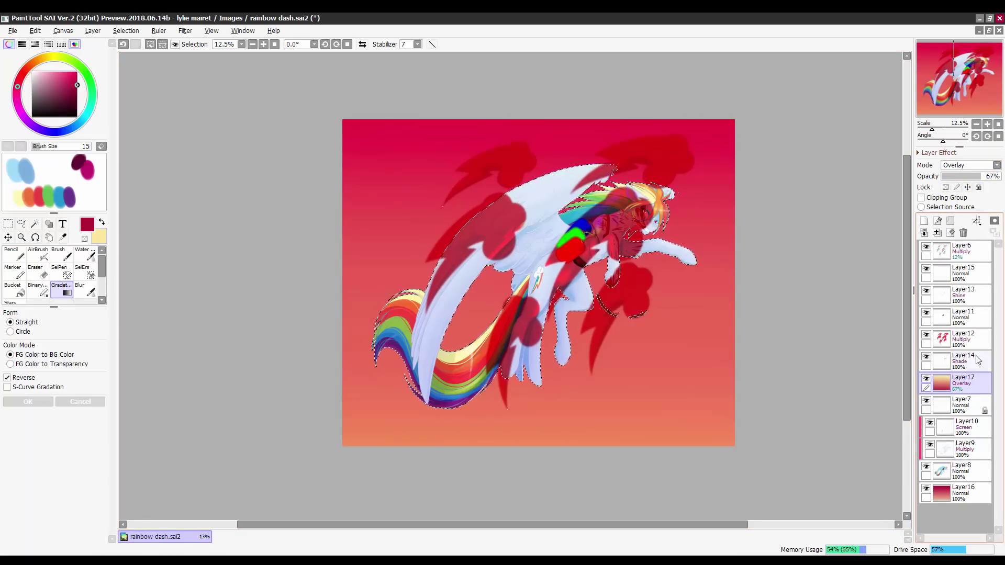
pyautogui.scroll(5, 657, 220)
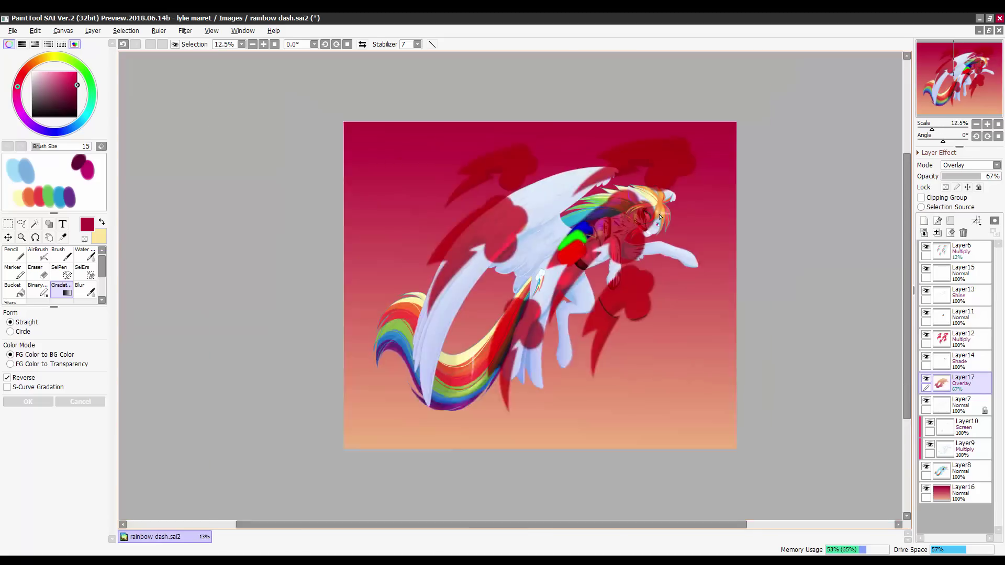
pyautogui.scroll(-7, 688, 177)
pyautogui.scroll(2, 688, 177)
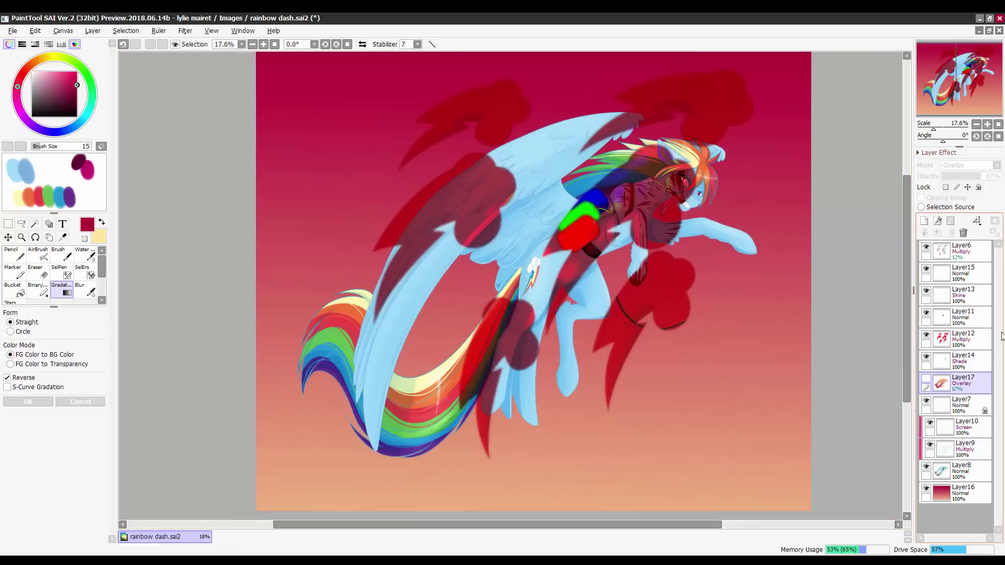
pyautogui.scroll(-1, 688, 177)
pyautogui.scroll(6, 688, 177)
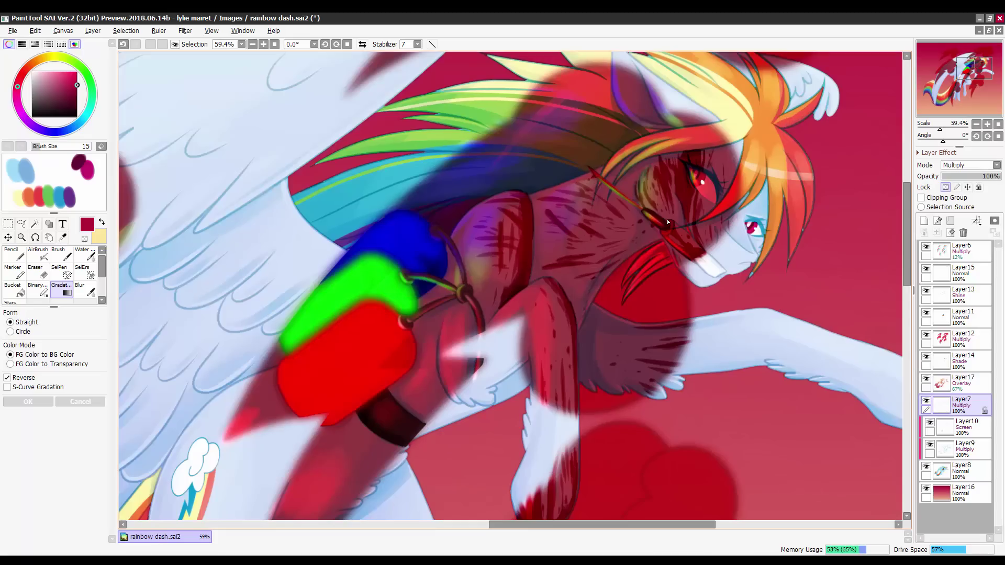
pyautogui.click(211, 30)
pyautogui.click(202, 41)
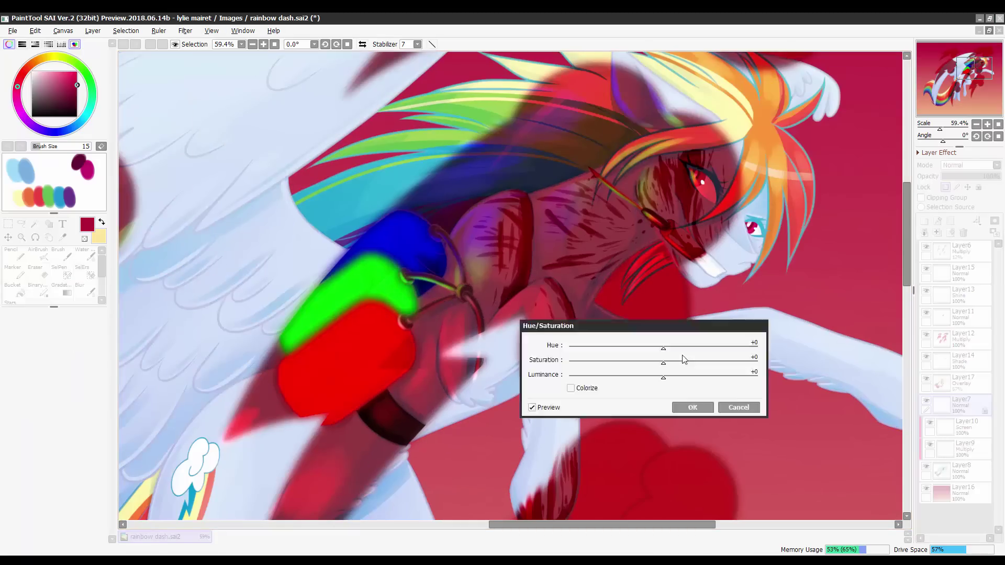
pyautogui.click(731, 417)
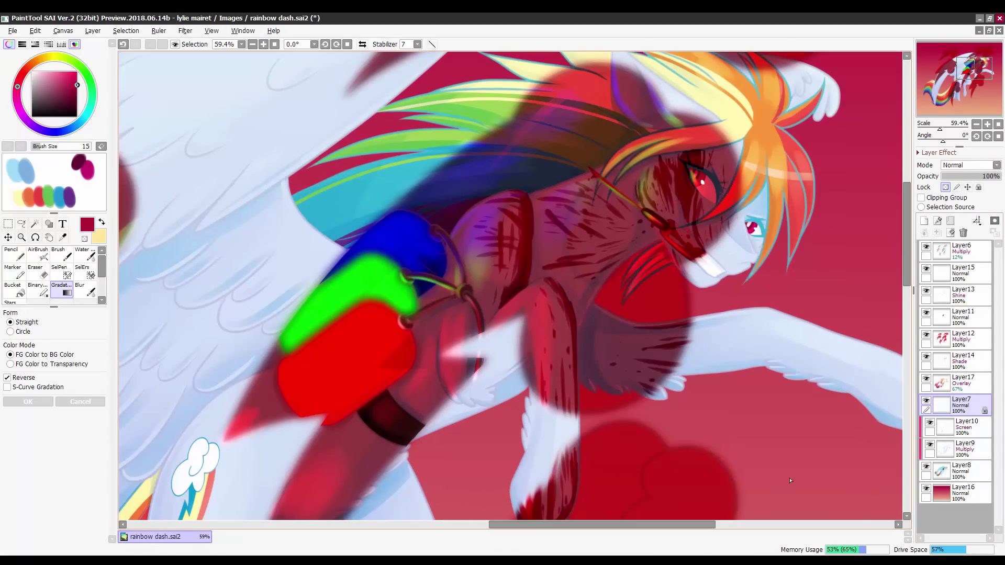
# Add a Normal layer on top and sign the artwork beneath the tail in dark purple with the size 9 Brush.
pyautogui.scroll(-4, 761, 387)
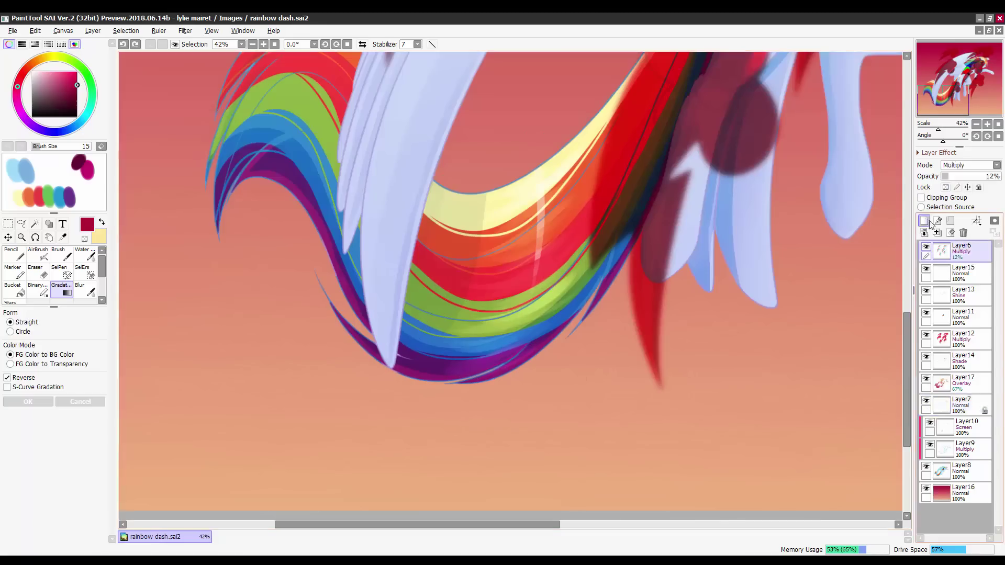
pyautogui.press('b')
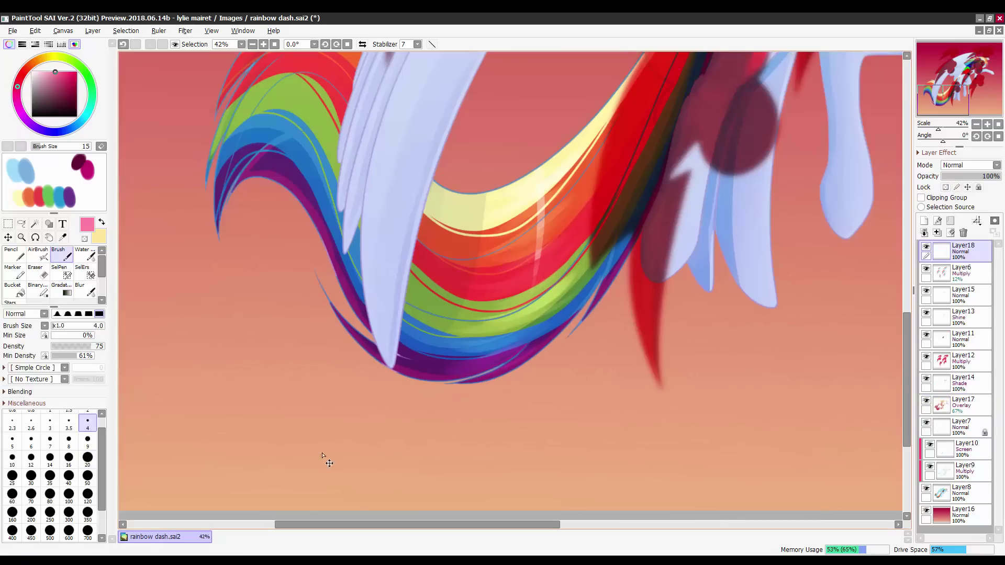
pyautogui.scroll(-4, 819, 375)
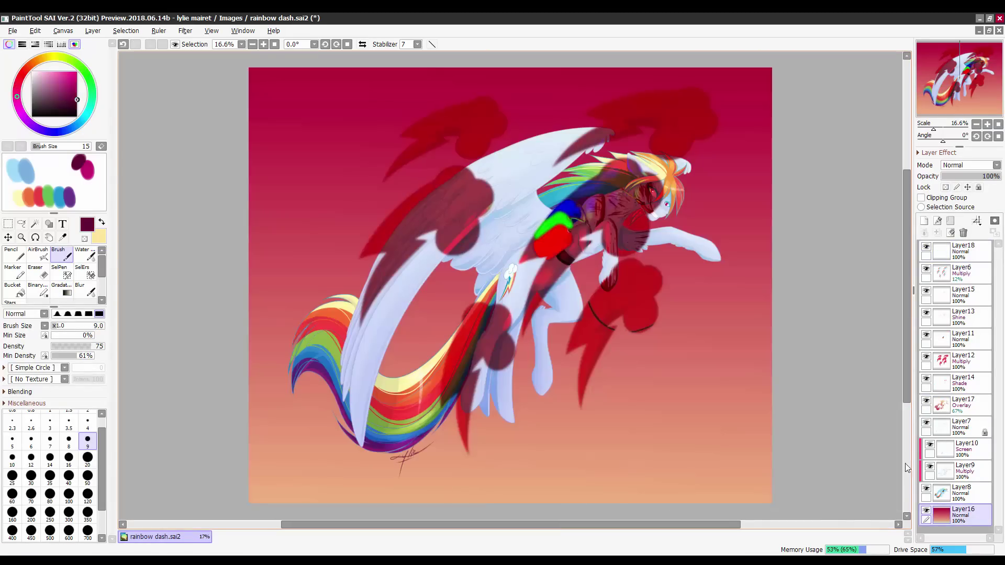
# Lower the opacity of the red Multiply cutie mark layer to 79%.
pyautogui.click(962, 274)
pyautogui.click(963, 361)
pyautogui.moveTo(989, 176)
pyautogui.mouseDown()
pyautogui.moveTo(957, 176)
pyautogui.moveTo(987, 176)
pyautogui.mouseUp()
pyautogui.scroll(4, 654, 210)
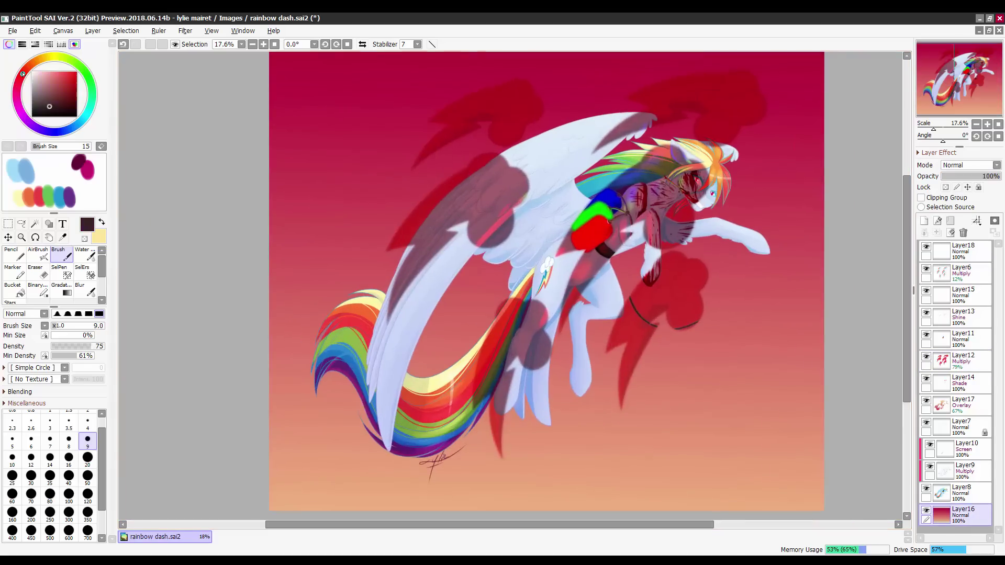
# Apply a vertical gradient from dark red down to pale yellow on the background layer.
pyautogui.click(74, 96)
pyautogui.scroll(-3, 523, 278)
pyautogui.scroll(2, 523, 278)
pyautogui.click(62, 289)
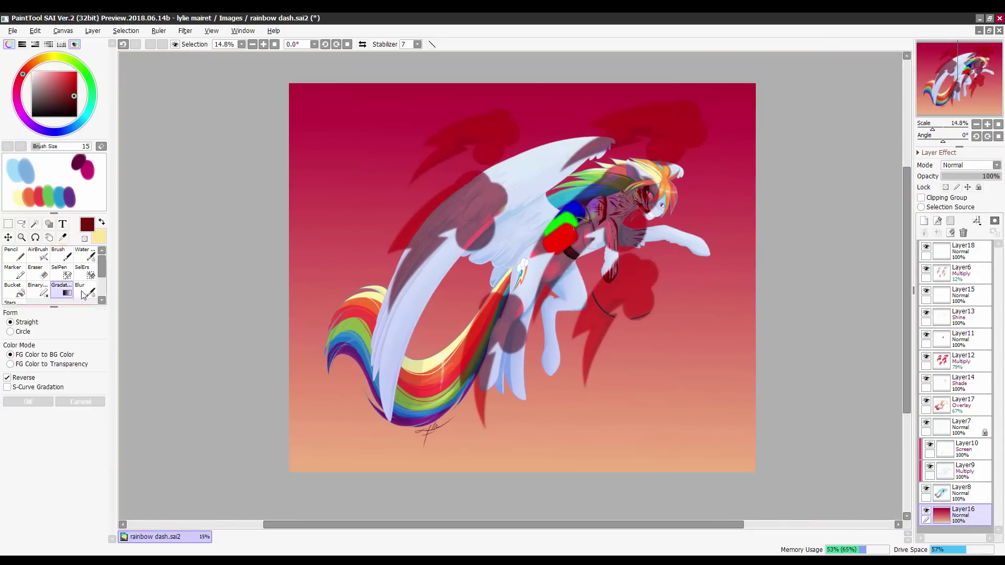
pyautogui.moveTo(532, 246); pyautogui.dragTo(539, 490)
pyautogui.moveTo(543, 84); pyautogui.dragTo(540, 518)
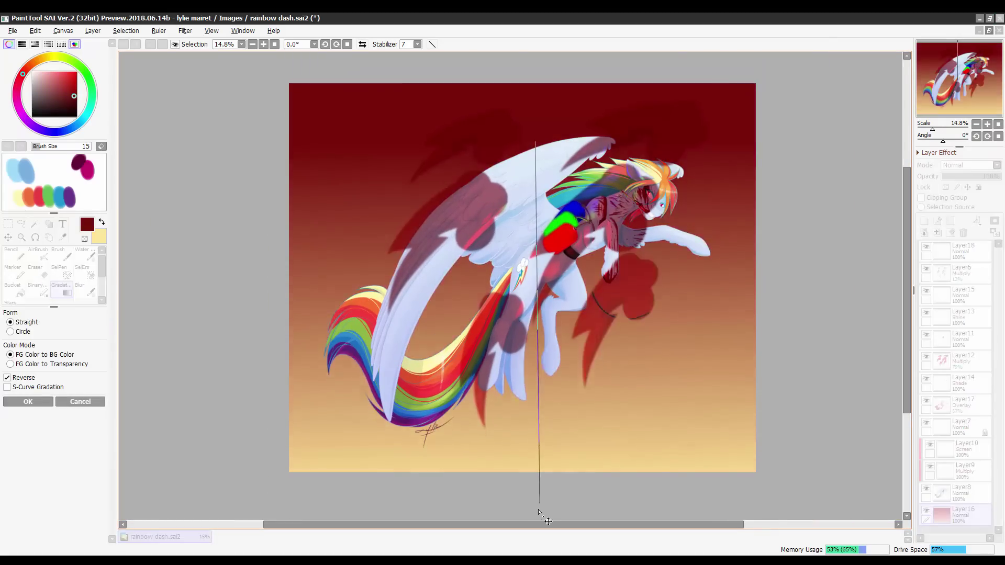
# Change the background gradient to run from dark red down to near-white, with swapped colours and Reverse turned off.
pyautogui.click(102, 221)
pyautogui.click(34, 72)
pyautogui.click(7, 378)
pyautogui.scroll(-1, 487, 330)
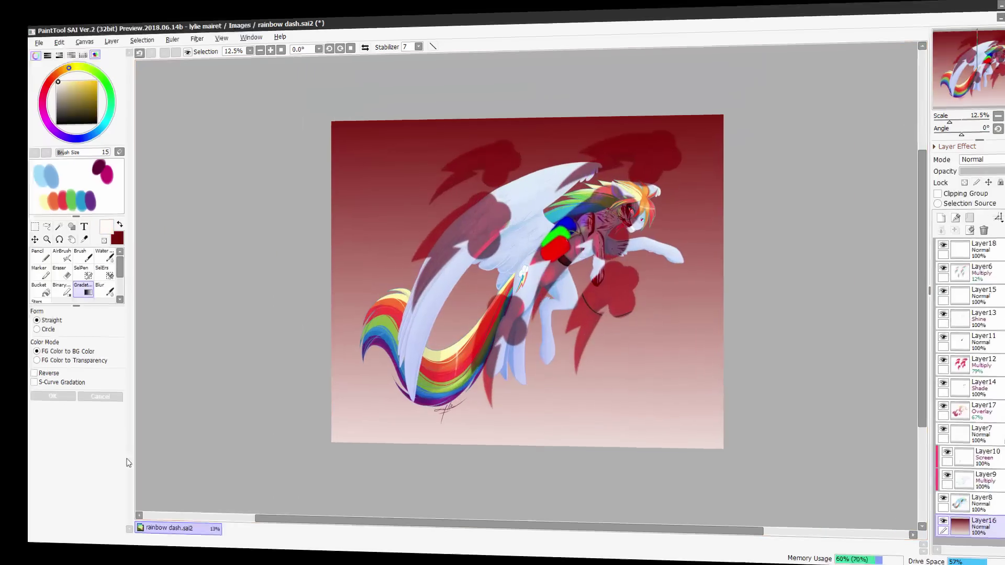